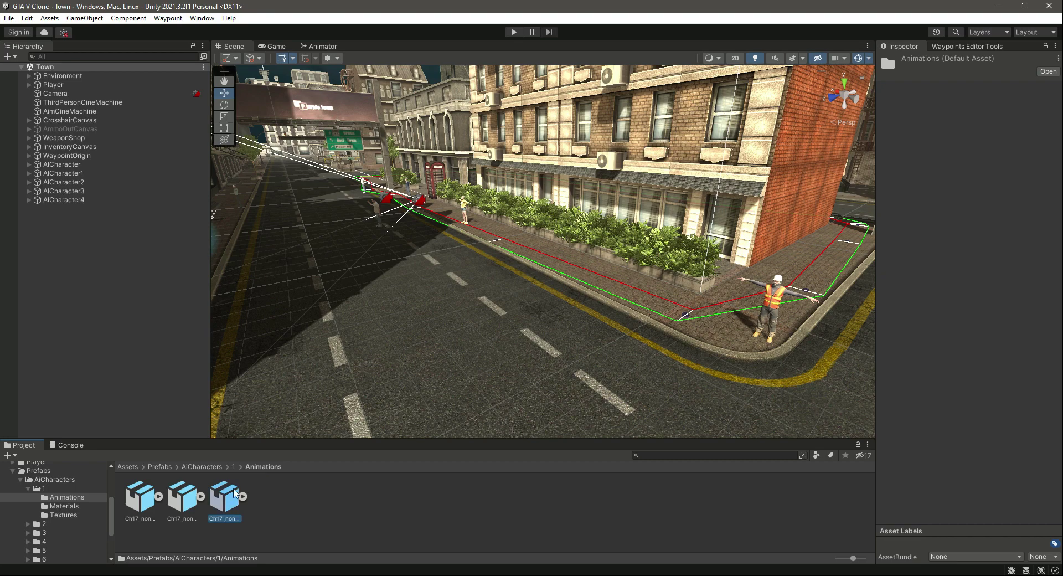
- Create an Animator Controller named 1 in the Animations folder of AI character 1
left_click(182, 497)
left_click(134, 495)
left_click(182, 496)
left_click(224, 496)
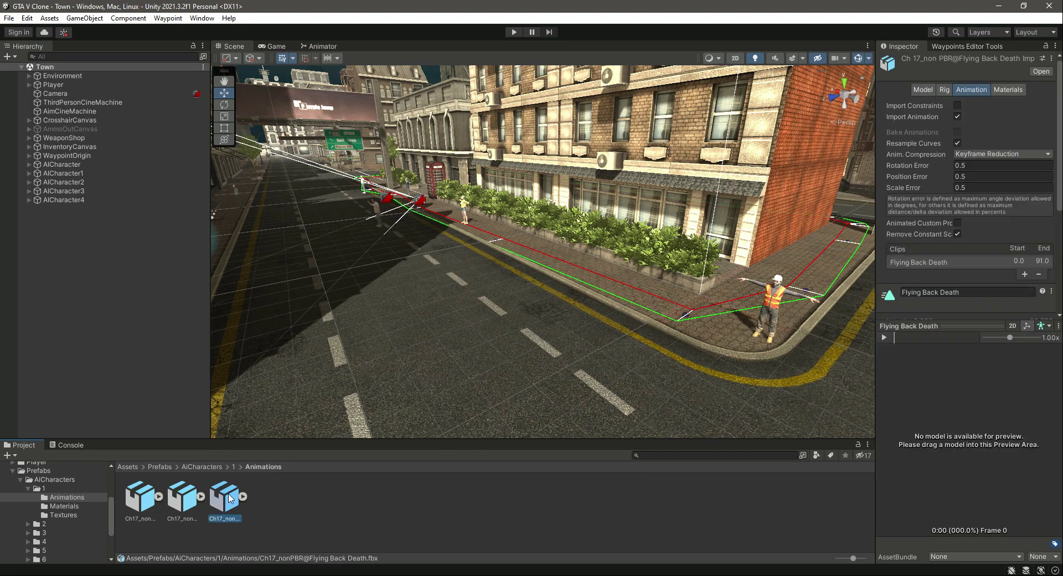
left_click(287, 510)
left_click(74, 497)
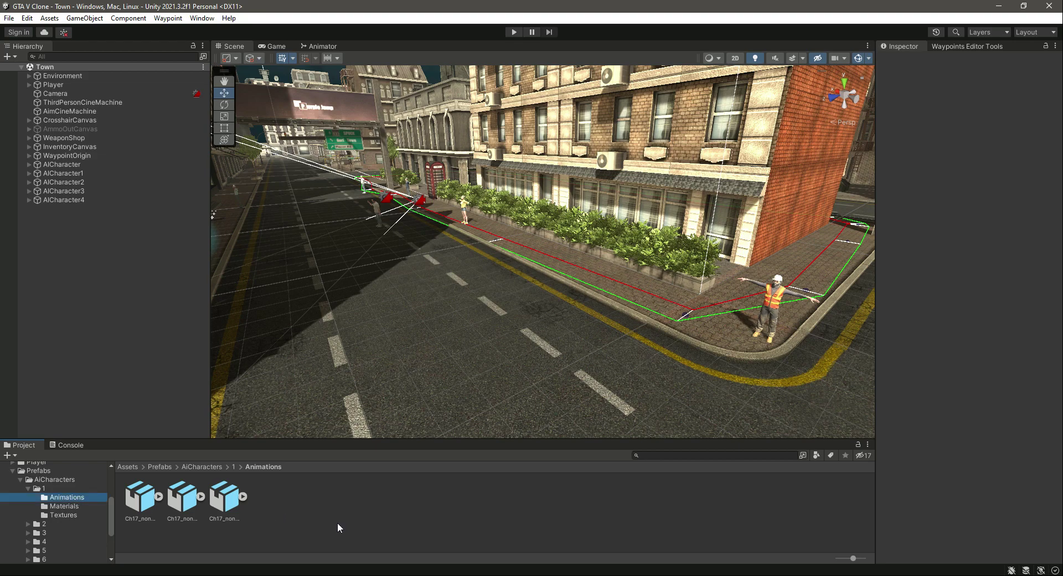
right_click(285, 517)
mouse_move(394, 229)
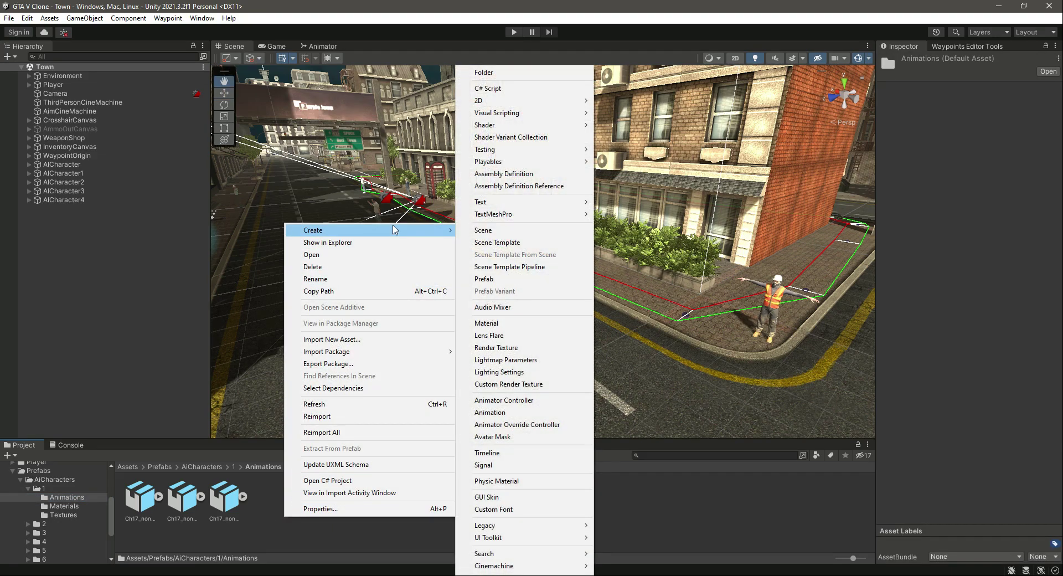
left_click(503, 400)
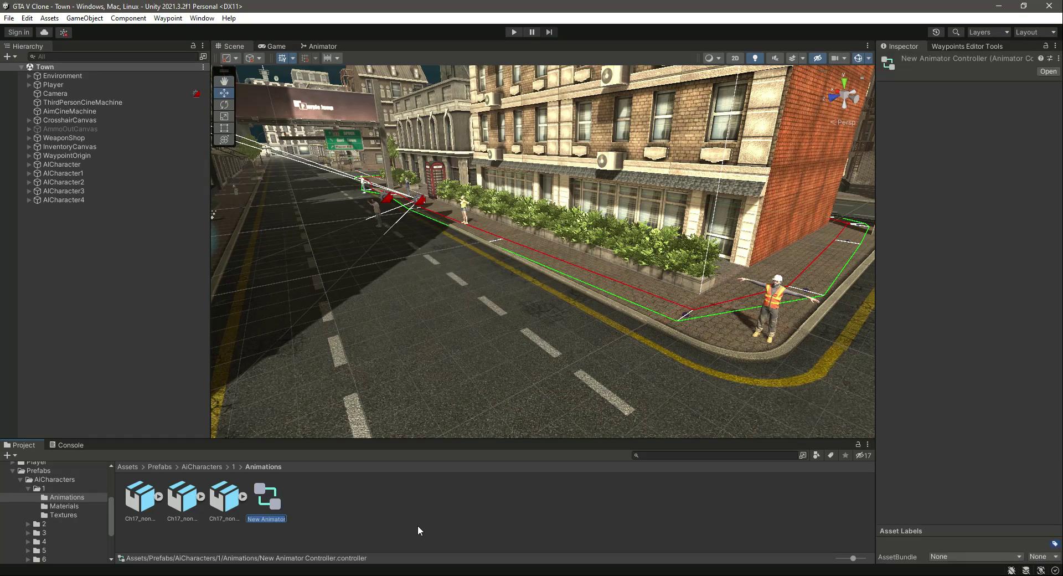
key("BackSpace")
type("1")
key("Return")
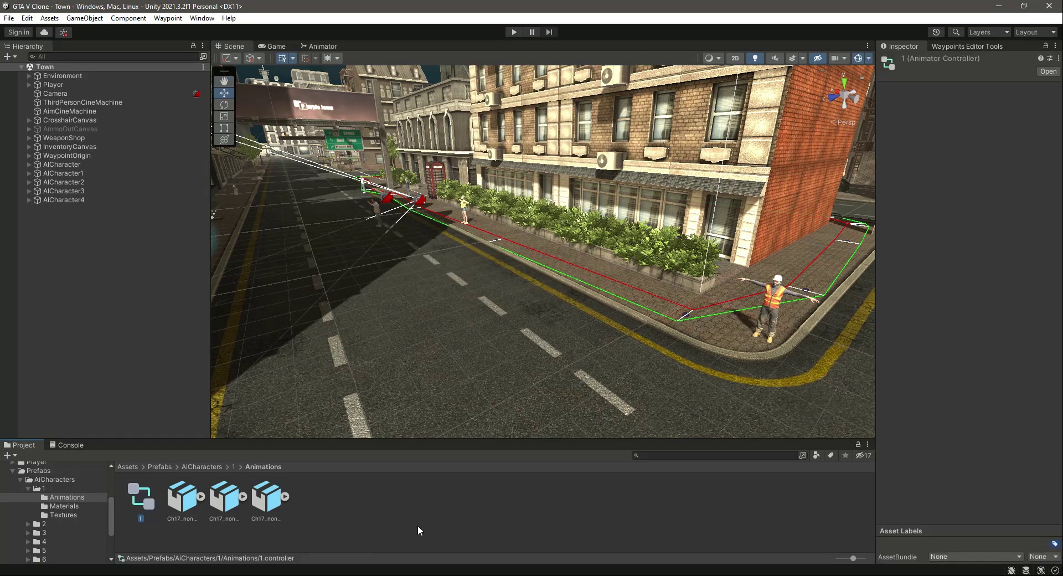
- Assign controller 1 to the Animator of AICharacter and open that controller for editing
left_click(68, 165)
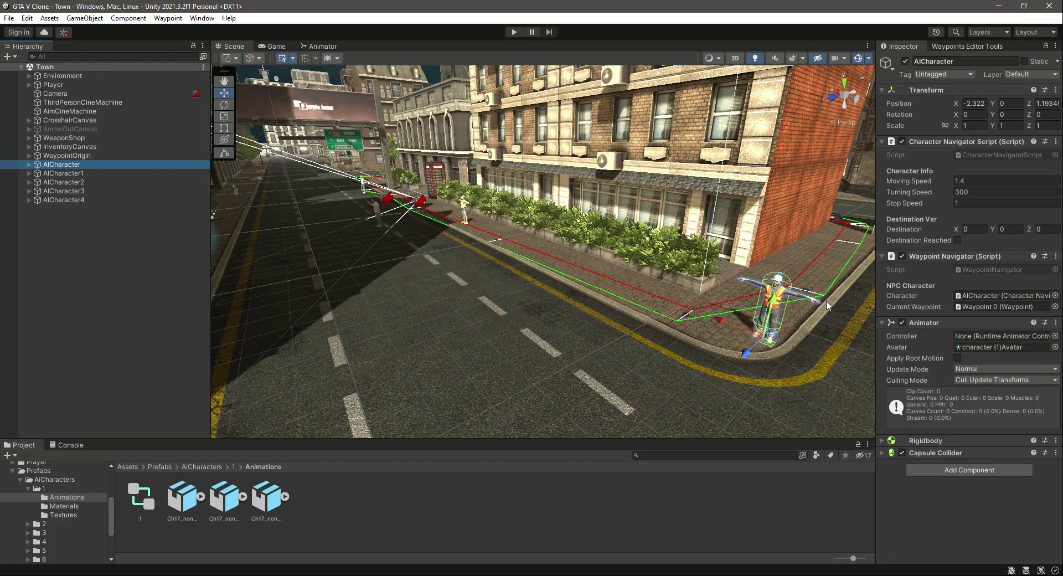
left_click_drag(145, 501, 975, 509)
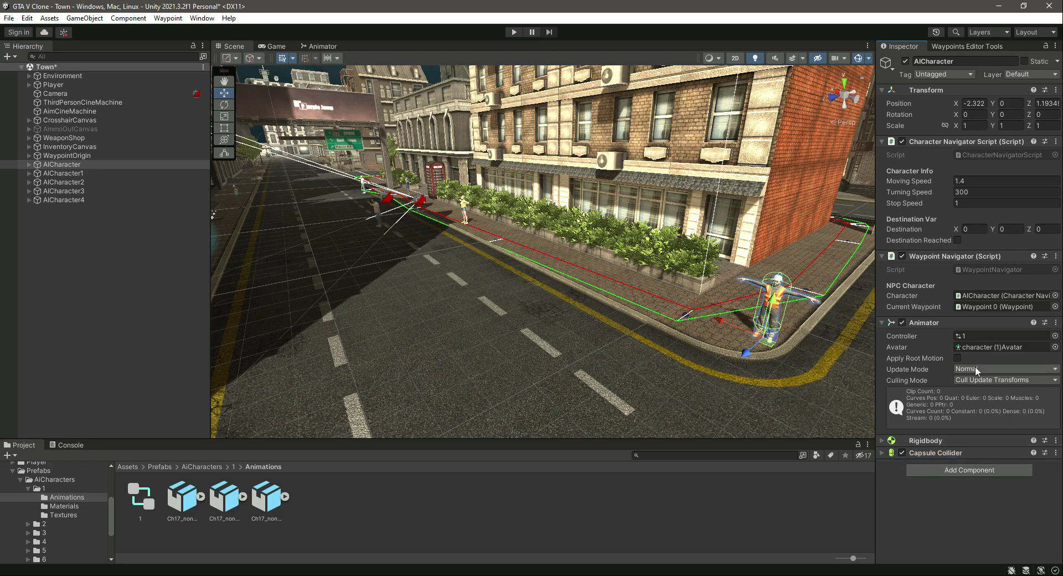
double_click(145, 502)
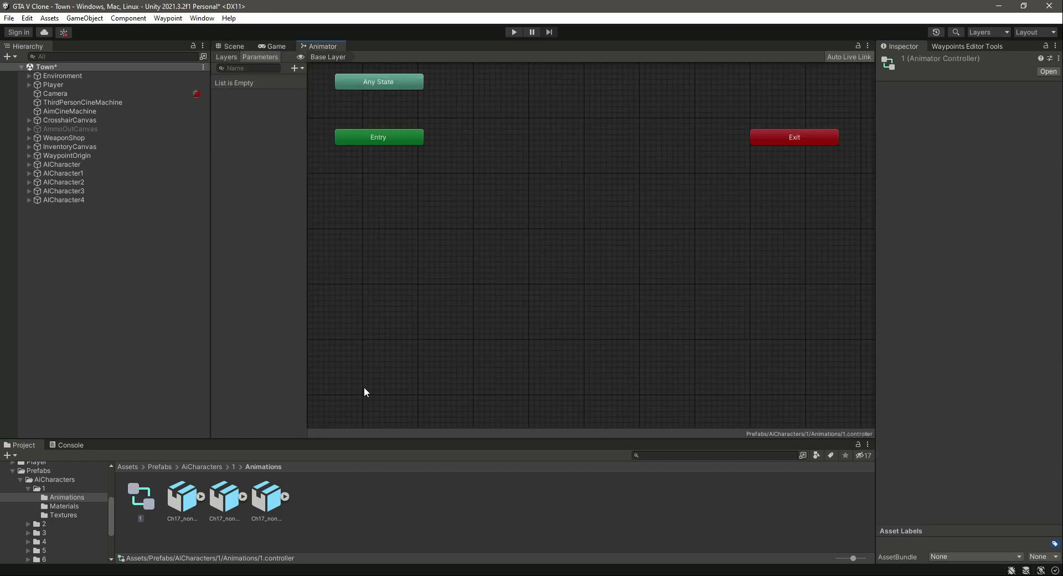
- Arrange the Exit, Any State and Entry nodes in a vertical stack, with Exit on top and Entry lowest
left_click_drag(378, 138, 584, 110)
left_click_drag(424, 87, 583, 89)
left_click_drag(769, 135, 582, 68)
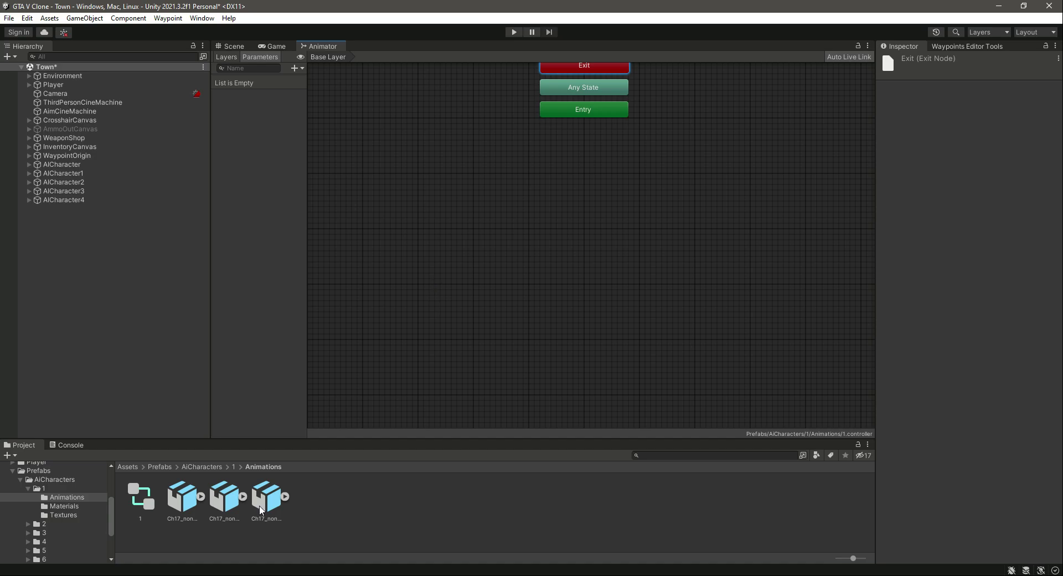
- Add the Walking animation from character 1 as the default state below the Entry node
left_click(190, 503)
left_click(223, 504)
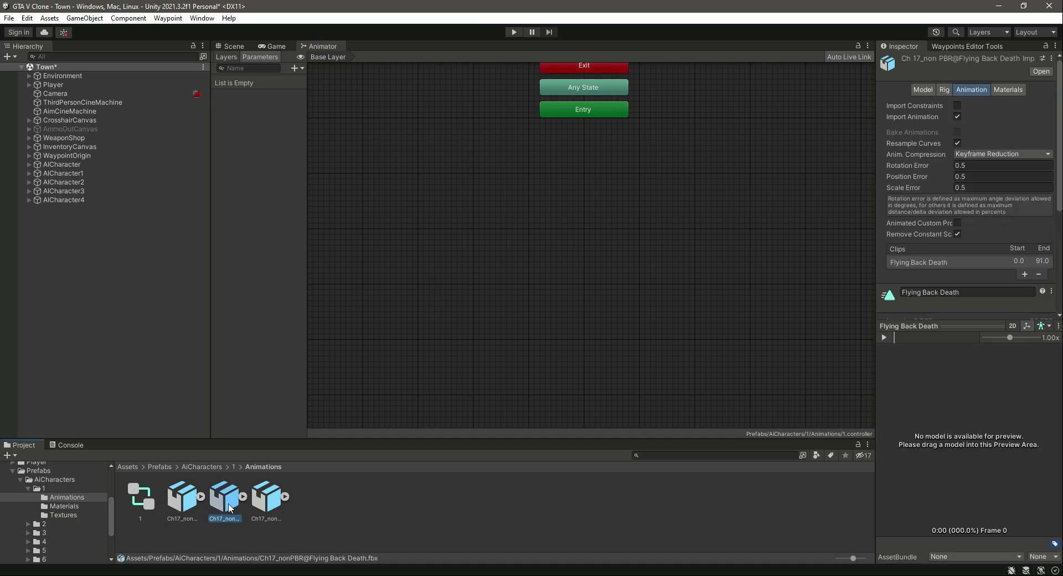
left_click(260, 498)
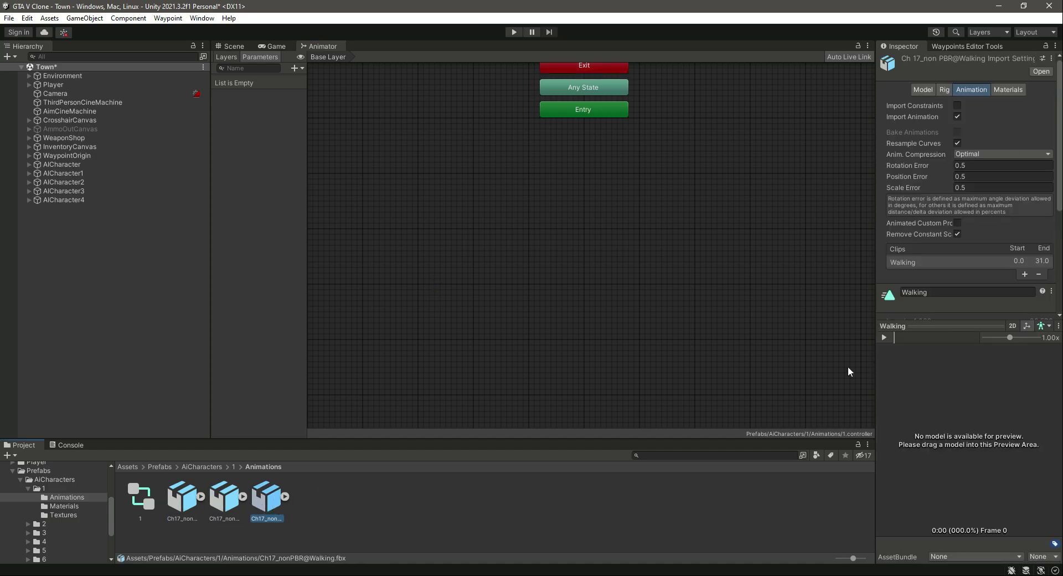
left_click_drag(266, 498, 579, 182)
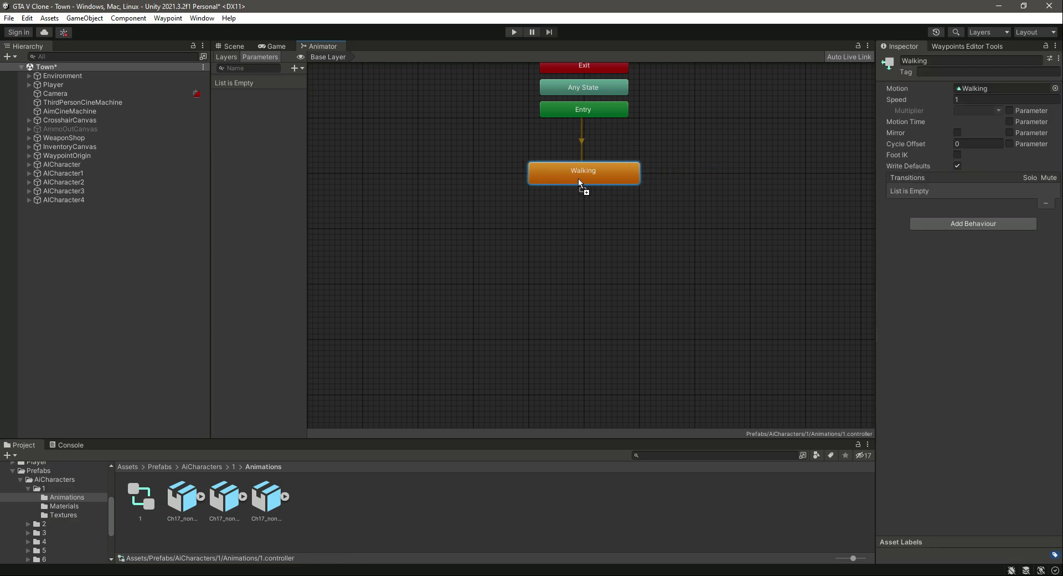
- Check the Walking clip's loop settings and play its preview on the AICharacter model
scroll(985, 274, "down", 5)
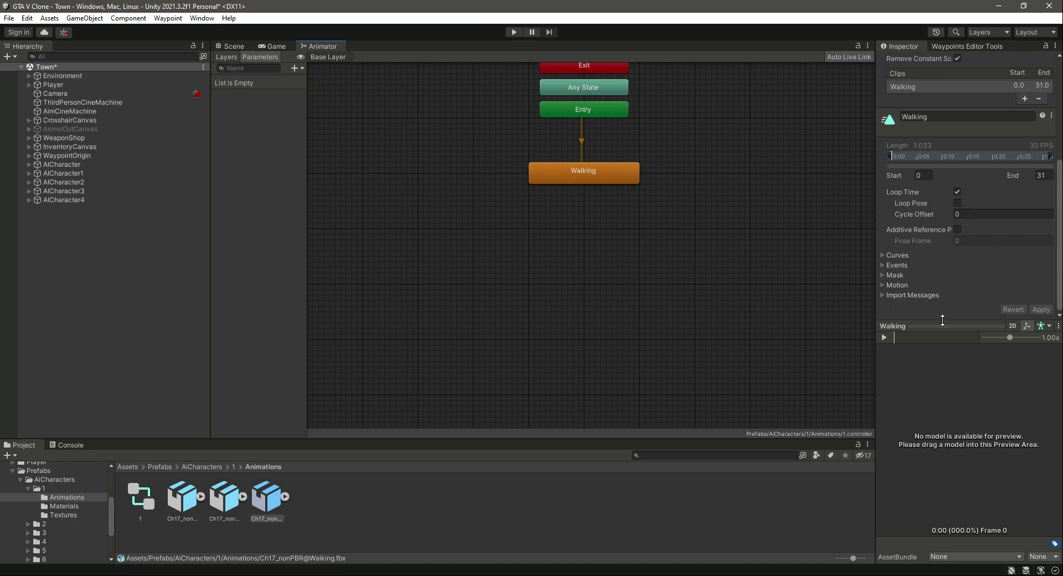
scroll(942, 316, "up", 2)
left_click_drag(64, 164, 951, 486)
right_click_drag(1001, 445, 973, 450)
left_click_drag(973, 450, 910, 451)
left_click(884, 377)
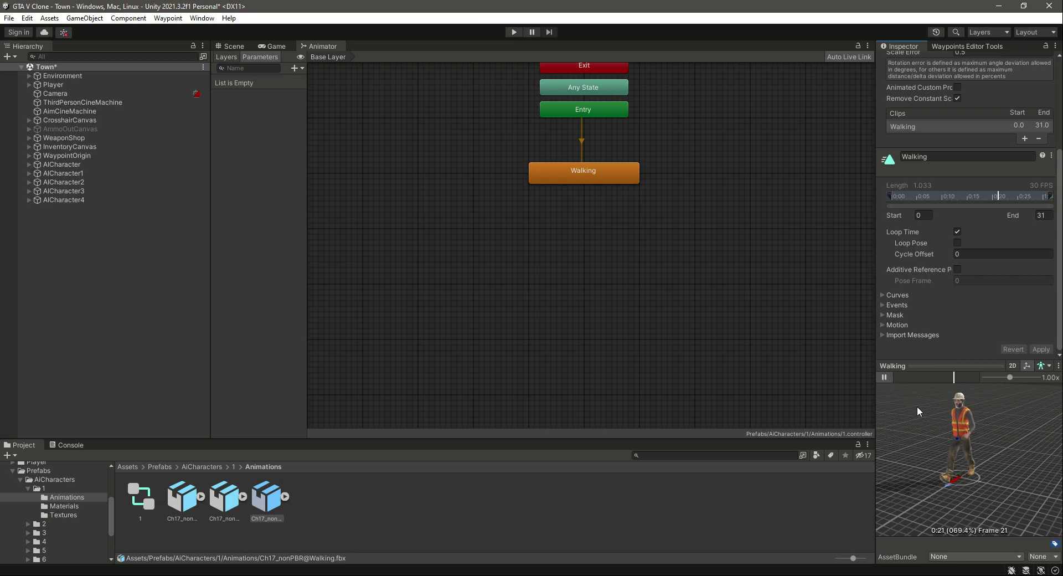
- Add the Dying animation from character 1 as a state below and to the right of Walking
left_click(689, 529)
key("Right")
left_click_drag(183, 498, 373, 427)
left_click_drag(644, 325, 668, 265)
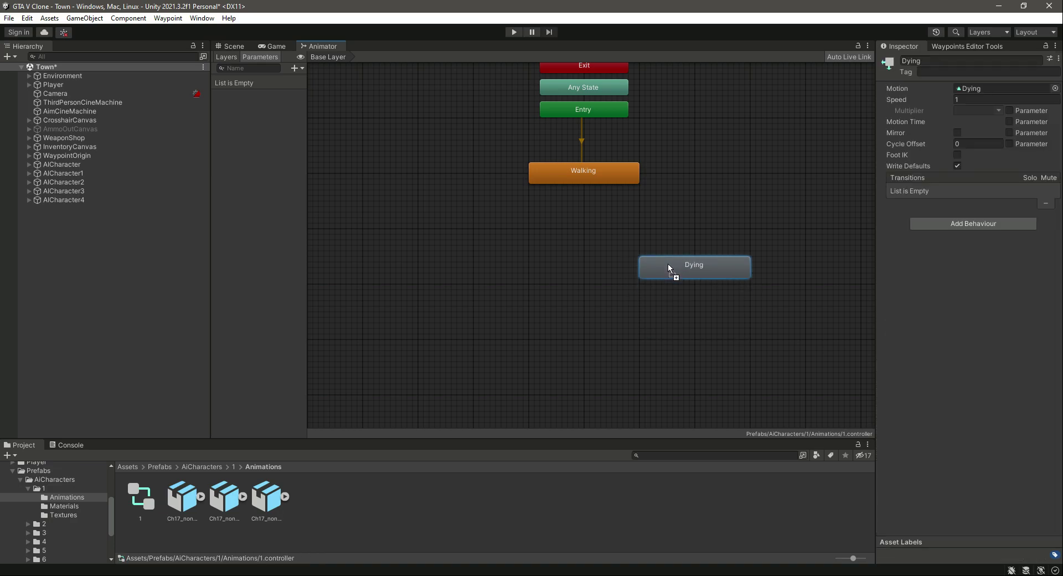
- Add a Bool parameter named Die to controller 1
left_click(302, 68)
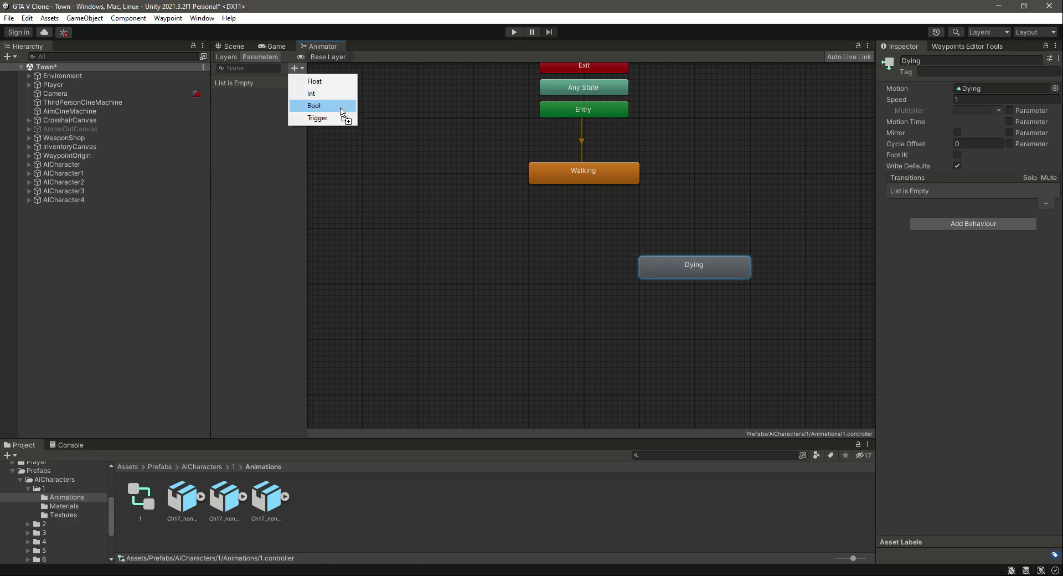
left_click(340, 106)
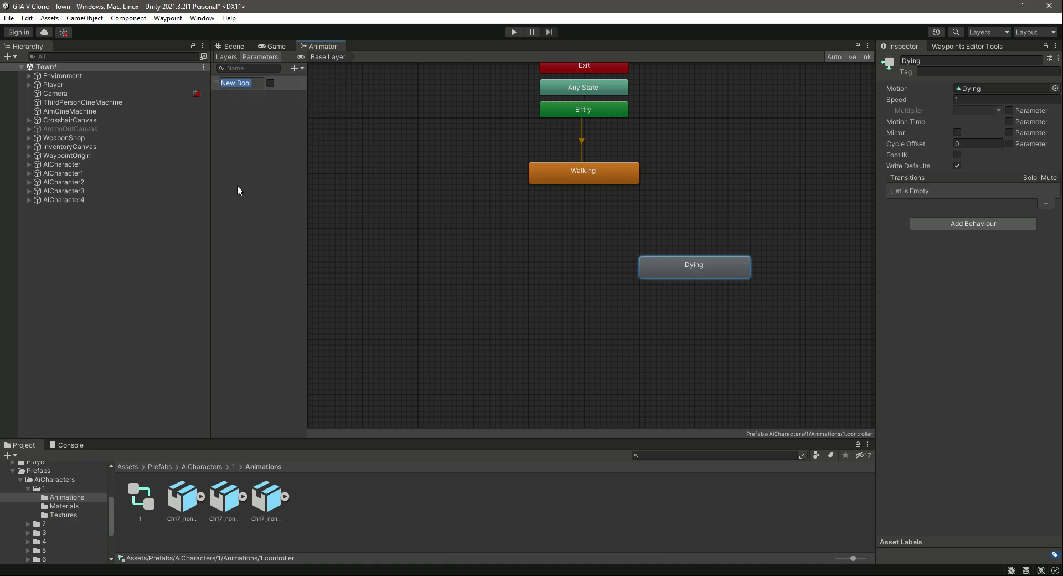
type("Die")
key("Return")
- Make a transition from the Walking state to the Dying state
right_click(614, 177)
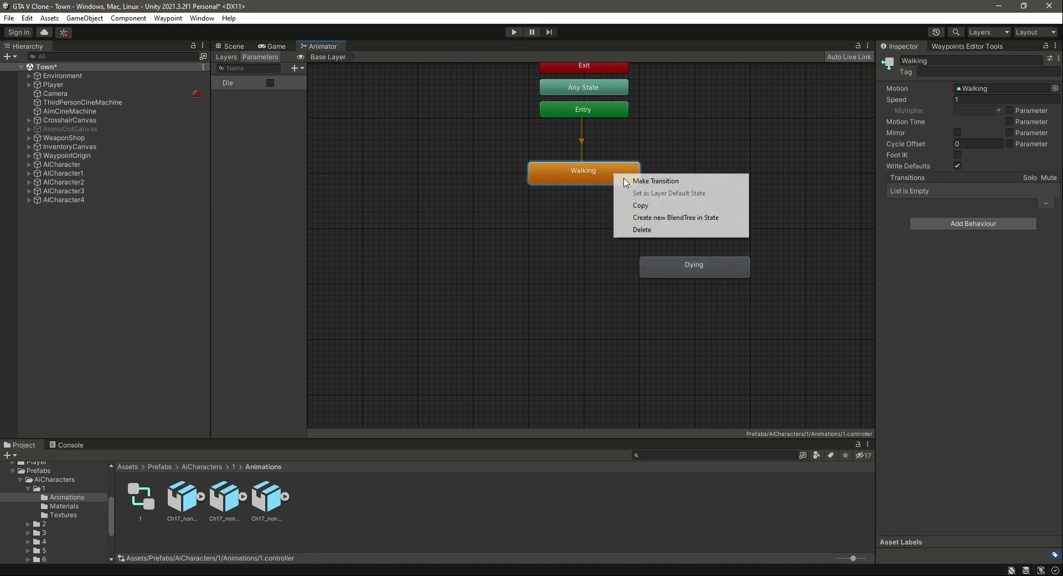
left_click(648, 181)
left_click(686, 271)
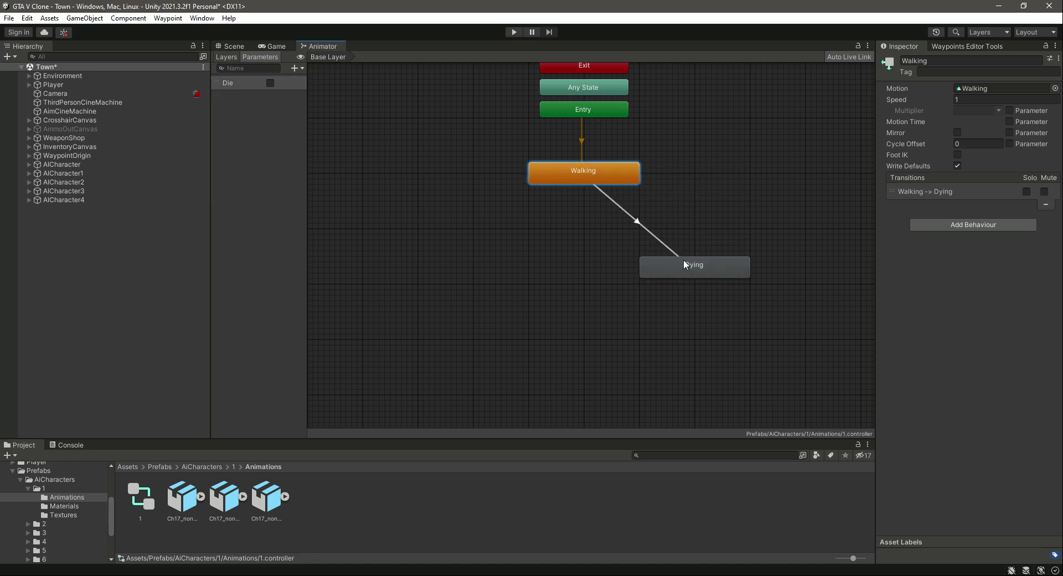
- Turn off Has Exit Time on the Walking to Dying transition and add the condition Die is true
left_click(666, 247)
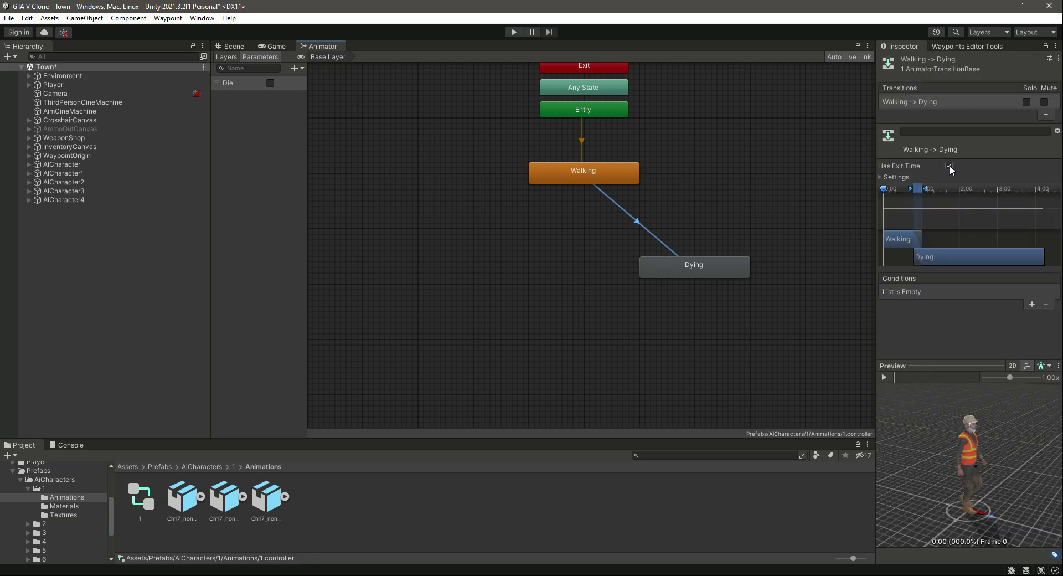
left_click(949, 165)
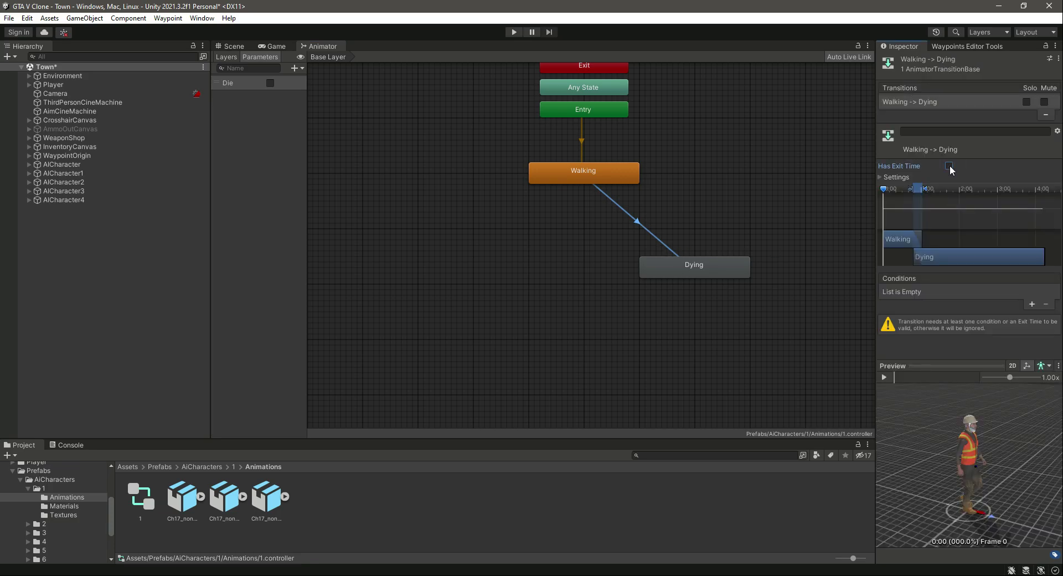
left_click(1032, 304)
left_click(958, 340)
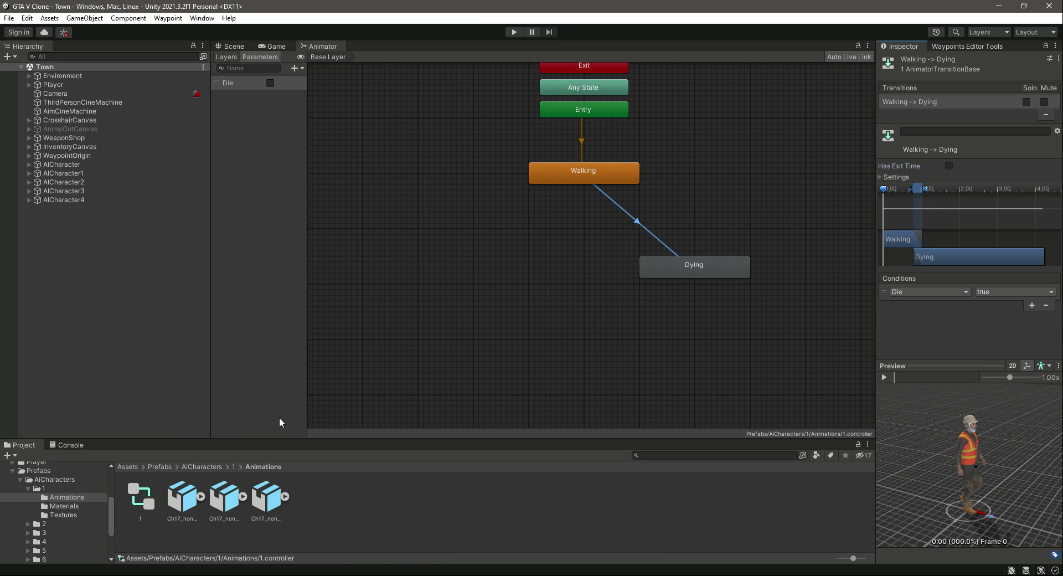
- Duplicate controller 1 and move the copy into the Animations folder of AI character 2
left_click(146, 498)
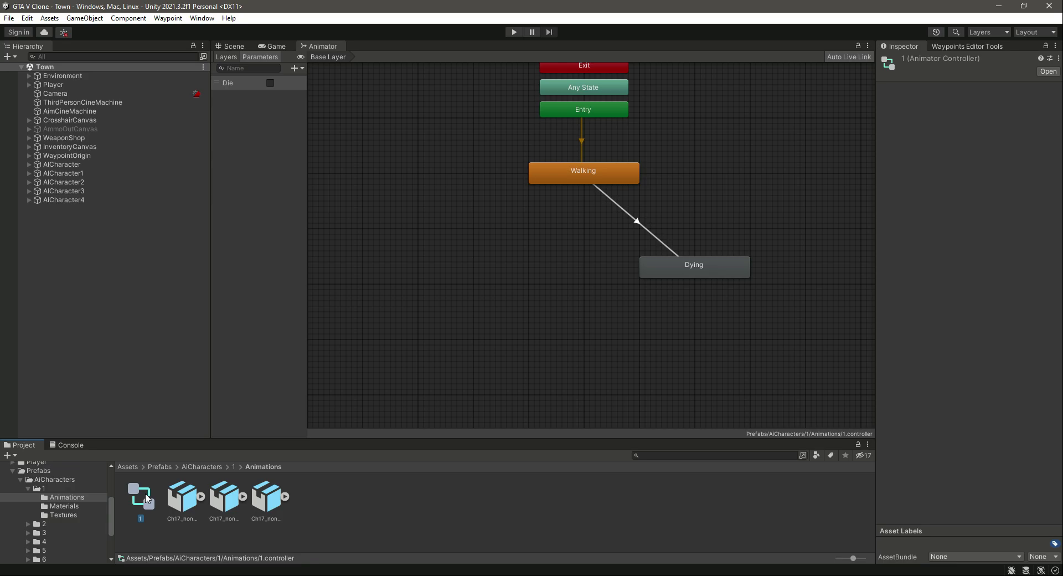
key("ctrl+d")
left_click_drag(135, 508, 54, 522)
left_click(29, 486)
left_click(50, 496)
left_click_drag(267, 503, 141, 505)
- Rename the copied controller in character 2's Animations folder as 2
double_click(141, 502)
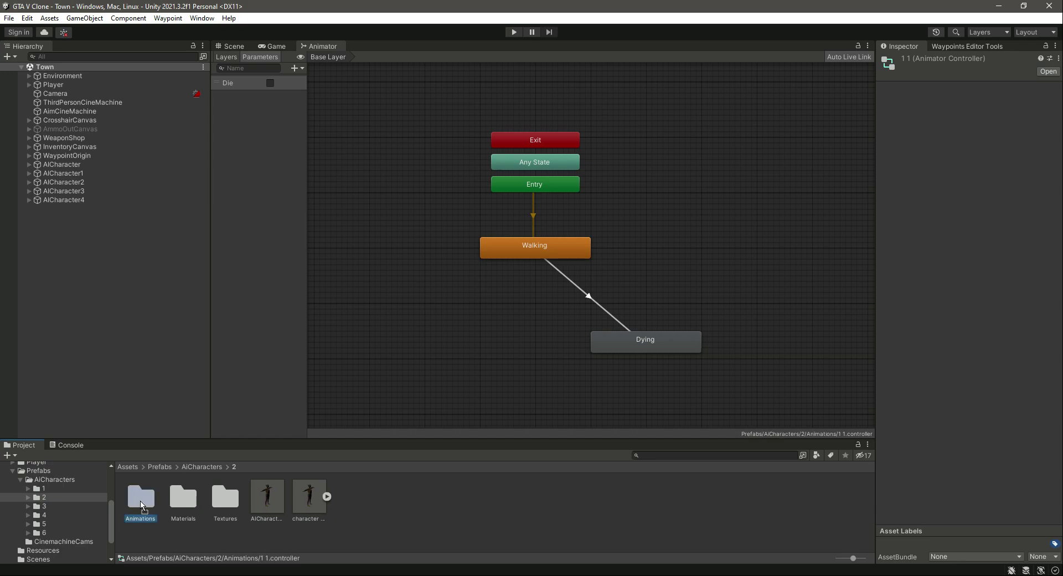
right_click(147, 505)
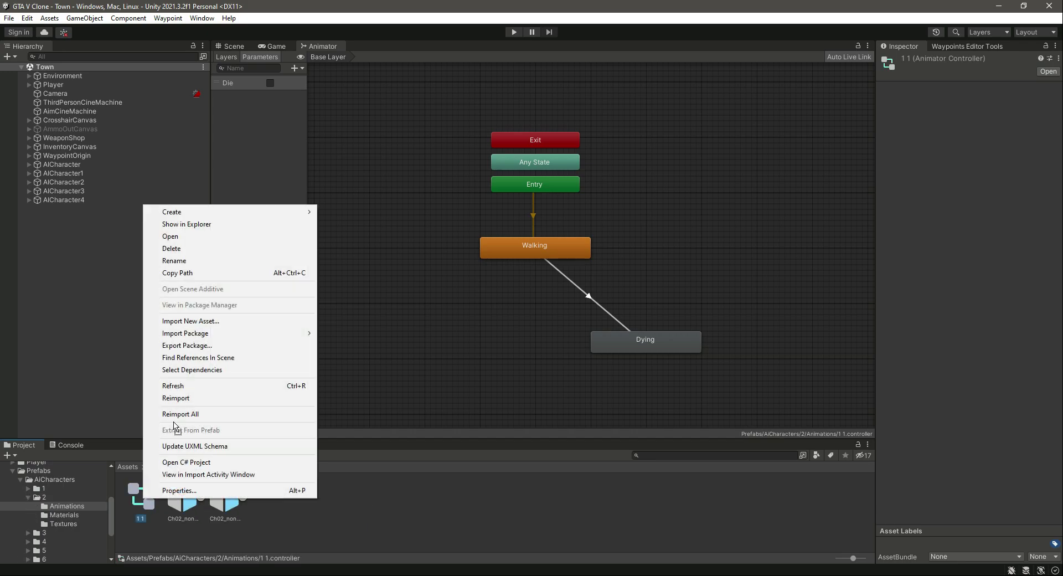
left_click(176, 263)
type("2")
key("Return")
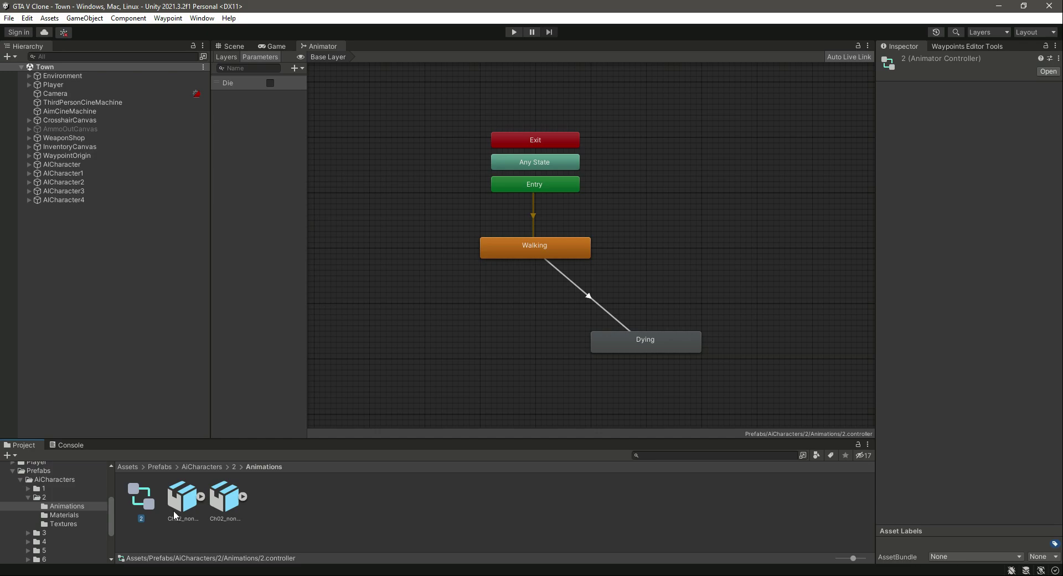
- Replace the Walking and Dying states in controller 2 with character 2's own Female Walk and Dying animations
left_click(224, 496)
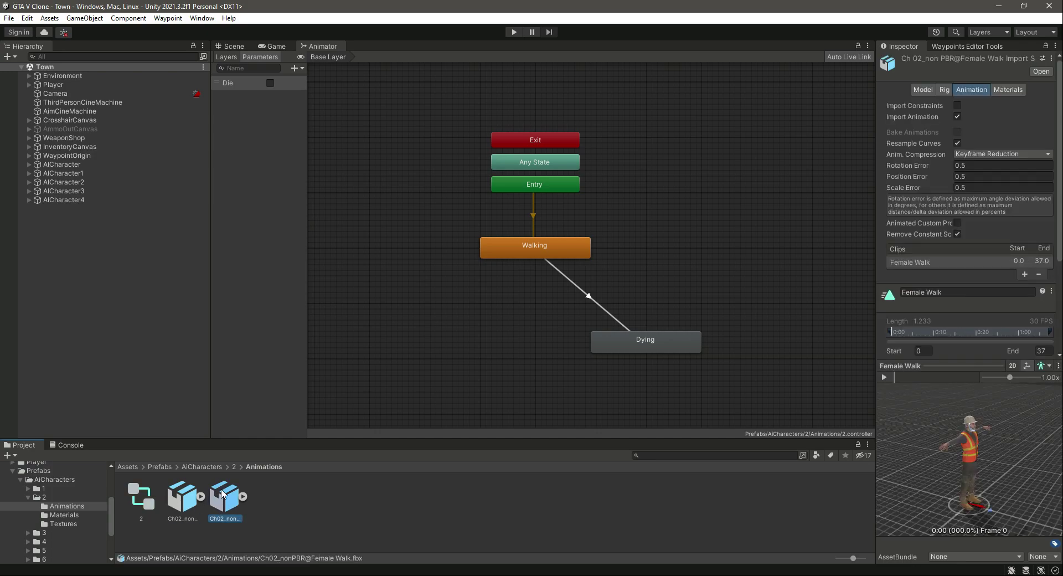
left_click(189, 498)
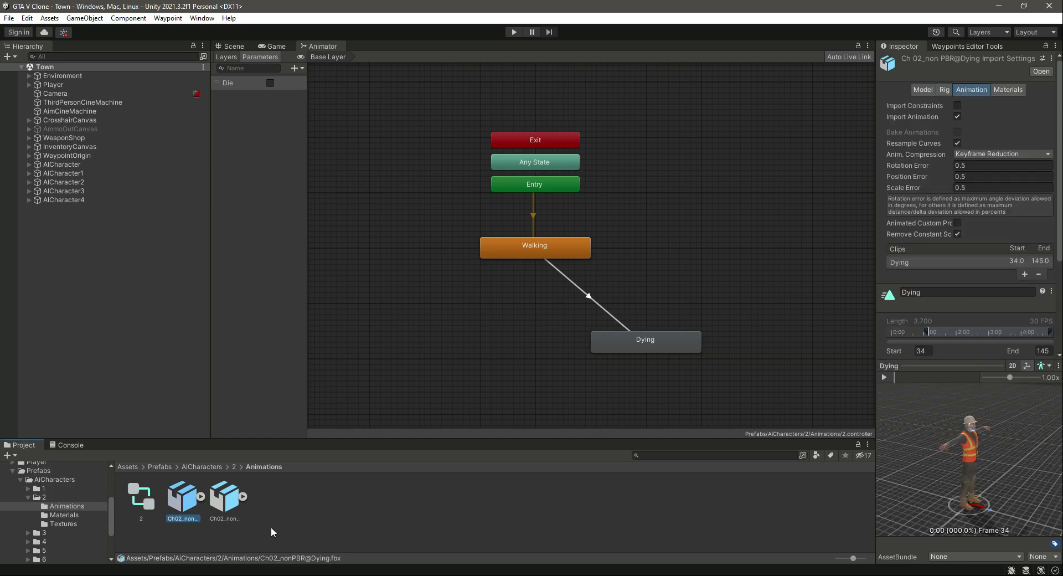
left_click(227, 499)
left_click(542, 254)
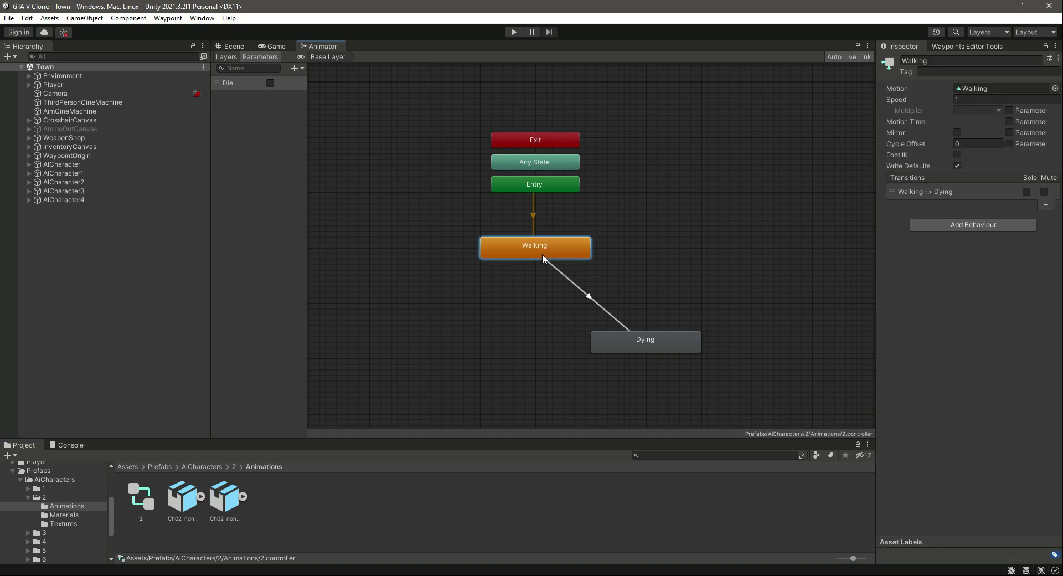
left_click_drag(689, 244, 484, 380)
key("Delete")
left_click_drag(225, 498, 507, 242)
left_click_drag(184, 506, 606, 350)
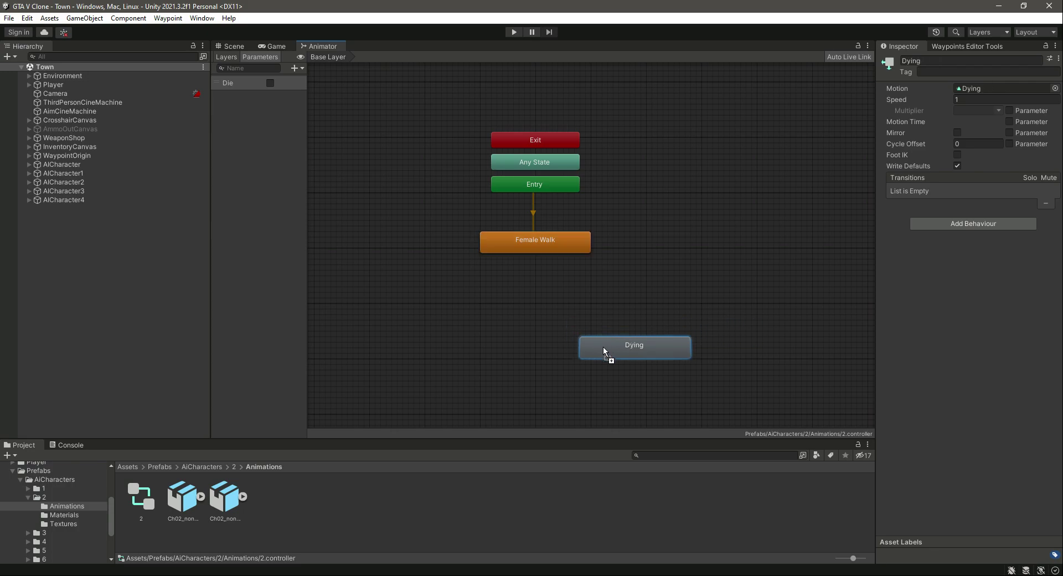
- Make a transition from Female Walk to Dying with Has Exit Time off and a Die condition
right_click(556, 242)
left_click(573, 250)
left_click(613, 344)
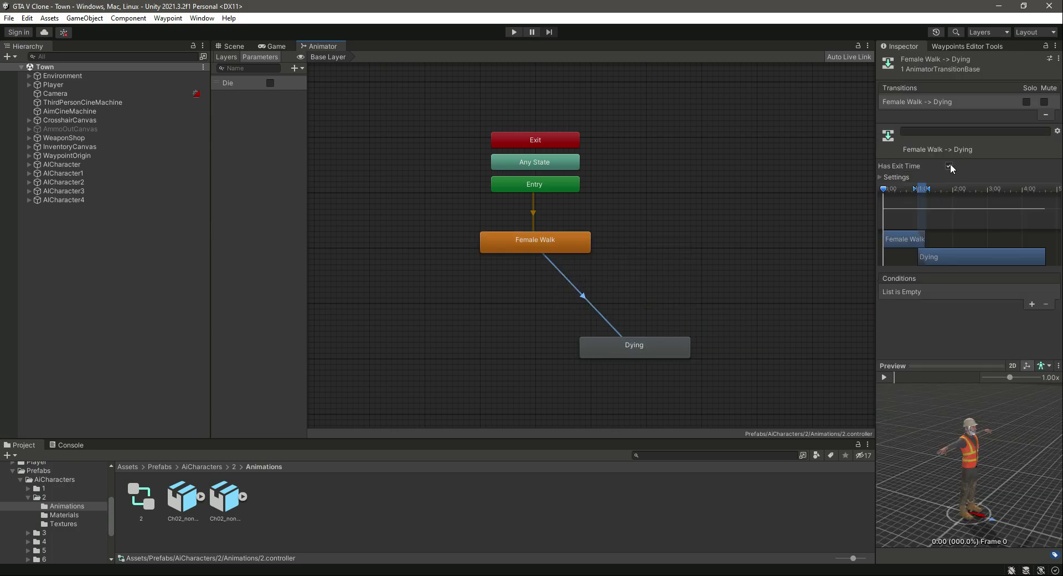
left_click(950, 165)
left_click(1032, 305)
- Check the loop settings of the Female Walk clip
double_click(521, 241)
scroll(948, 244, "down", 5)
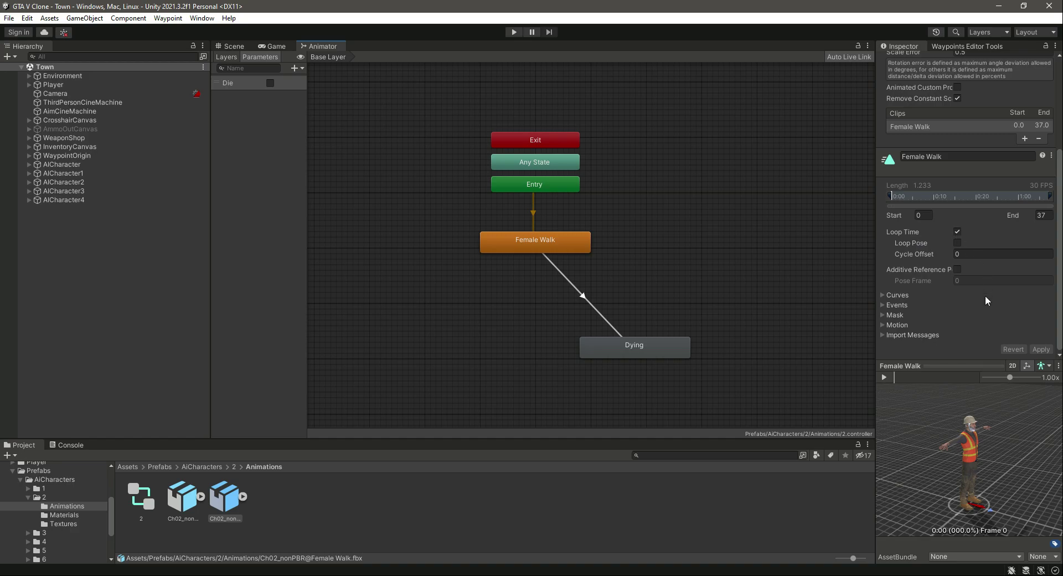
- Assign controller 2 to the Animator of AICharacter1
left_click(84, 173)
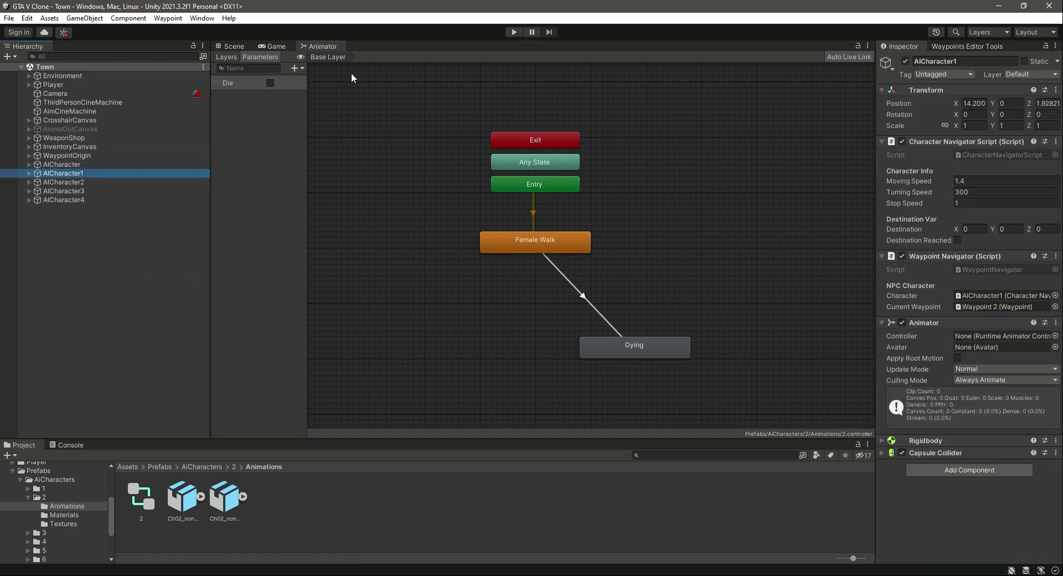
left_click(230, 49)
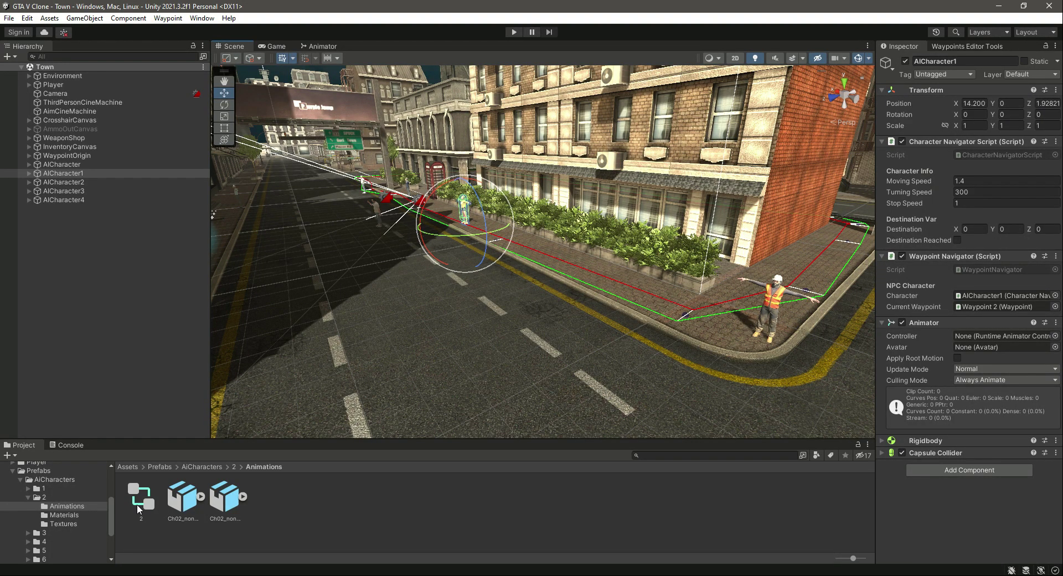
left_click_drag(142, 505, 961, 519)
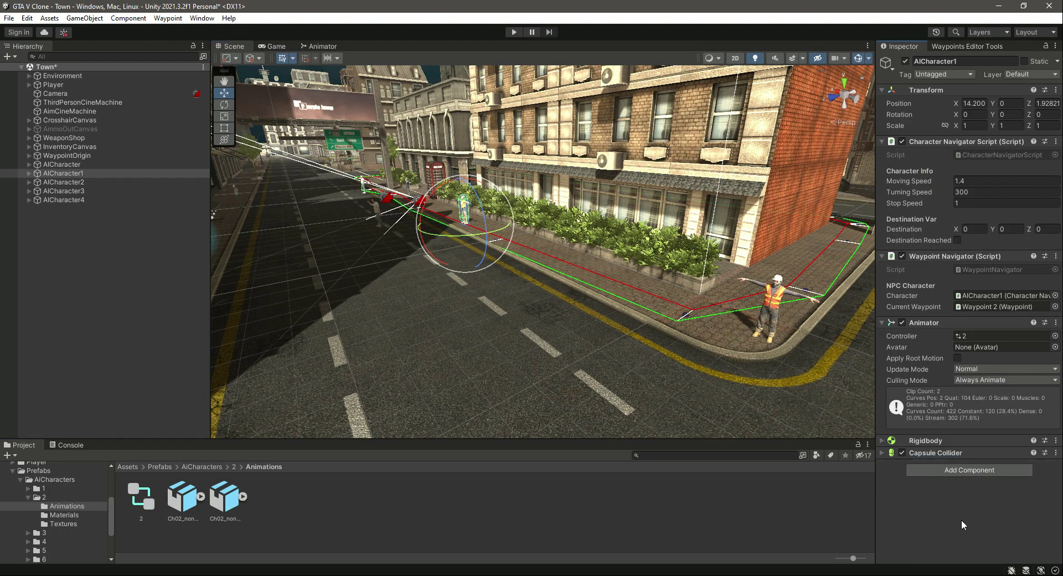
- Create an Animator Controller named 3 in the Animations folder of AI character 3
left_click(28, 497)
left_click(48, 504)
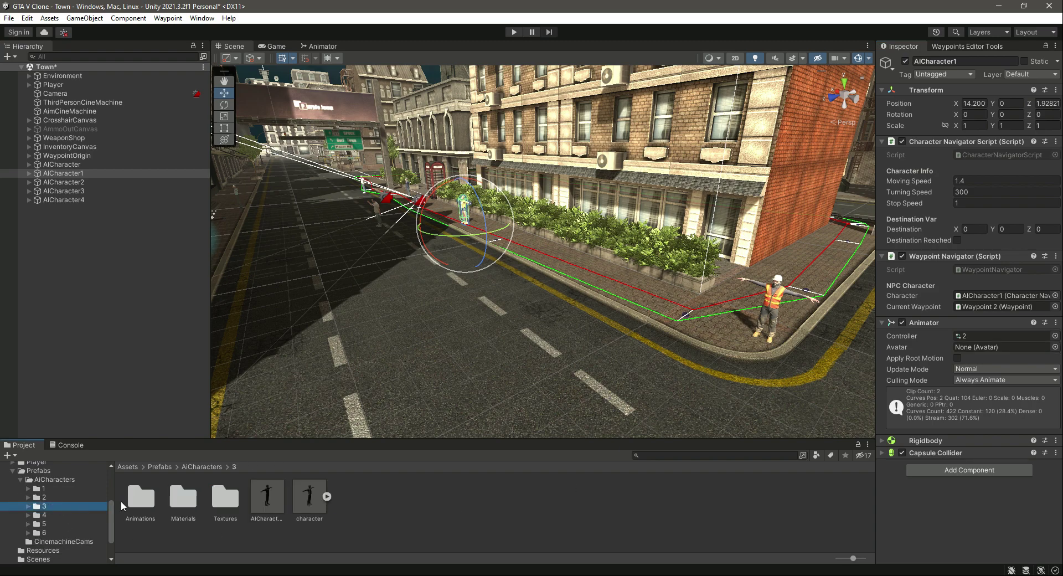
double_click(140, 497)
right_click(258, 526)
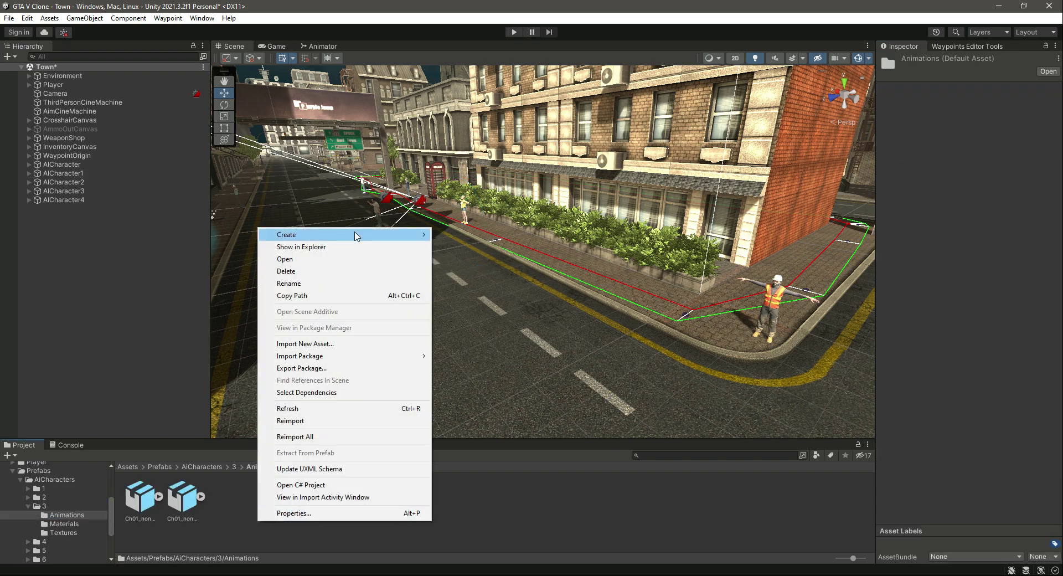
mouse_move(355, 236)
left_click(476, 400)
type("3")
key("Return")
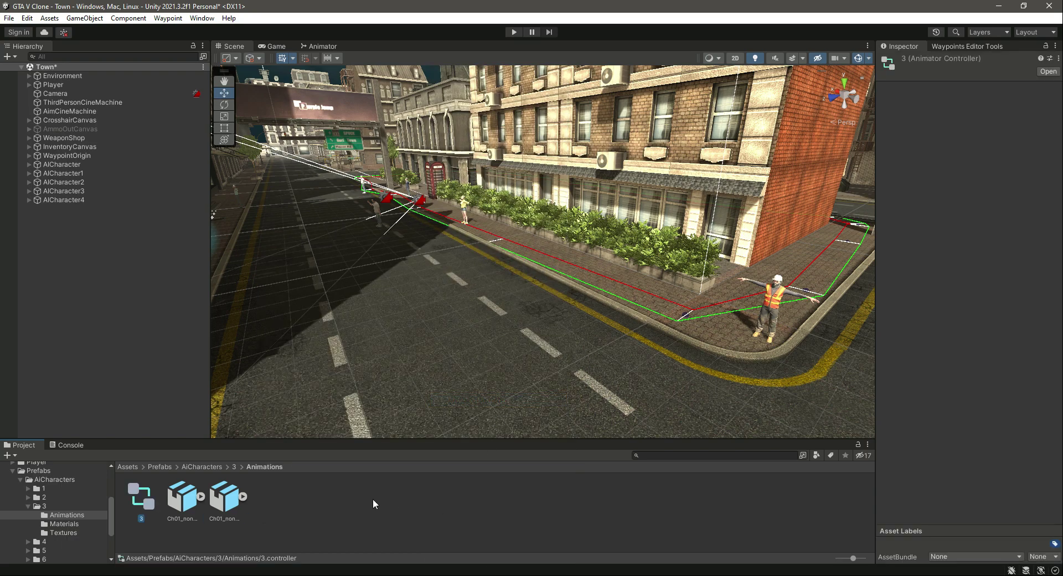
- Open controller 3 for editing and add a Bool parameter named Die
double_click(132, 503)
left_click(299, 68)
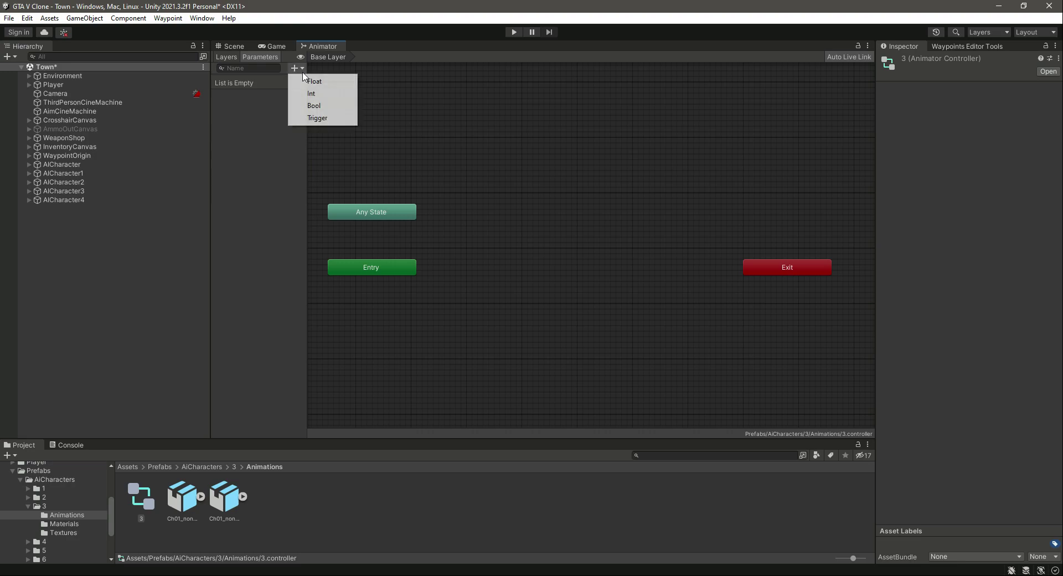
left_click(315, 107)
type("Die")
key("Return")
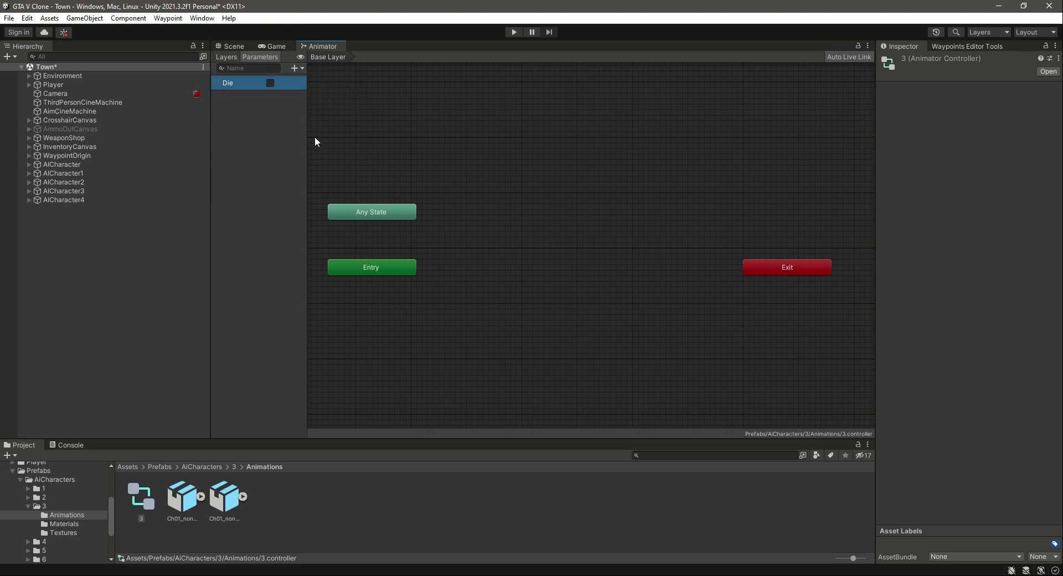
- Stack the Exit, Any State and Entry nodes of controller 3 in one column
left_click_drag(382, 268, 584, 125)
left_click_drag(402, 218, 606, 110)
left_click_drag(759, 265, 556, 77)
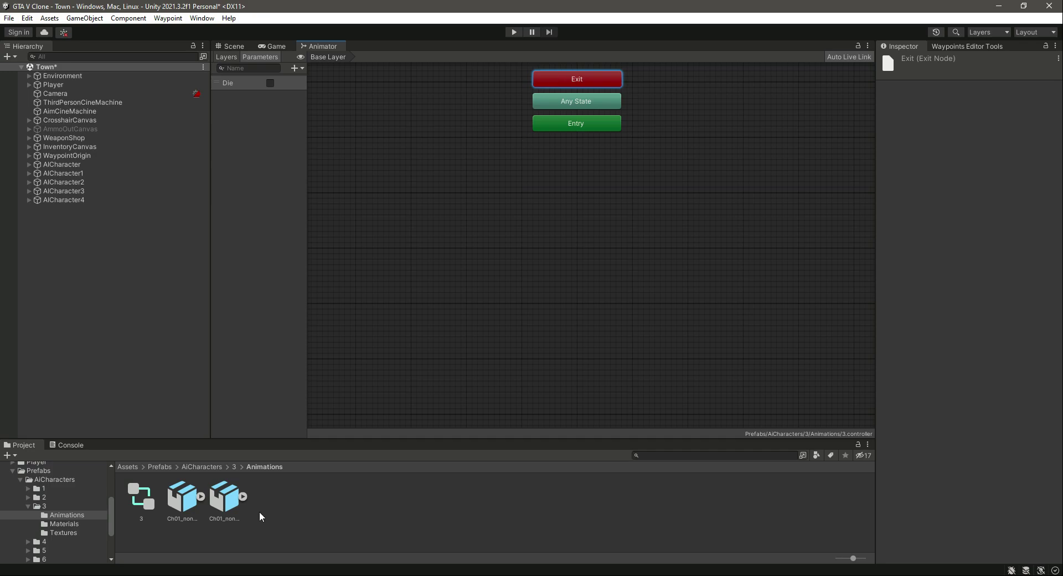
- Add character 3's Walking clip below Entry as the default state, check its import settings, and add the Dying Backwards clip as a second state
left_click(227, 501)
left_click_drag(224, 502, 554, 191)
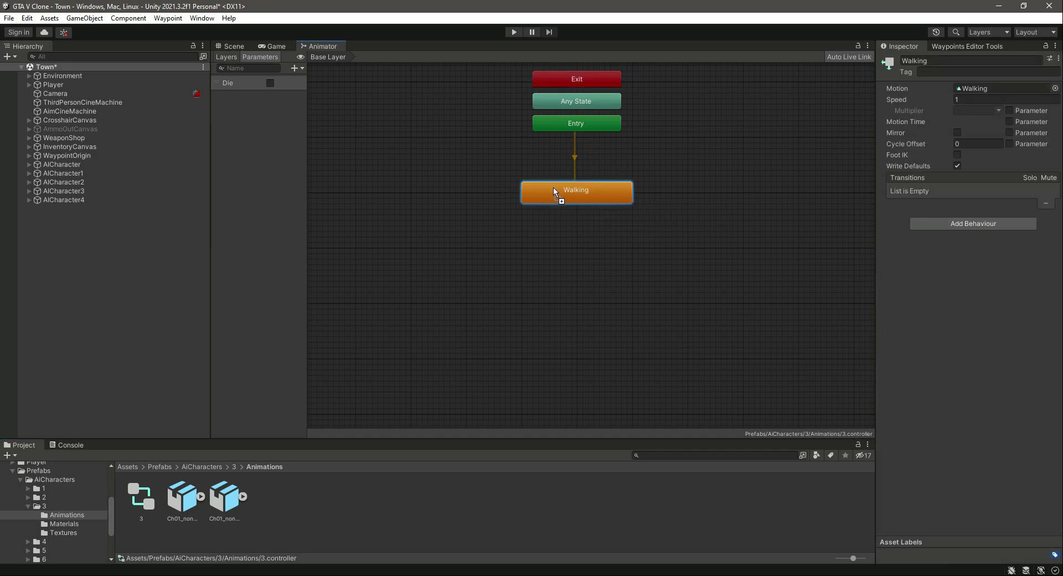
double_click(620, 197)
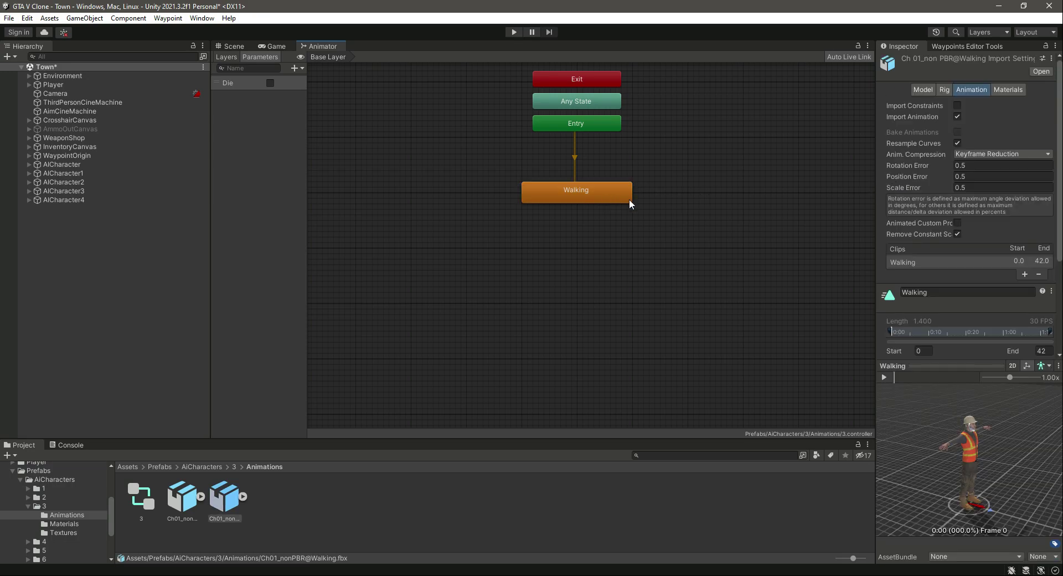
scroll(966, 270, "down", 5)
left_click_drag(183, 498, 682, 294)
- Make a transition from Walking to Dying Backwards with Has Exit Time off and the condition Die set to true
right_click(611, 197)
left_click(637, 204)
left_click(672, 291)
left_click(664, 265)
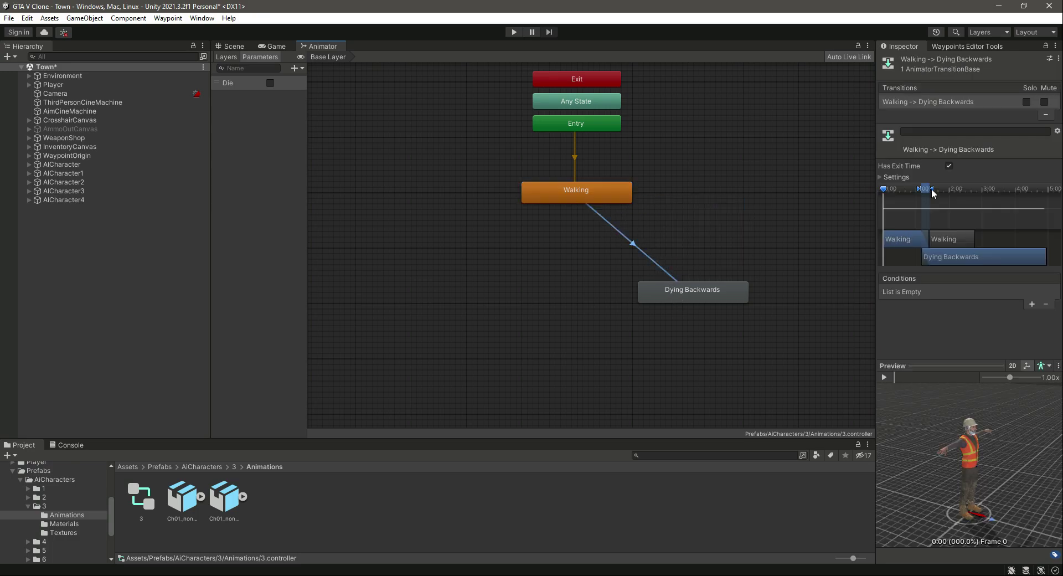
left_click(949, 166)
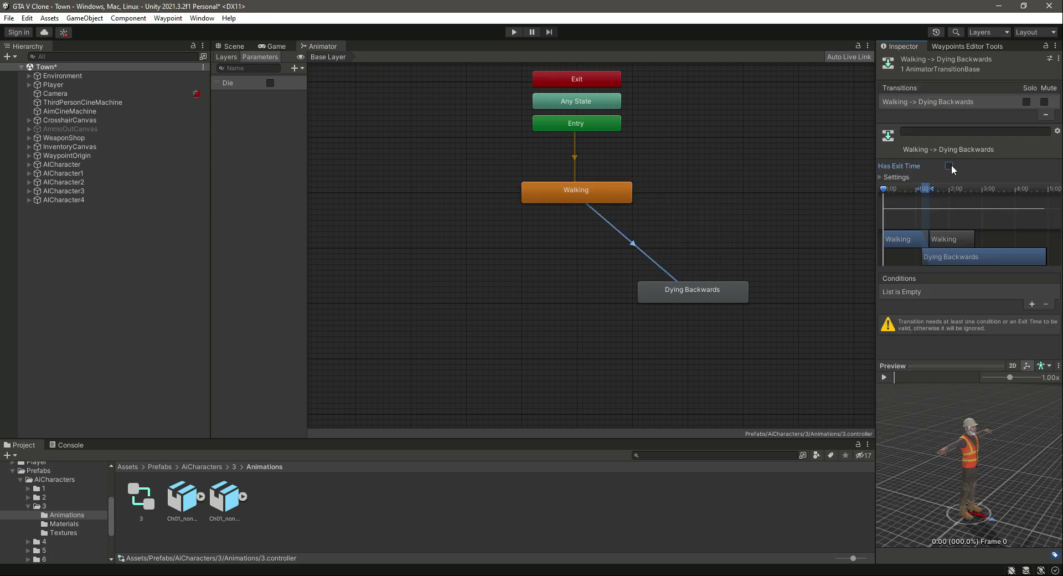
left_click(1031, 304)
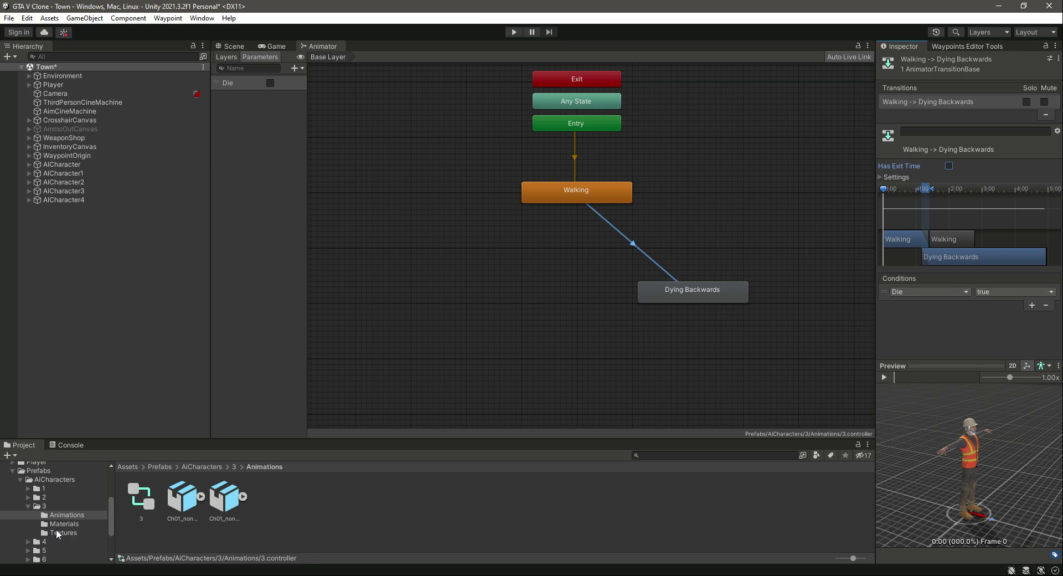
- Assign controller 3 to the Animator of AICharacter2 in the Town scene
left_click(72, 180)
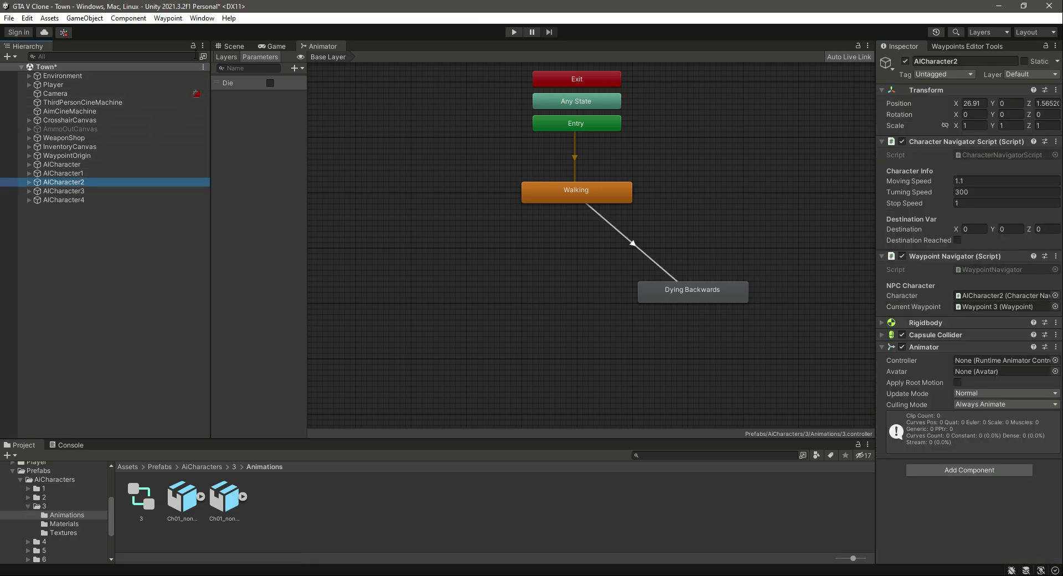
left_click(232, 47)
left_click_drag(141, 497, 959, 508)
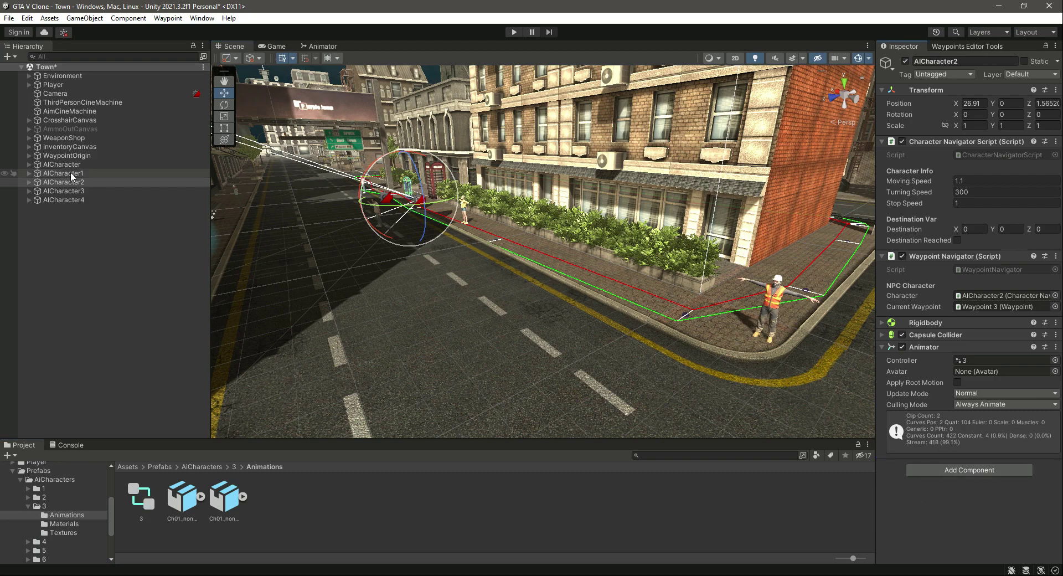
- Duplicate controller 3 twice, moving one copy into AI character folder 4 and the other into folder 5
left_click(69, 191)
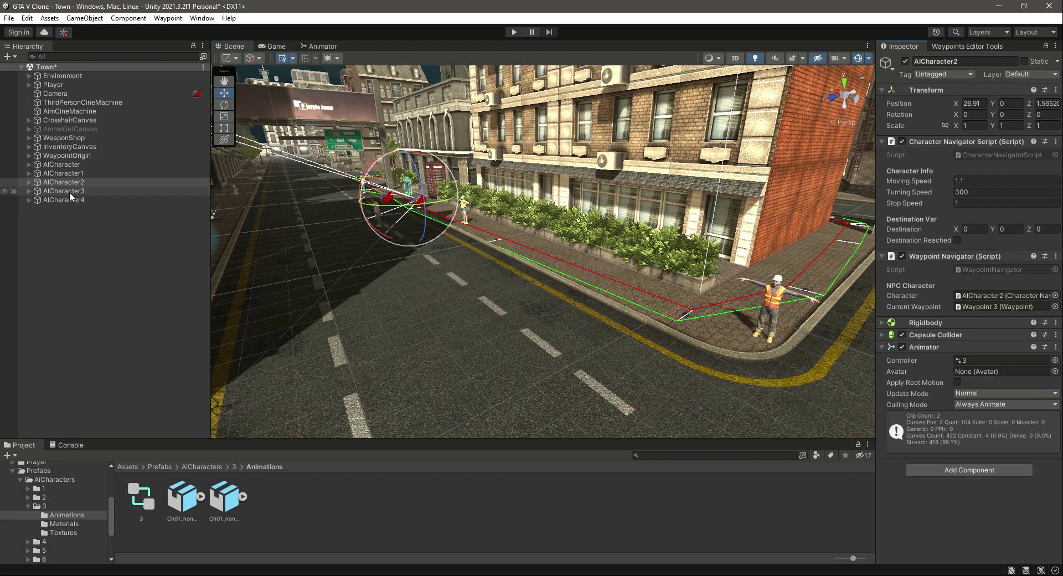
left_click(71, 198)
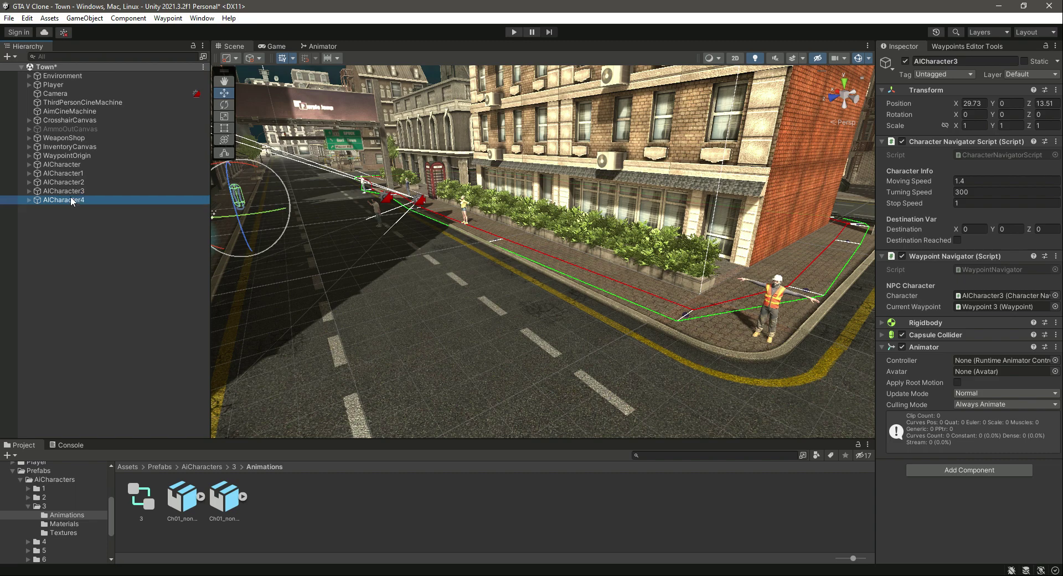
left_click(27, 507)
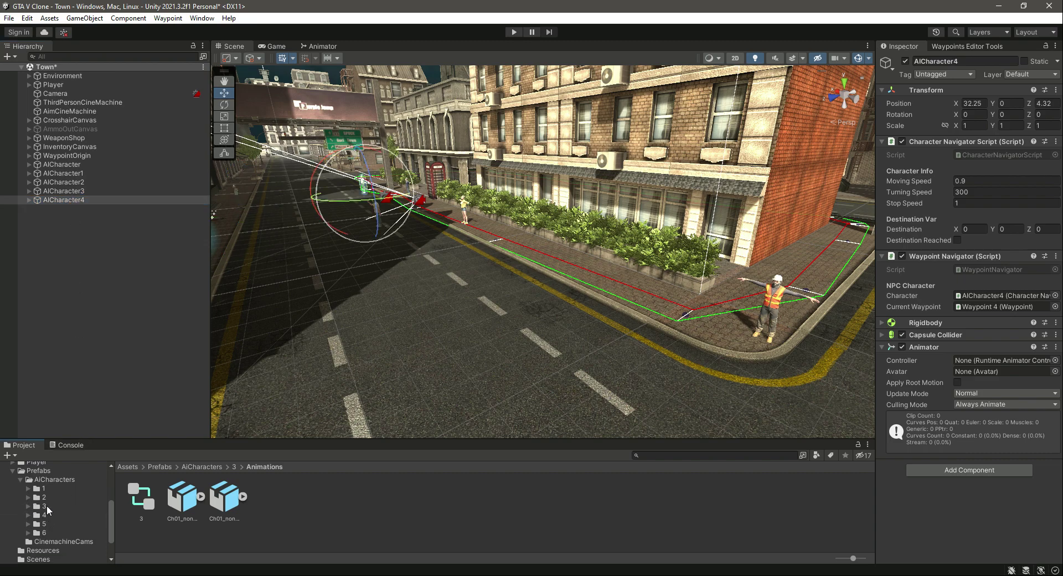
left_click(44, 505)
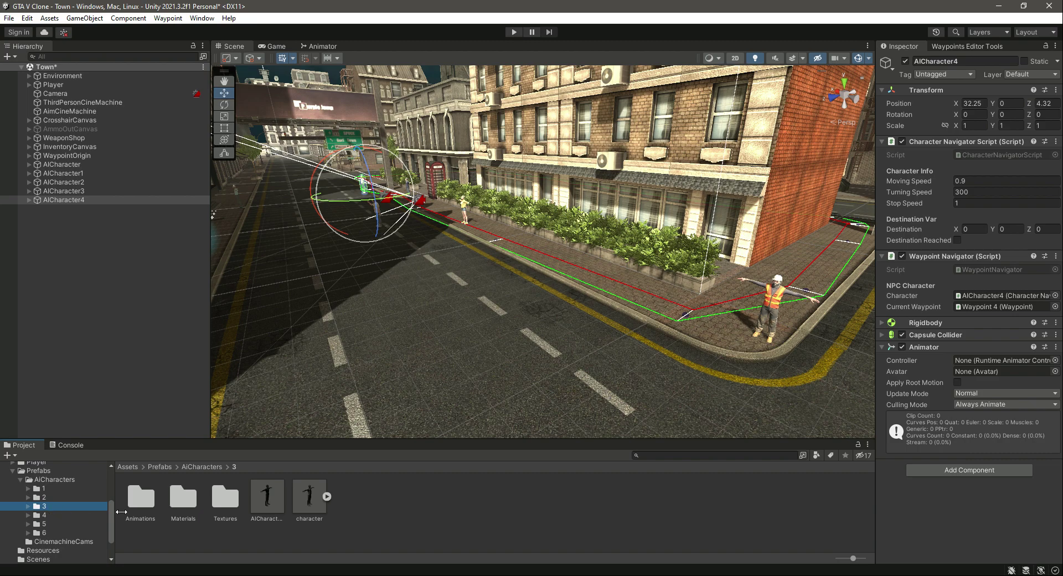
double_click(146, 507)
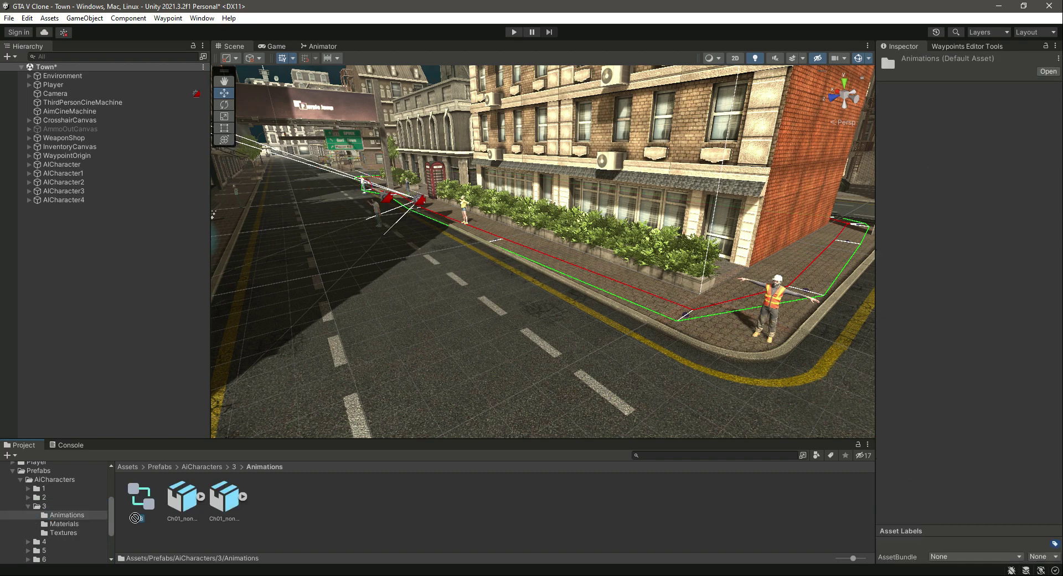
left_click(146, 503)
key("ctrl+d")
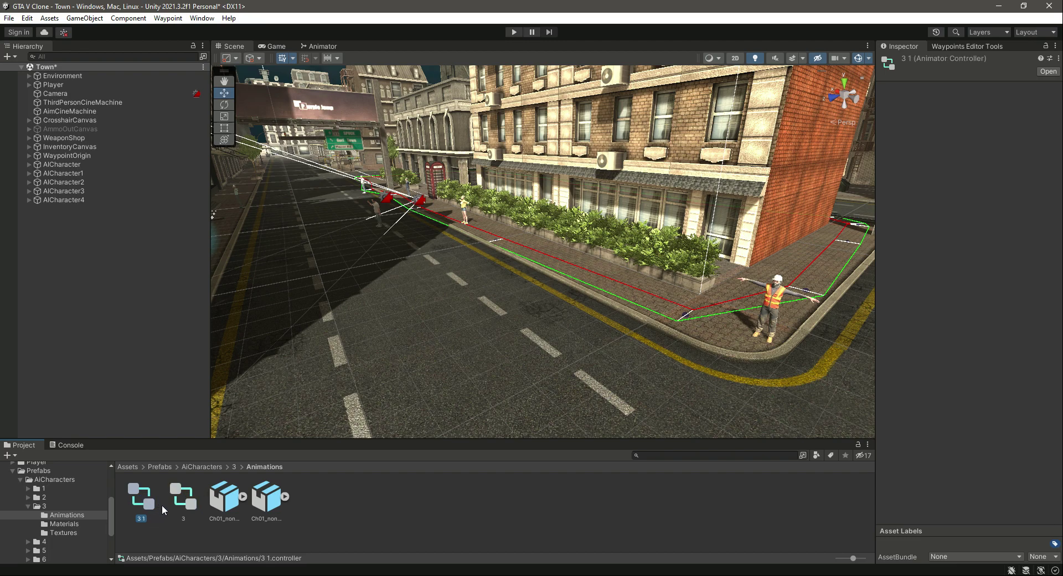
left_click_drag(129, 536, 46, 541)
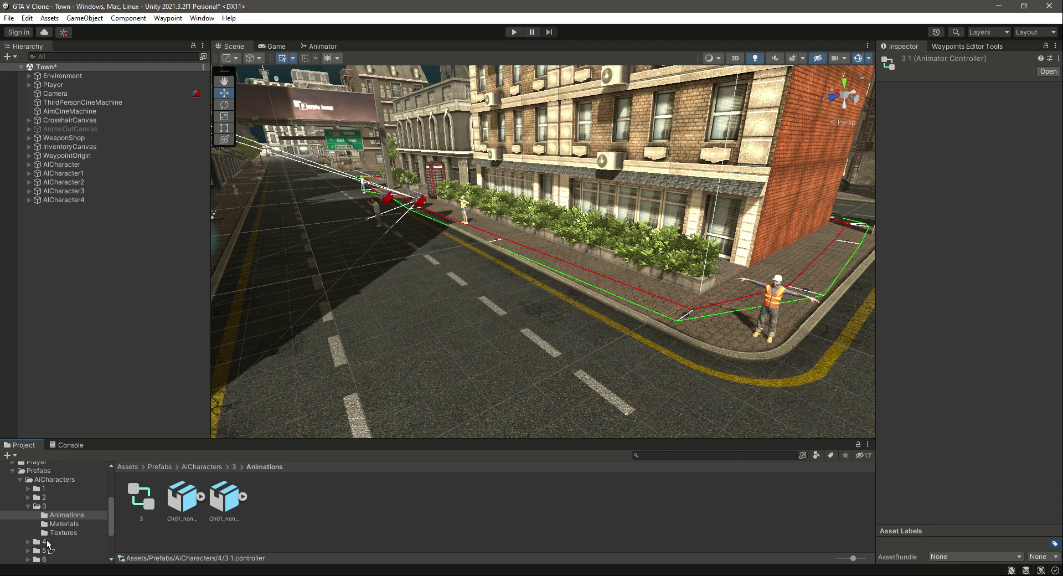
left_click(137, 505)
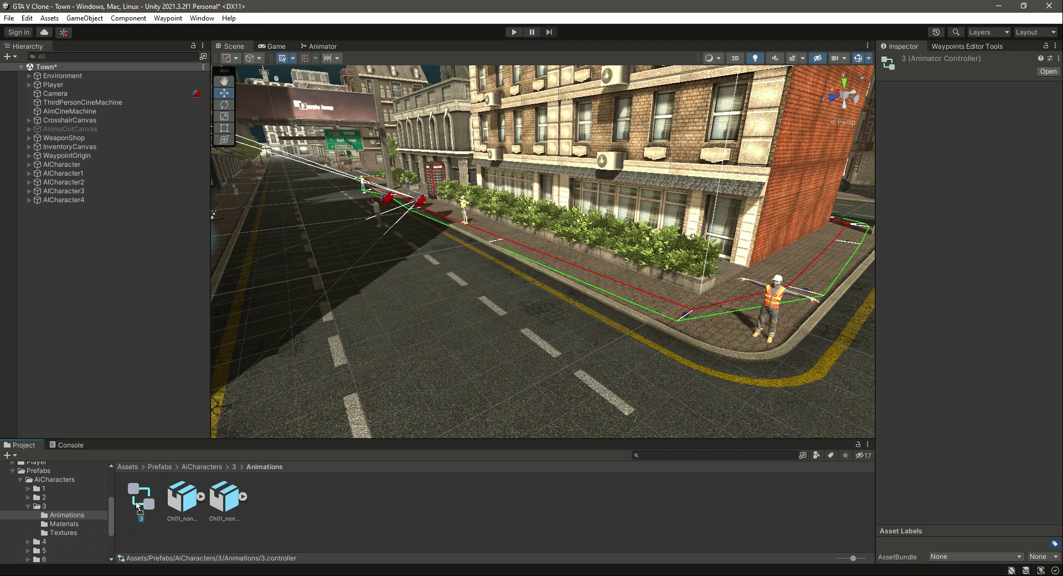
key("ctrl+d")
left_click_drag(137, 505, 54, 555)
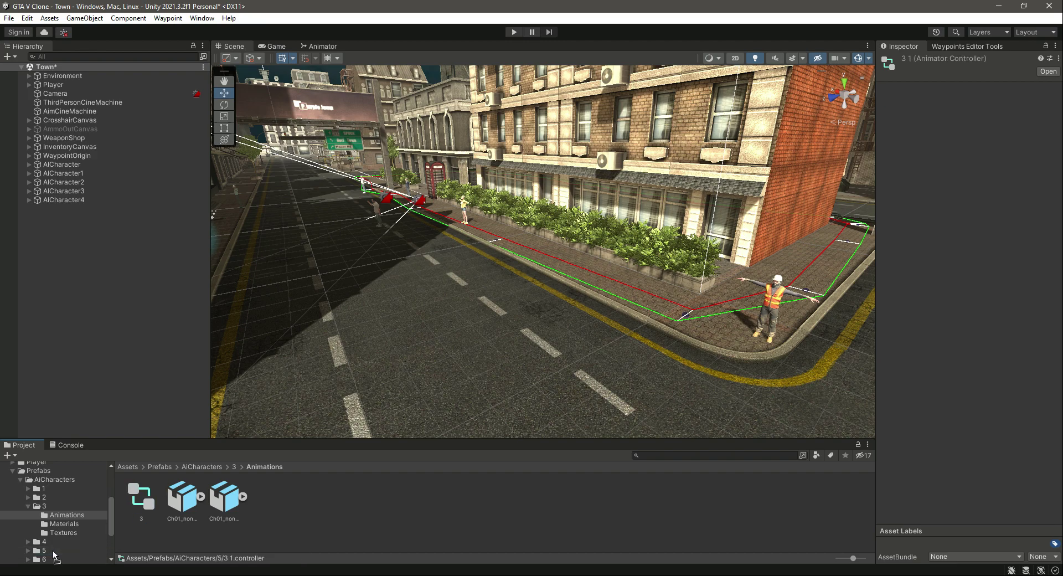
- Move the controller copy in folder 4 into that character's Animations folder and rename it 4
left_click(29, 507)
left_click(44, 517)
left_click_drag(272, 505, 151, 522)
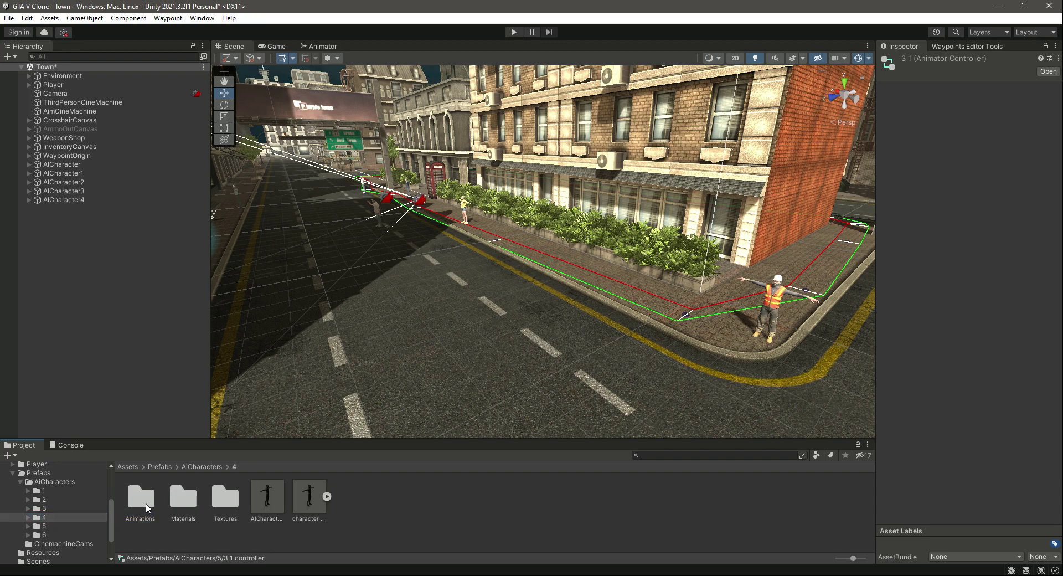
double_click(145, 502)
left_click(137, 502)
right_click(137, 502)
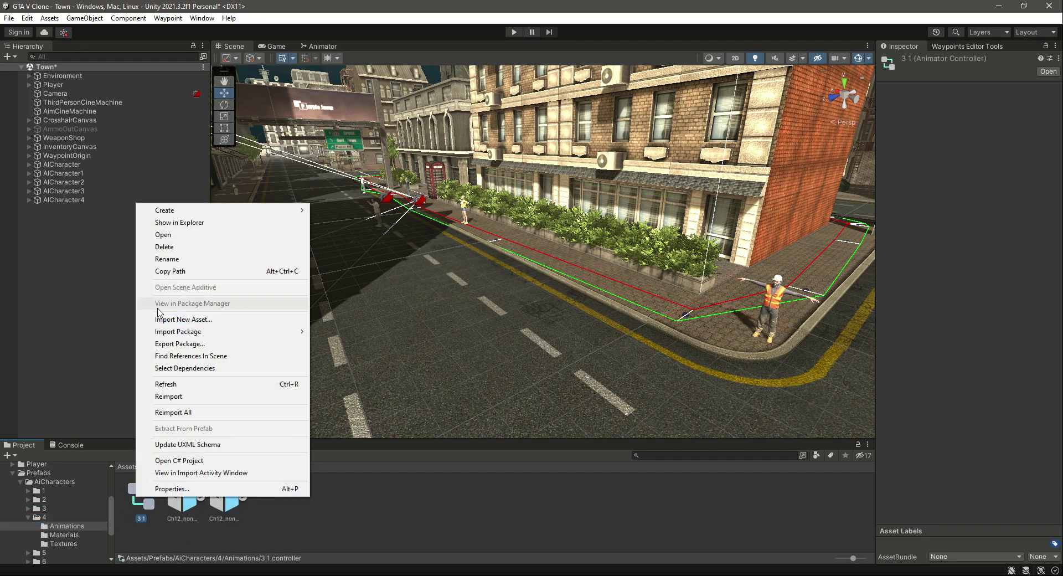
left_click(173, 259)
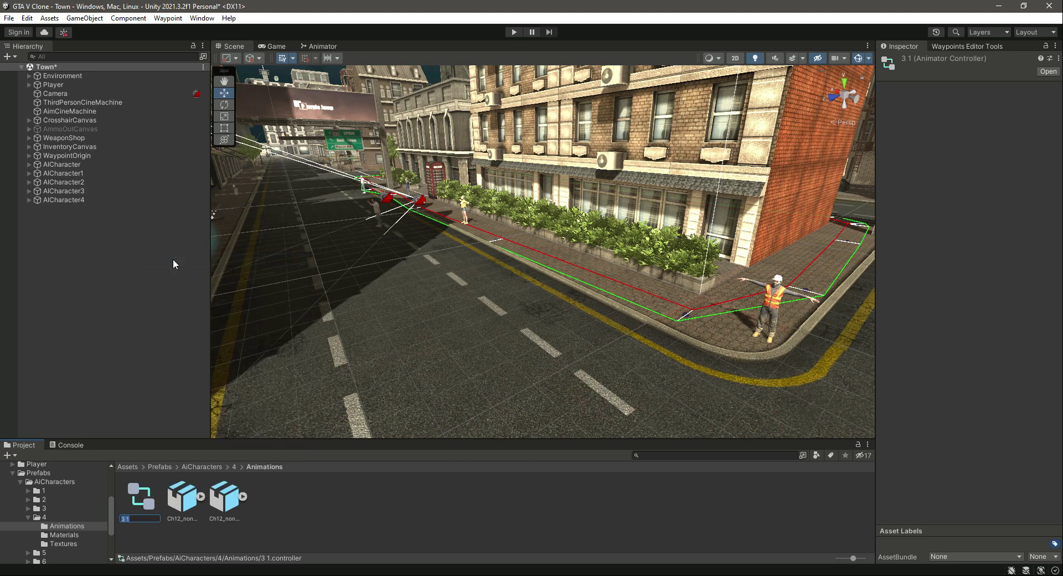
type("4")
key("Return")
- Replace the copied states in controller 4 with character 4's own Walking and Dying animations
double_click(141, 497)
left_click_drag(721, 223, 437, 401)
key("Delete")
left_click(224, 497)
left_click_drag(224, 496, 523, 236)
left_click_drag(182, 497, 626, 329)
- Link Walking to Dying in controller 4 with Has Exit Time off and Die set to true, and save the scene
right_click(563, 221)
left_click(579, 227)
left_click(634, 338)
left_click(624, 319)
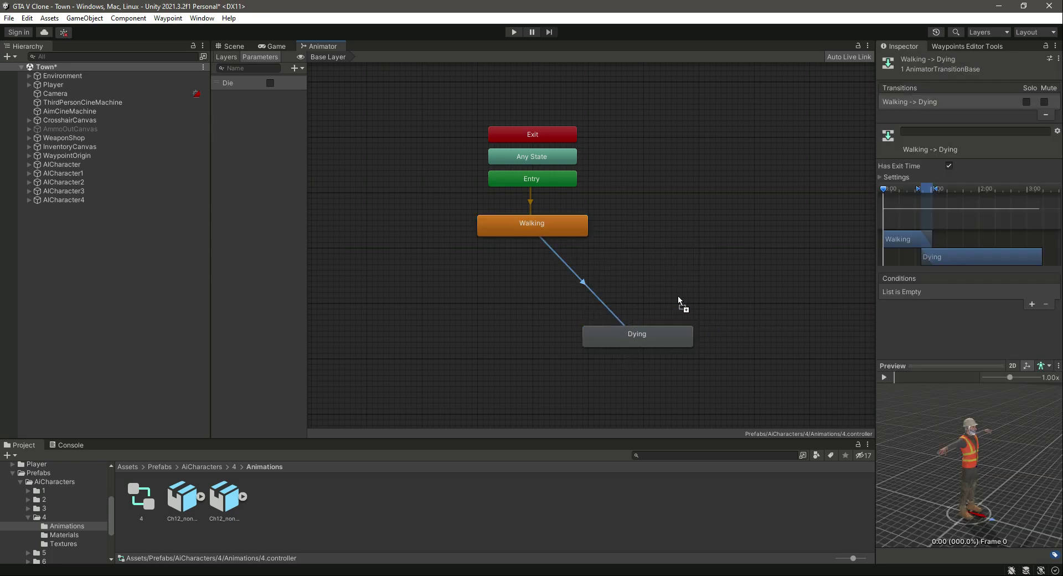
left_click(949, 166)
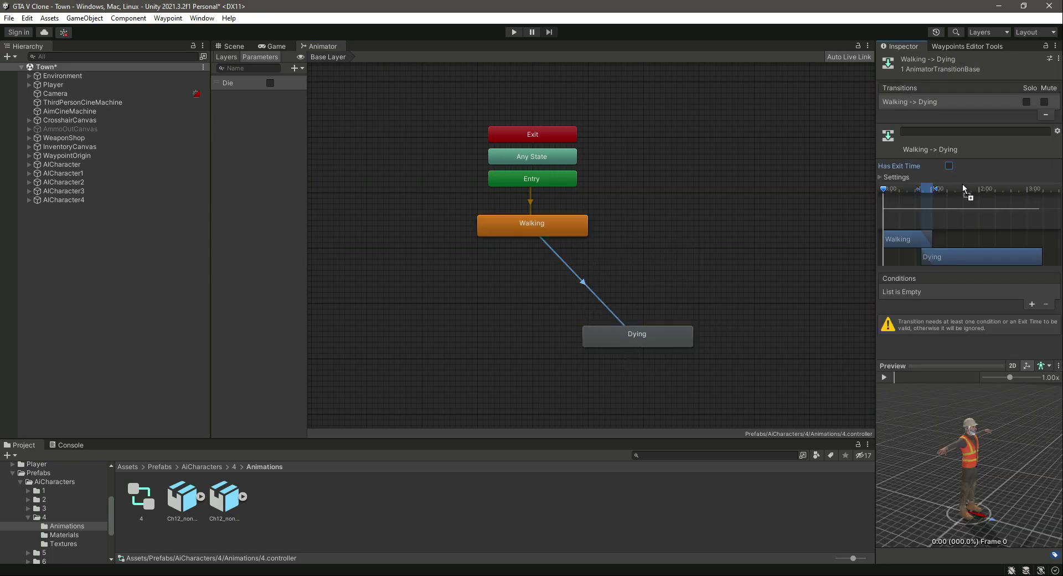
left_click(1032, 305)
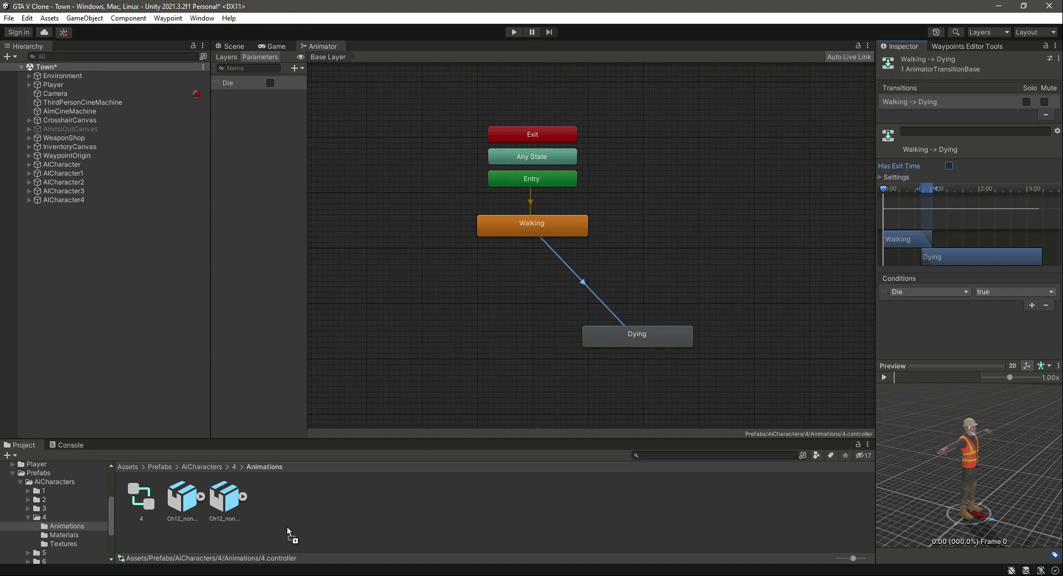
key("ctrl+s")
- Move the controller copy in folder 5 into that character's Animations folder and rename it 5
left_click(31, 518)
left_click(28, 517)
left_click(39, 526)
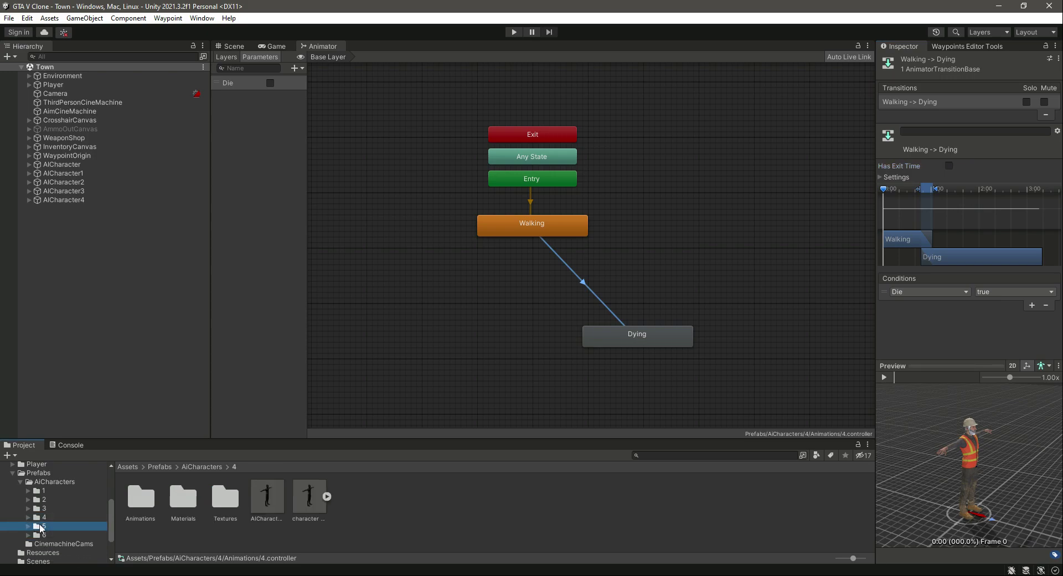
left_click_drag(267, 501, 140, 506)
double_click(140, 501)
right_click(143, 501)
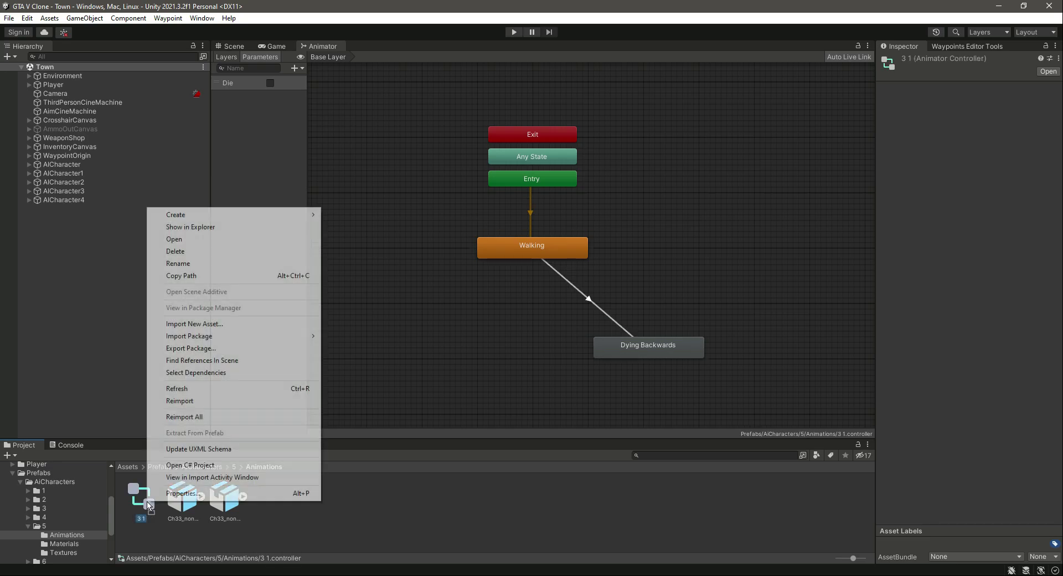
left_click(204, 265)
type("5")
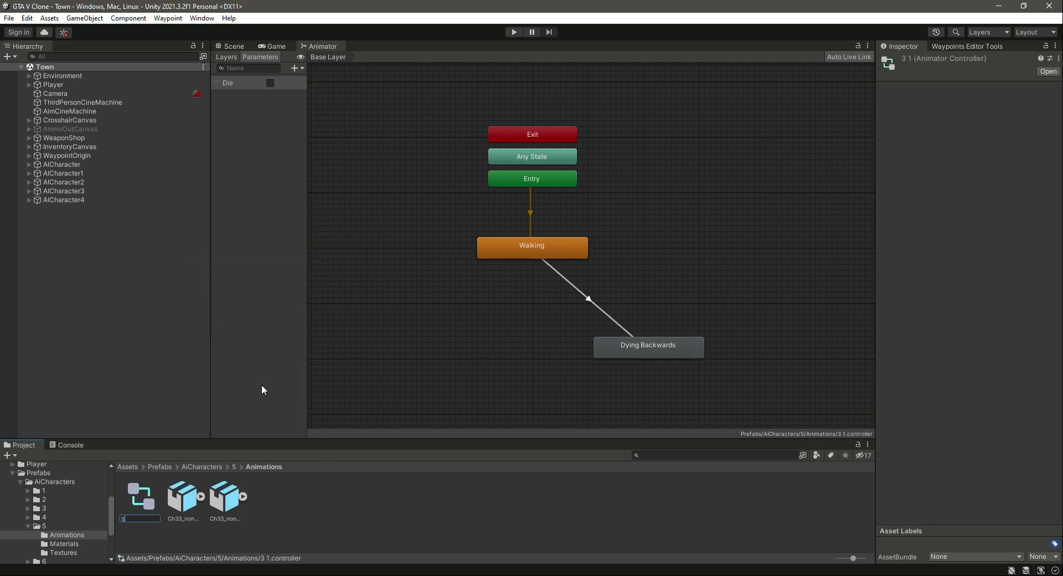
key("Return")
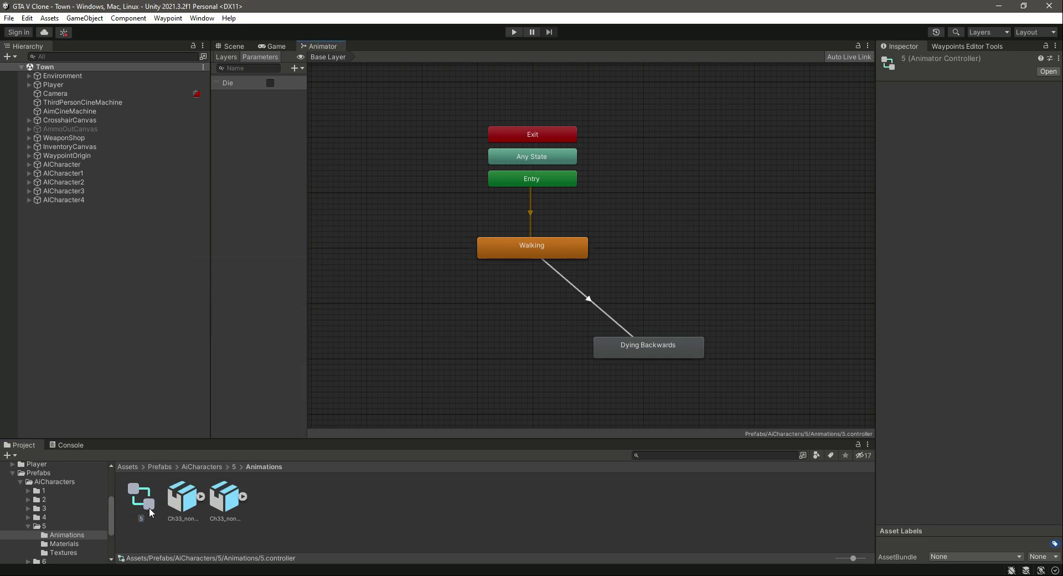
- Replace the copied states in controller 5 with character 5's own Walking and Dying animations
left_click_drag(731, 227, 424, 421)
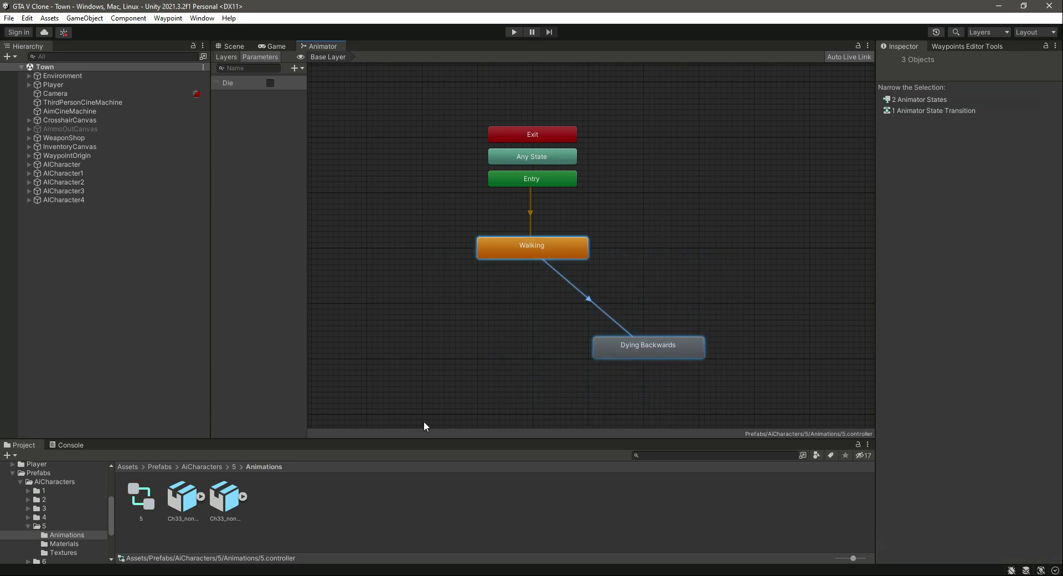
key("Delete")
left_click_drag(224, 497, 531, 254)
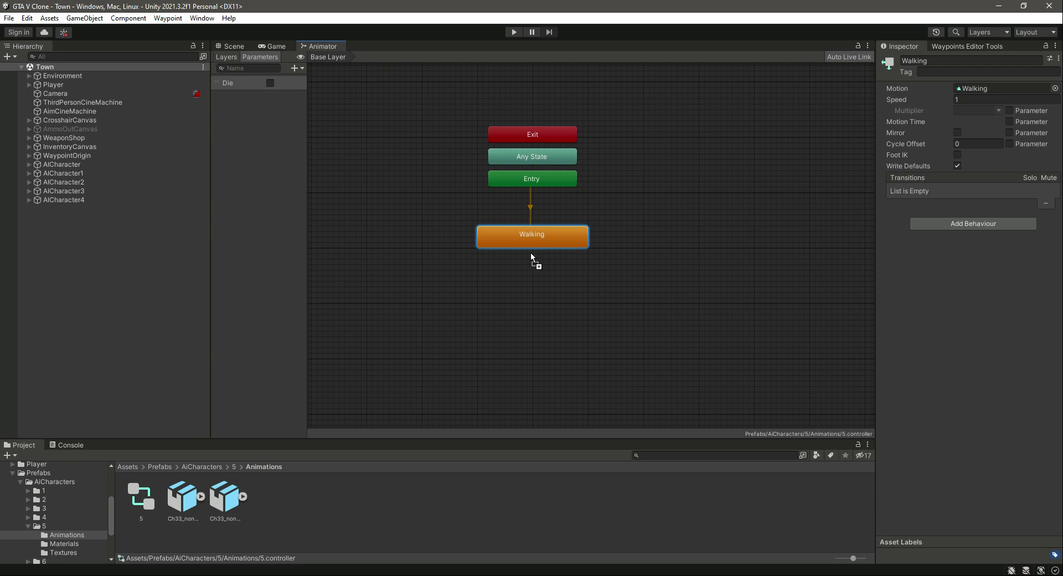
left_click_drag(202, 504, 641, 323)
- Make a transition from Walking to Dying in controller 5 with Has Exit Time off and the condition Die set to true
right_click(570, 238)
left_click(598, 244)
left_click(646, 331)
left_click(949, 166)
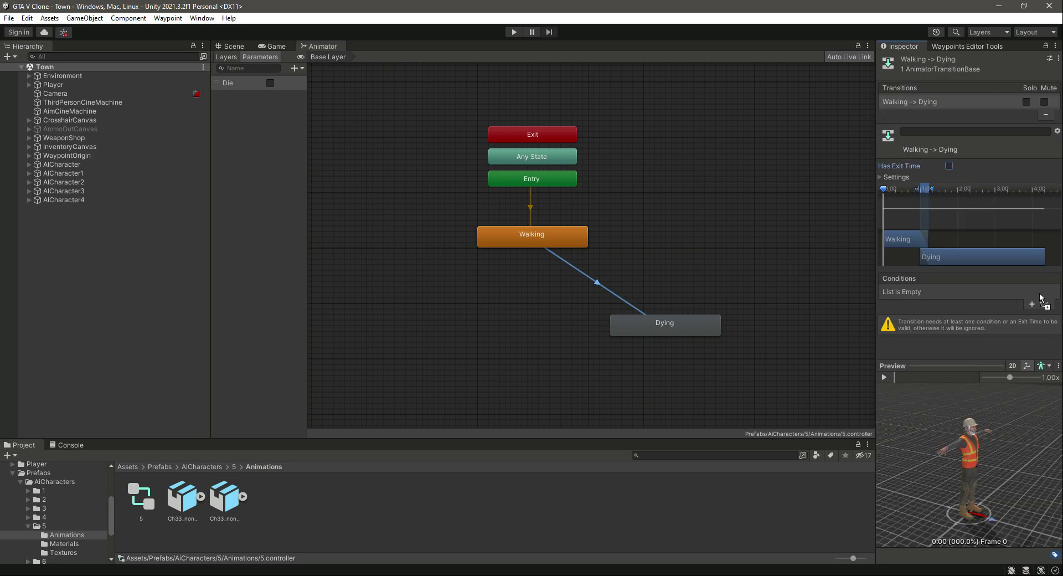
left_click(1029, 307)
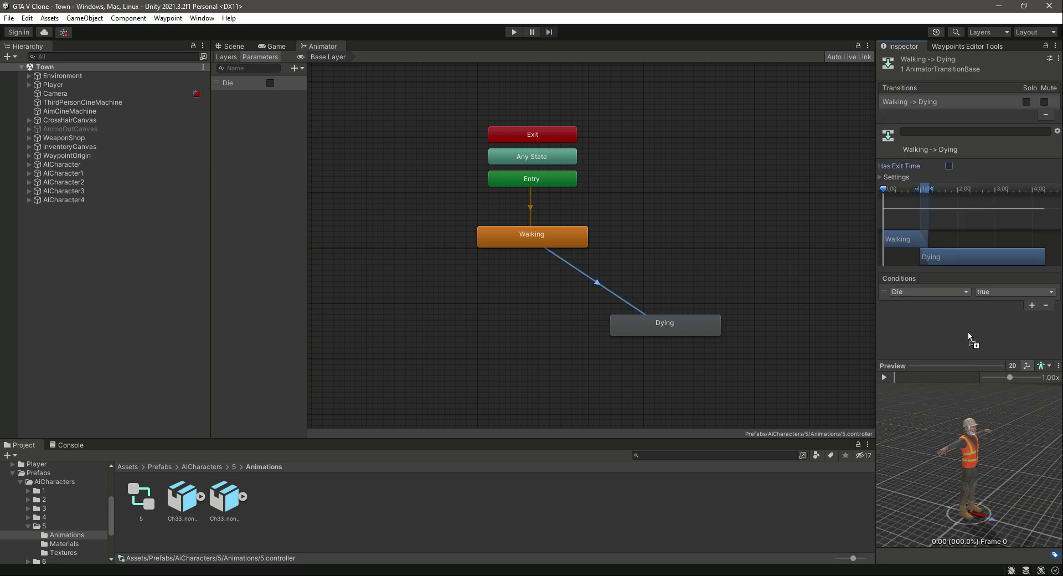
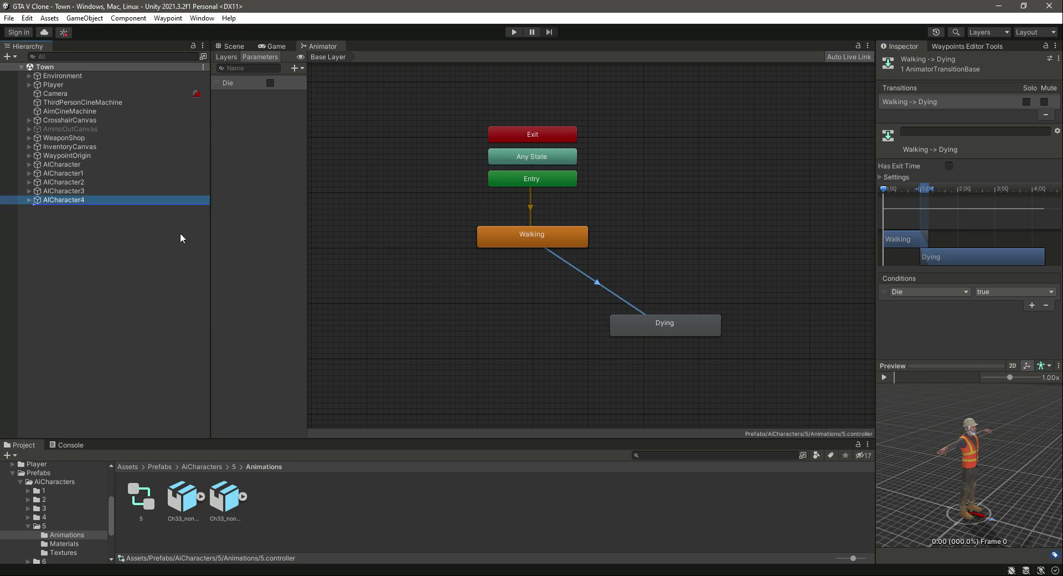
- Preview the Walking to Dying transition in controller 5 by playing and scrubbing its animation
left_click(888, 378)
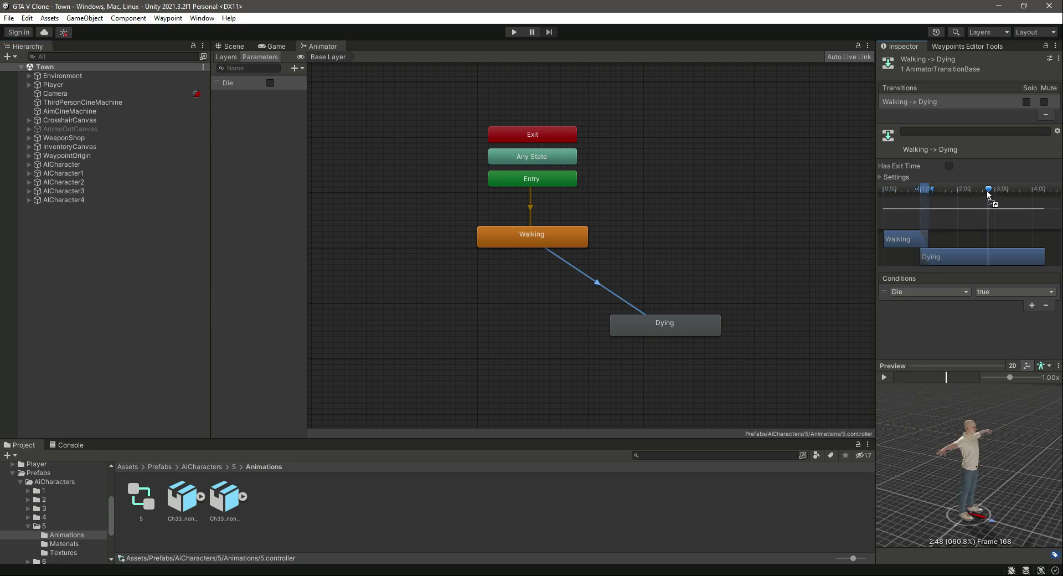
left_click_drag(989, 191, 883, 202)
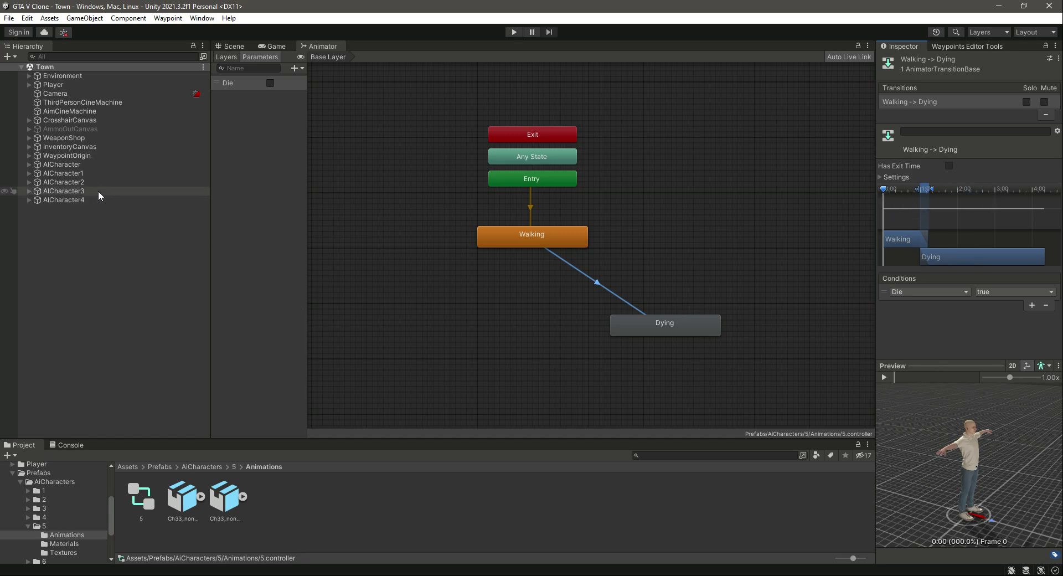
left_click_drag(98, 190, 926, 467)
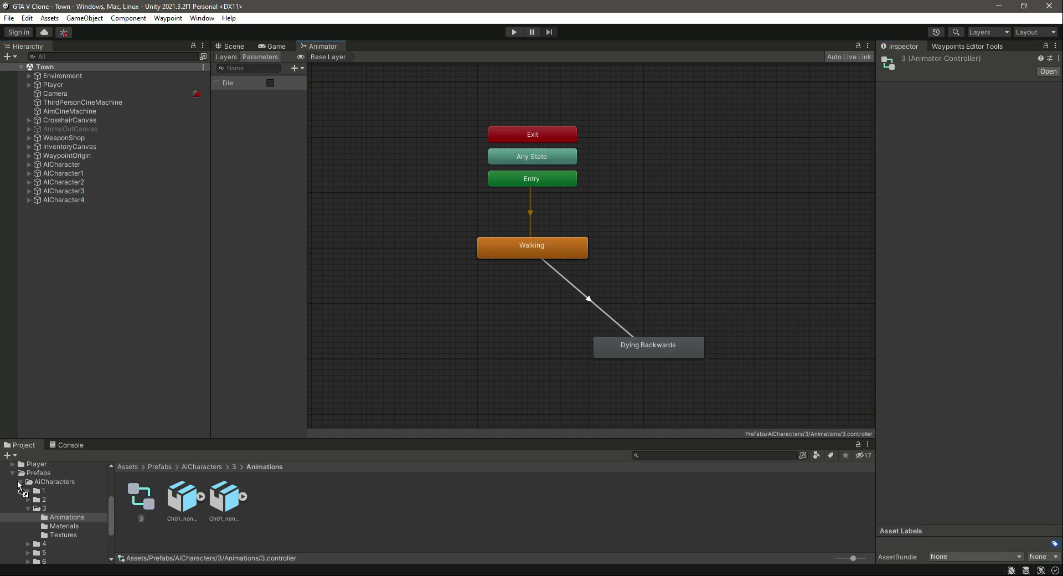
- Play-test the Town scene, running past the AI characters on the street, and stop play mode
left_click(20, 481)
left_click(13, 486)
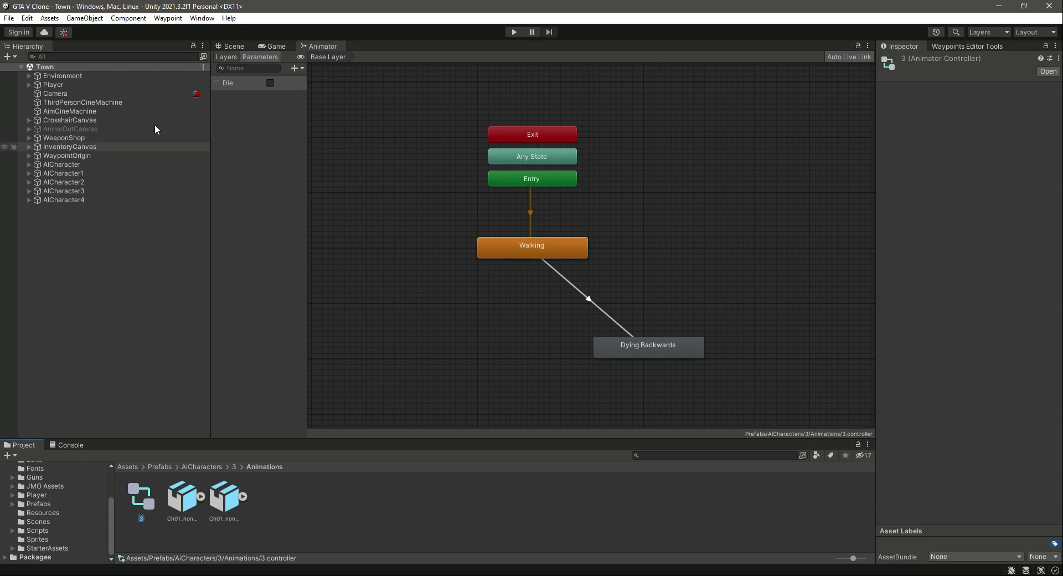
left_click(228, 47)
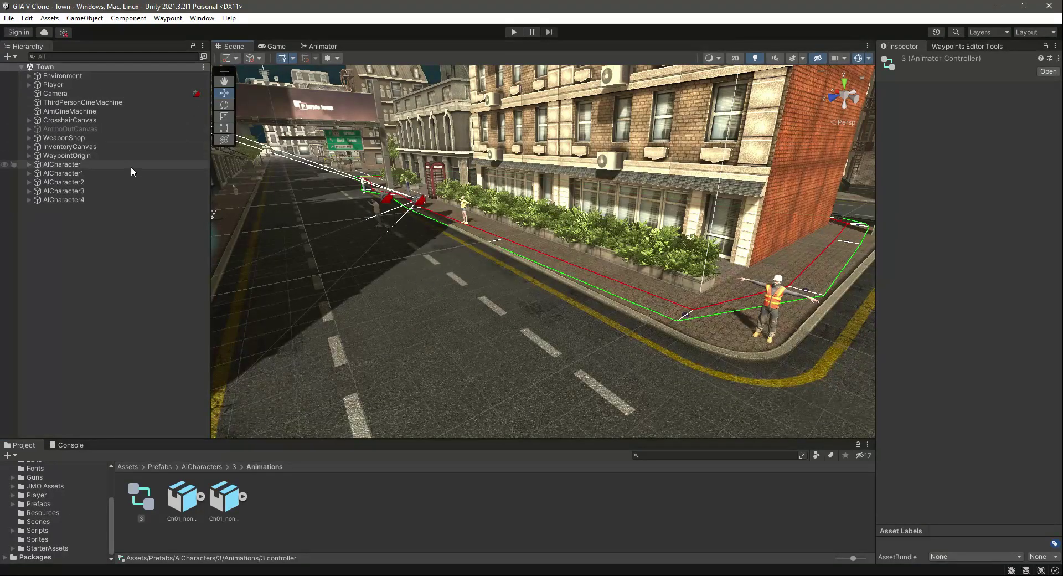
left_click(512, 32)
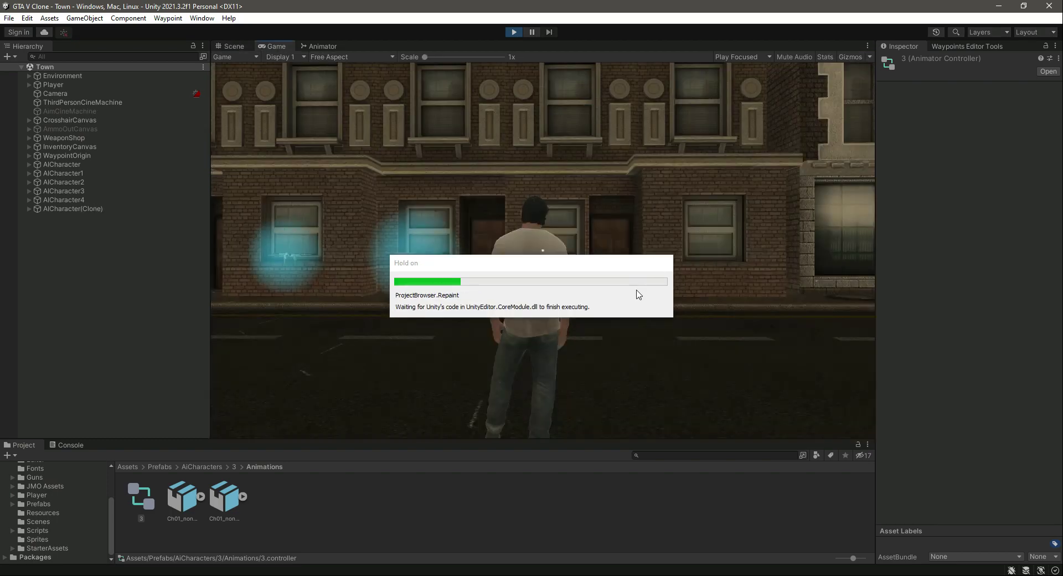
key("w")
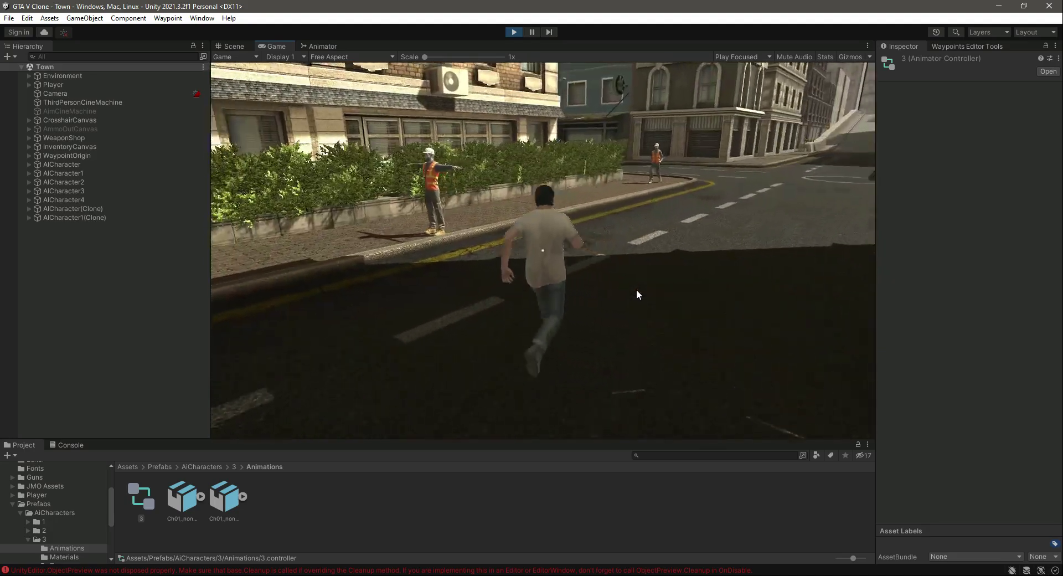
key("w")
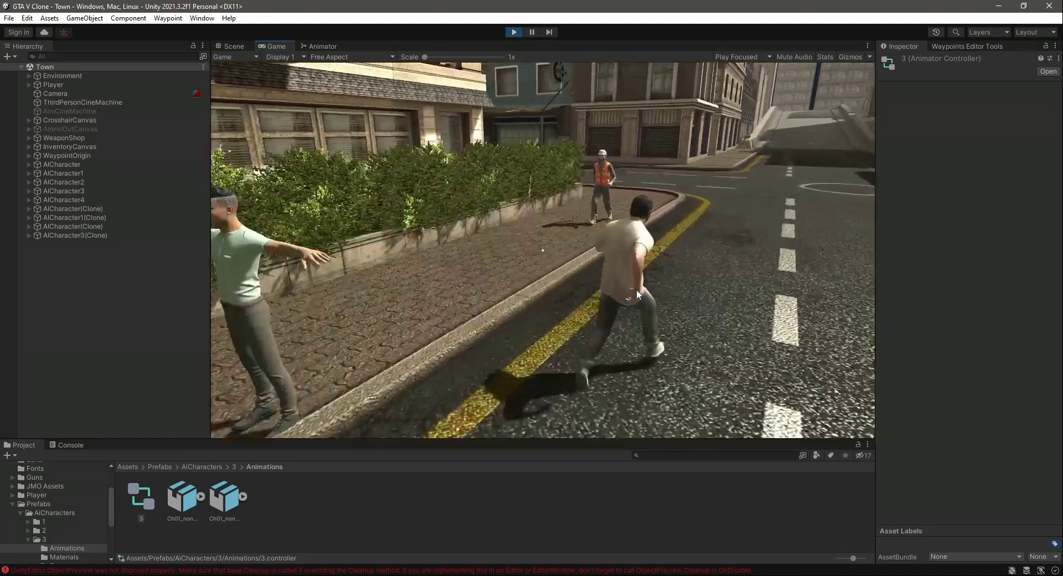
key("w")
key("a")
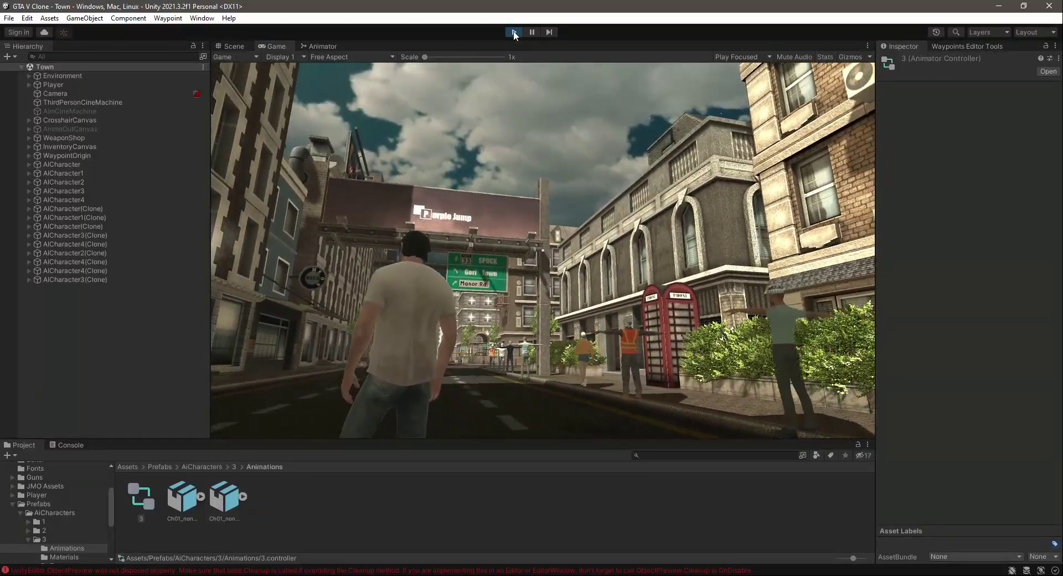
left_click(513, 32)
key("ctrl+p")
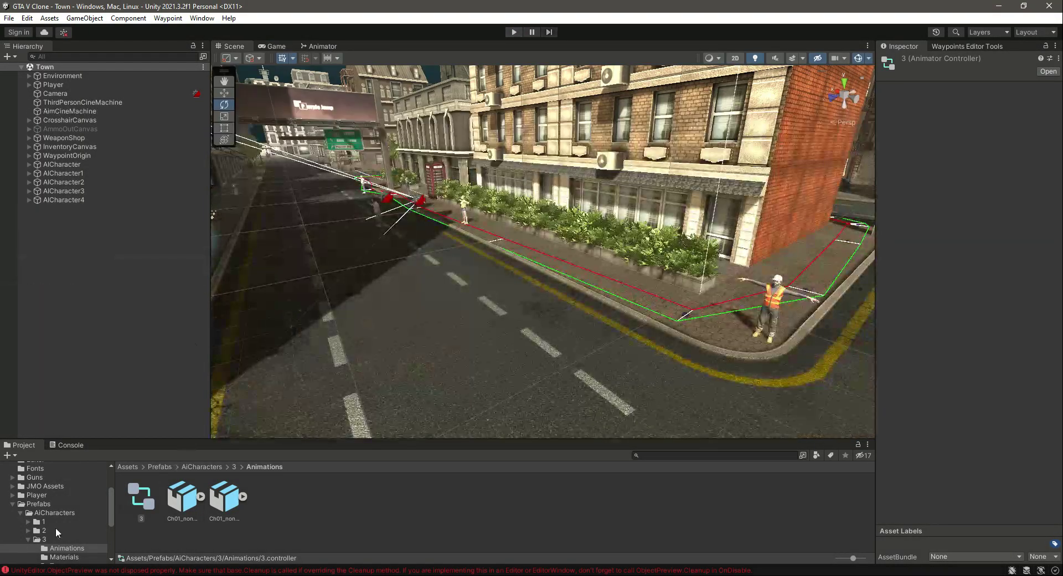
left_click(55, 523)
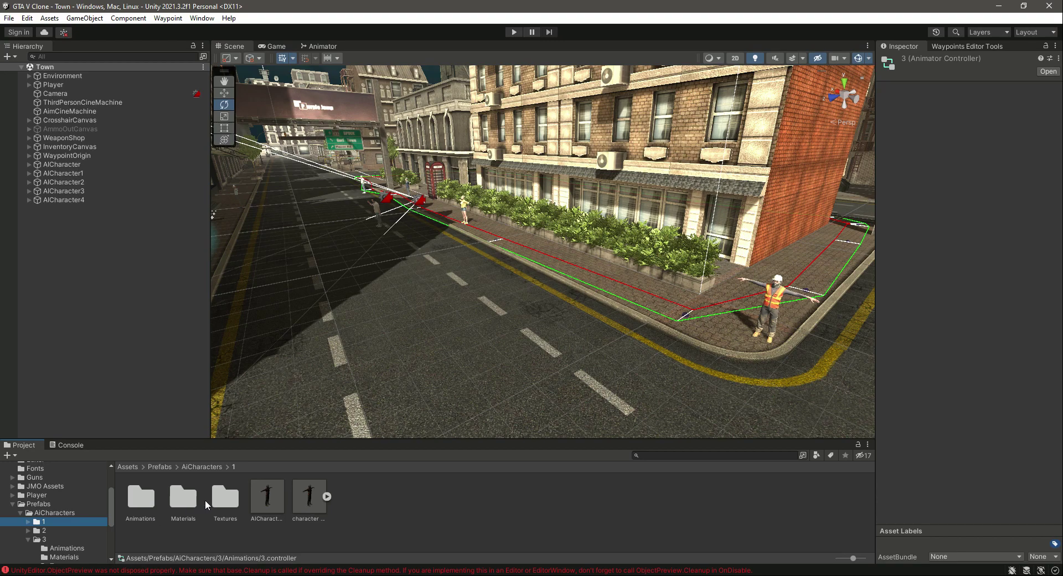
left_click(277, 496)
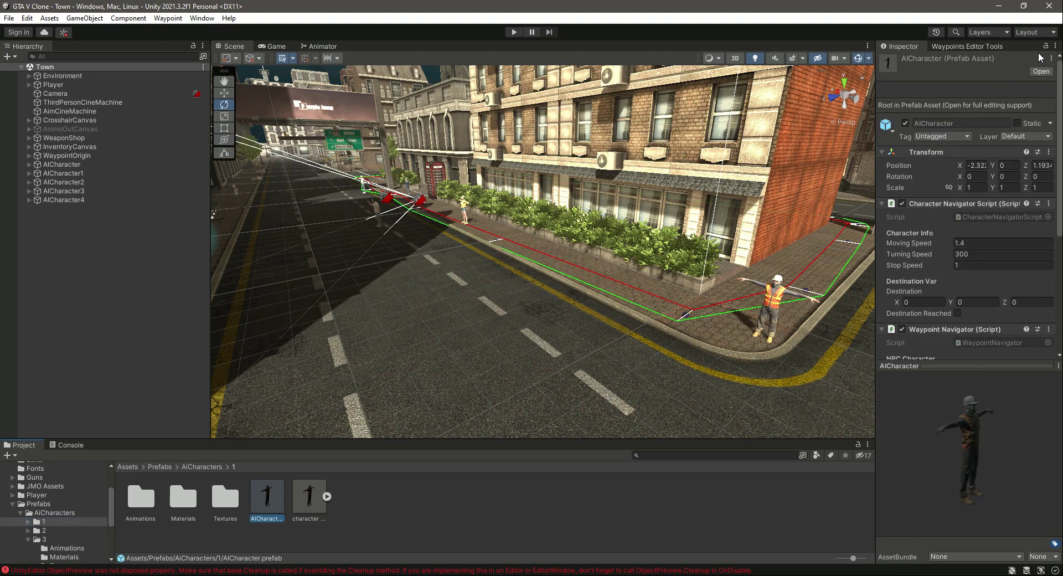
scroll(930, 235, "down", 5)
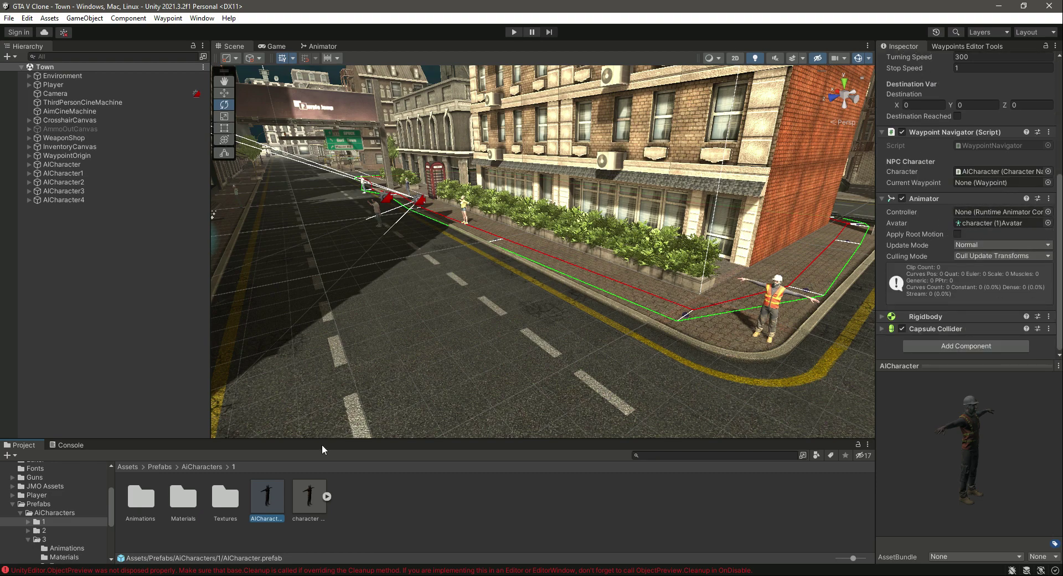
double_click(137, 505)
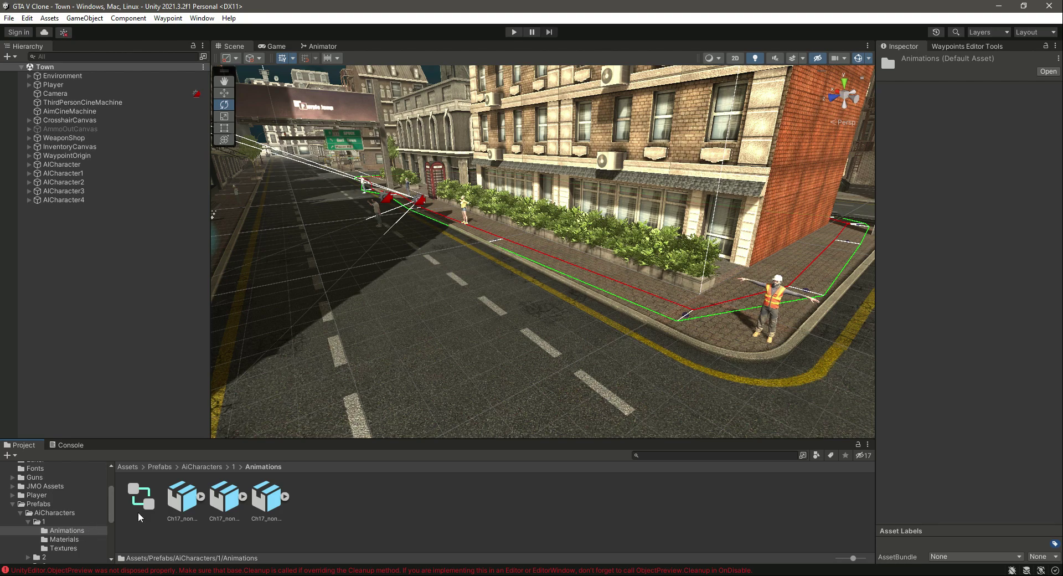
- Assign controller 1 from folder 1's Animations to the Animator of the AICharacter prefab
left_click(82, 521)
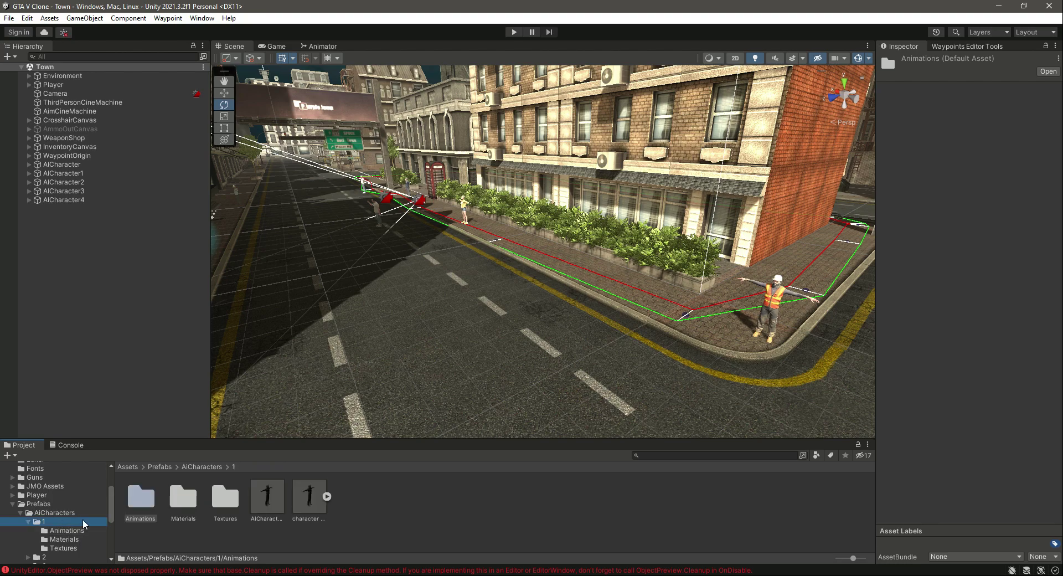
left_click(265, 496)
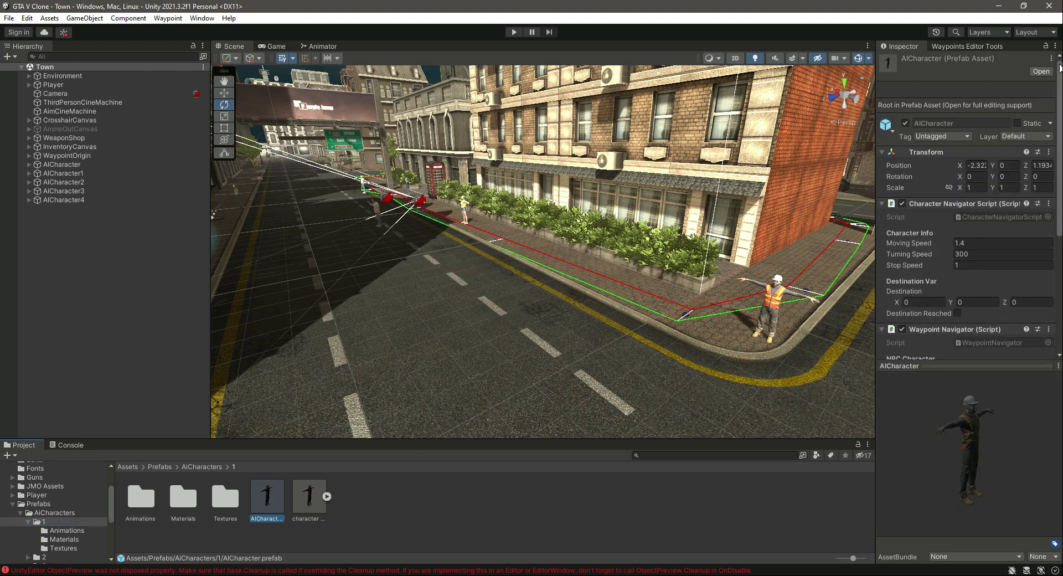
scroll(987, 210, "down", 5)
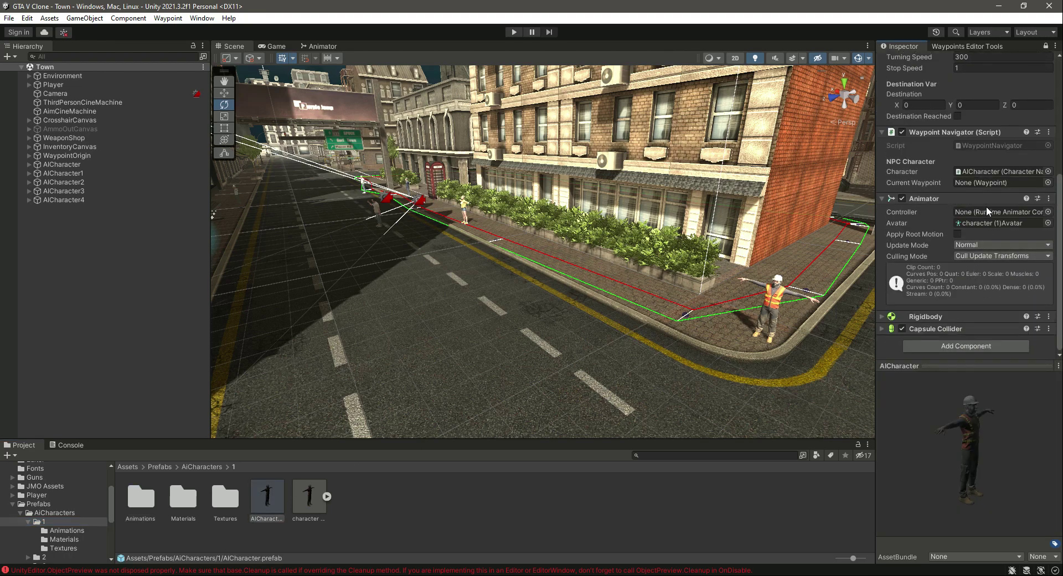
left_click(56, 530)
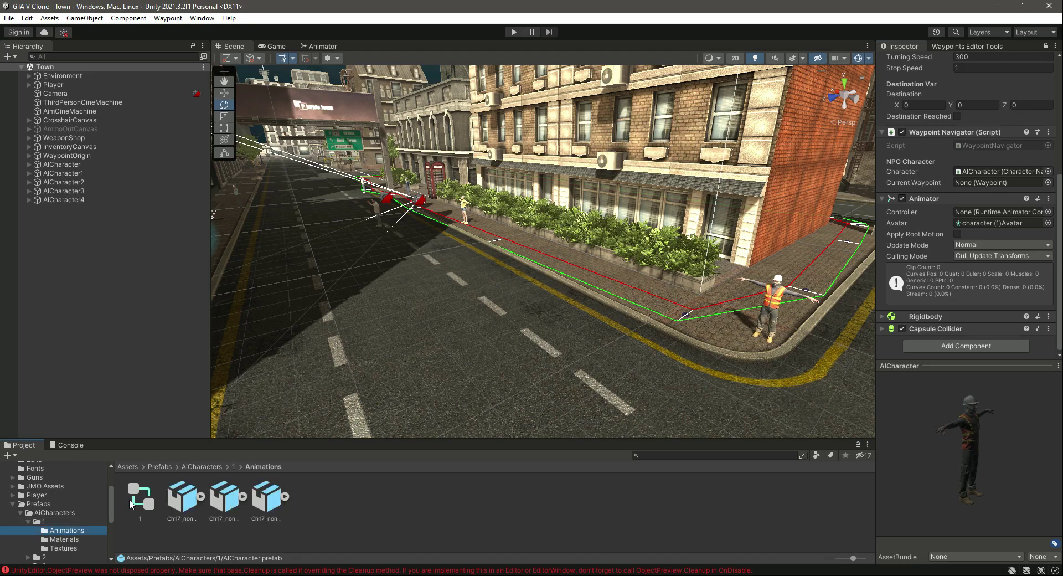
left_click_drag(956, 221, 991, 212)
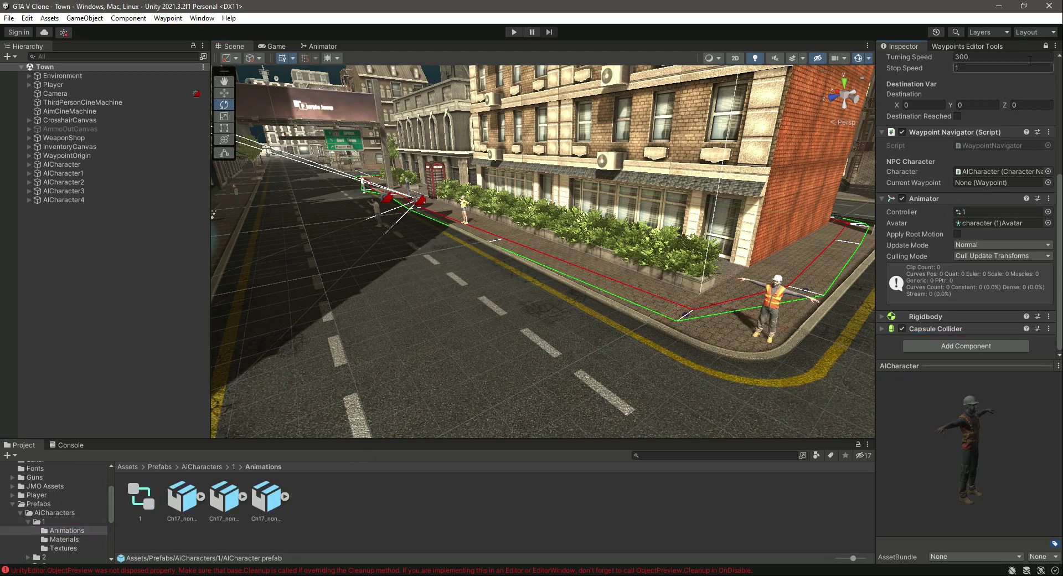
left_click(28, 522)
- Show the contents of character folder 2 and clear the logged errors from the Console
left_click(30, 530)
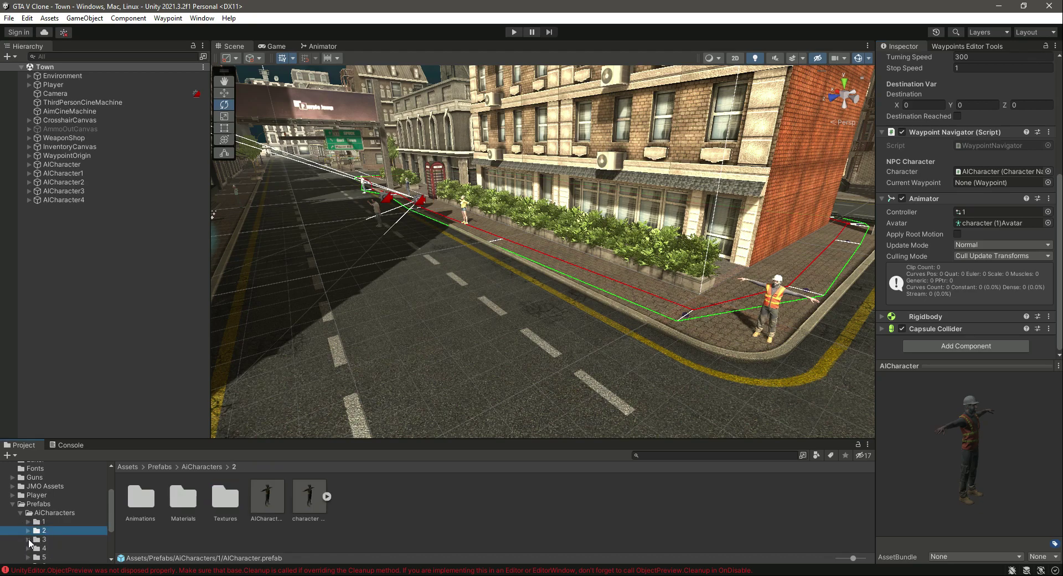
left_click(238, 570)
left_click(12, 455)
left_click(22, 444)
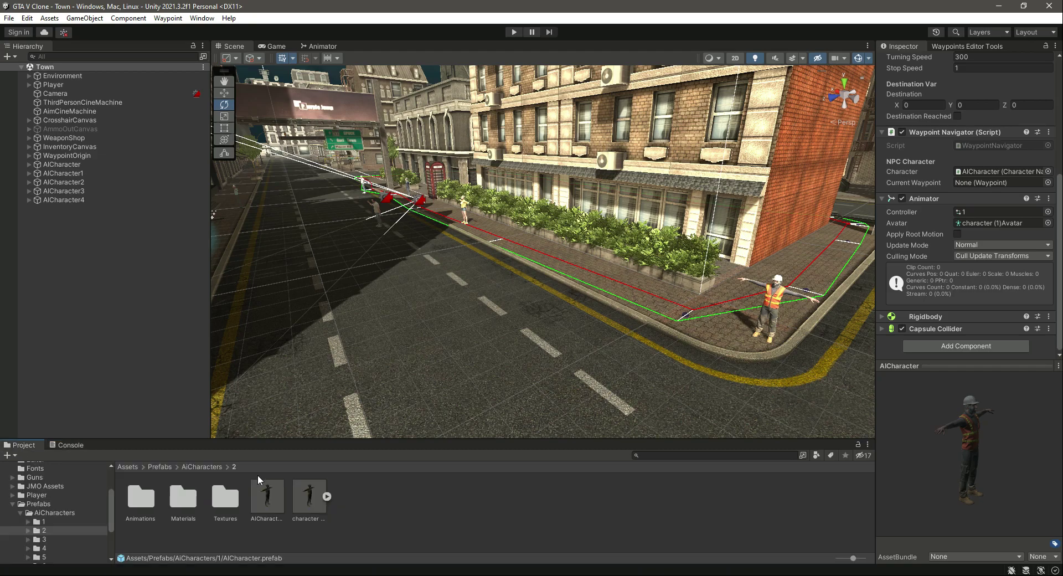
- Assign controller 2 from folder 2's Animations to the Animator of the AICharacter1 prefab
left_click(268, 495)
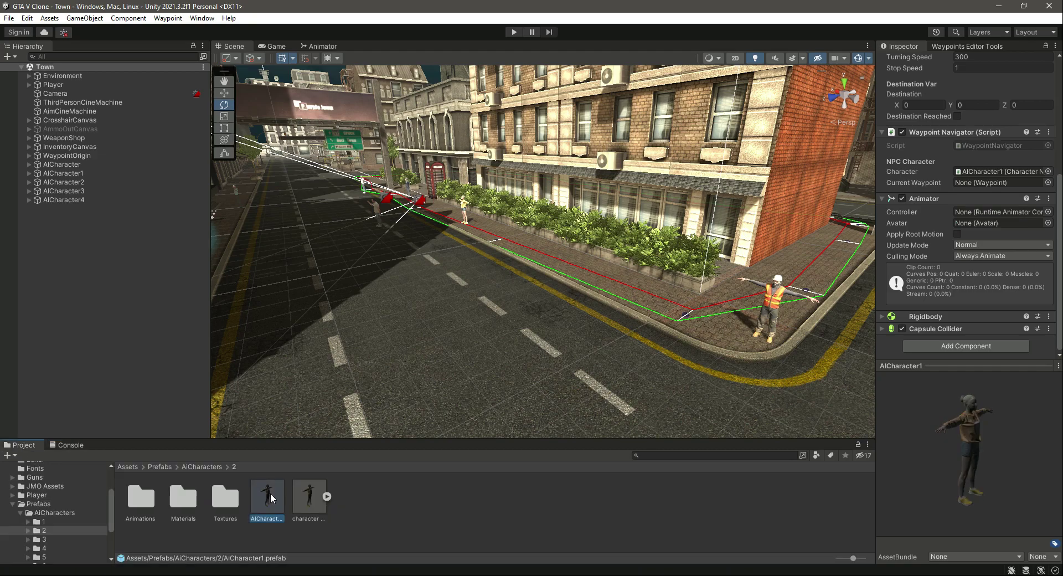
left_click(1046, 45)
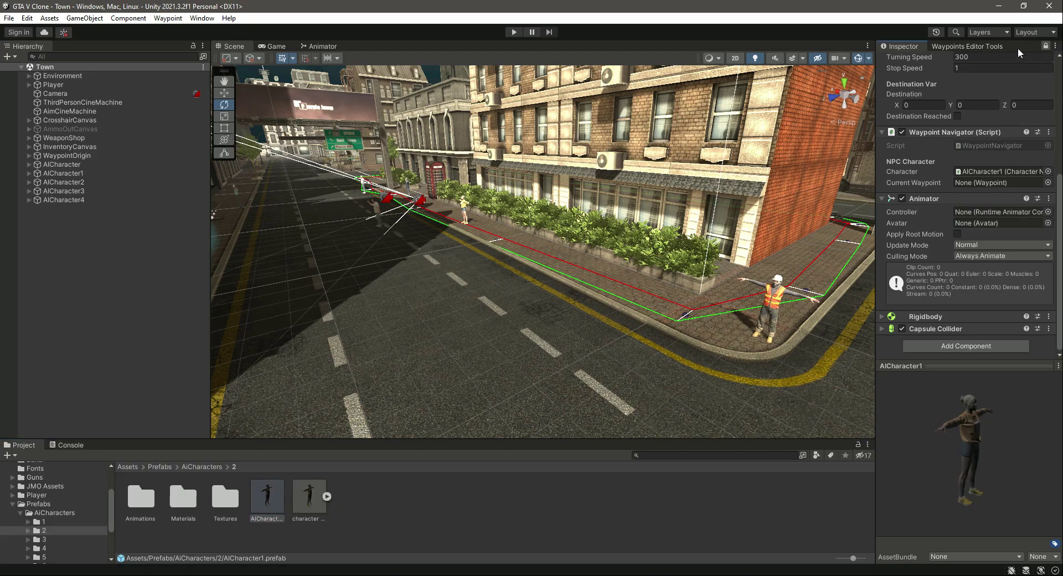
double_click(138, 502)
left_click_drag(139, 501, 986, 215)
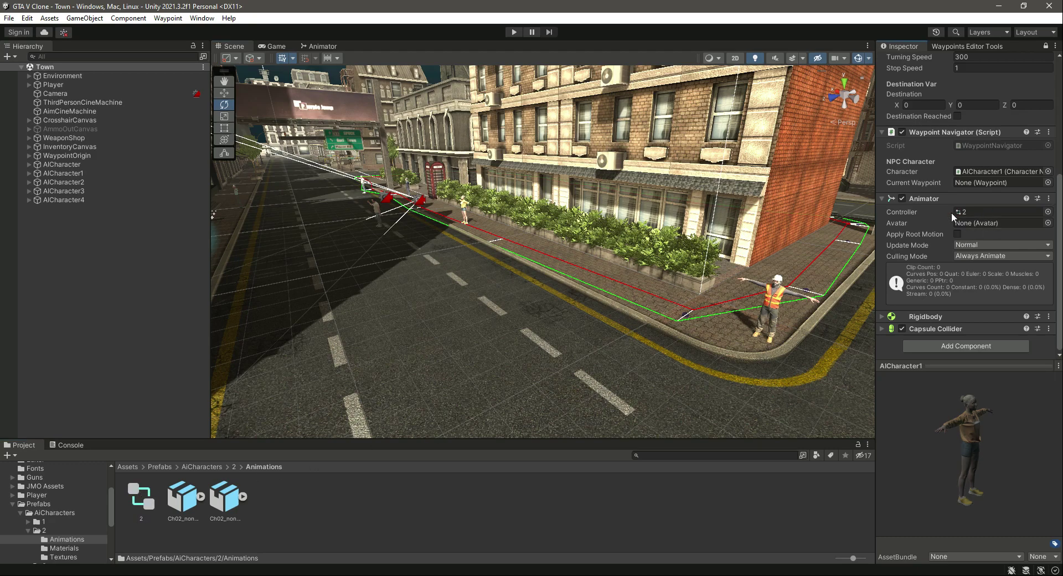
left_click_drag(1059, 211, 1052, 57)
left_click(1046, 46)
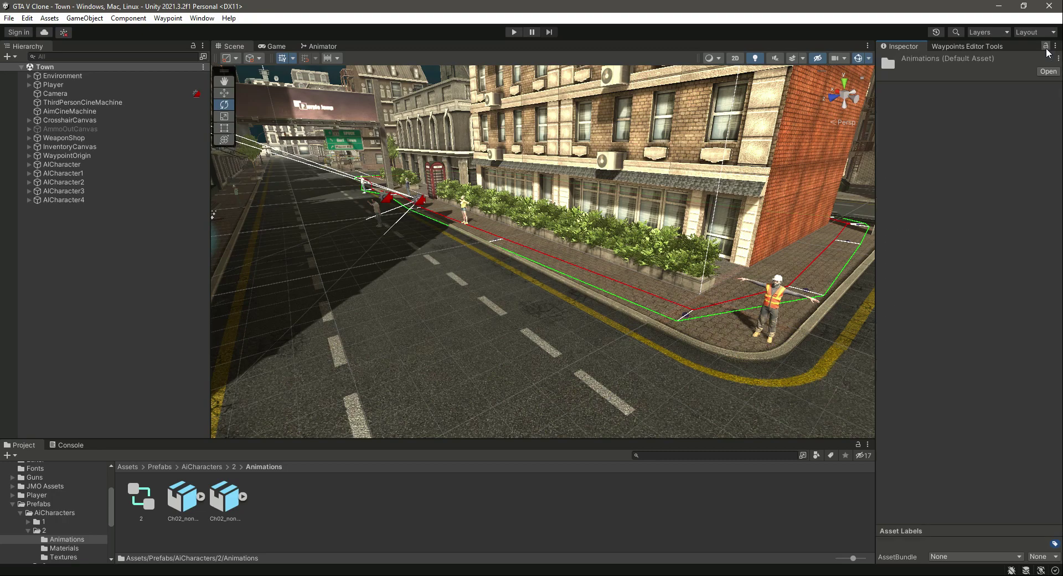
left_click(28, 530)
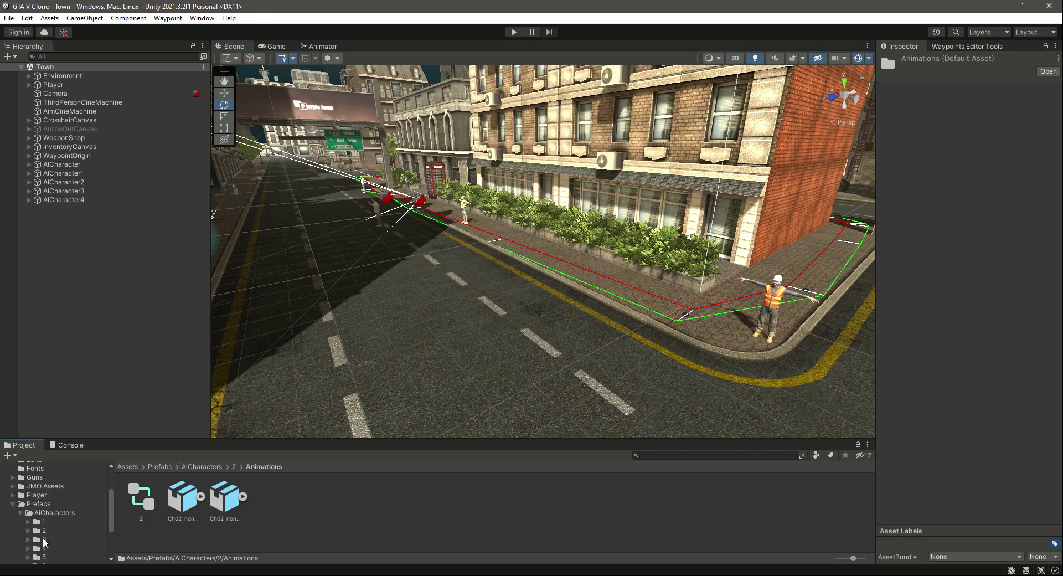
- Assign controller 3 from folder 3's Animations to the Animator of the AICharacter2 prefab
left_click(43, 539)
left_click(271, 496)
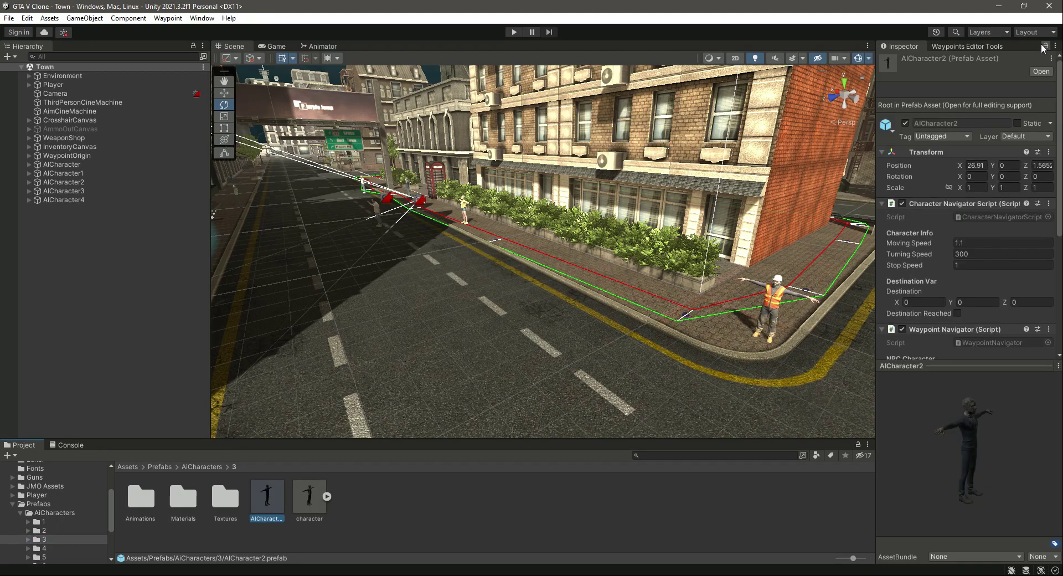
double_click(147, 513)
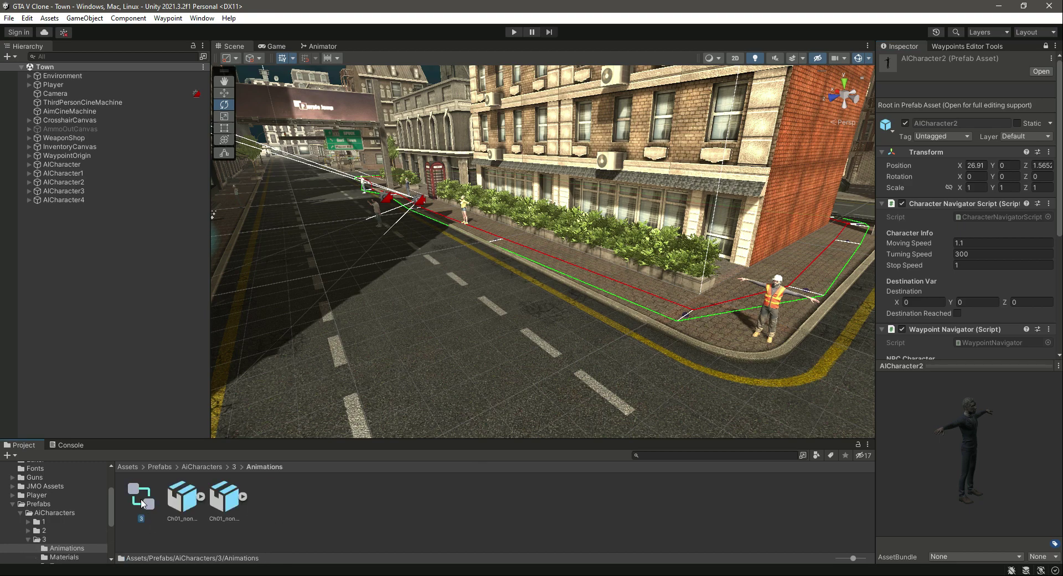
scroll(1003, 253, "down", 5)
left_click_drag(1003, 253, 1005, 235)
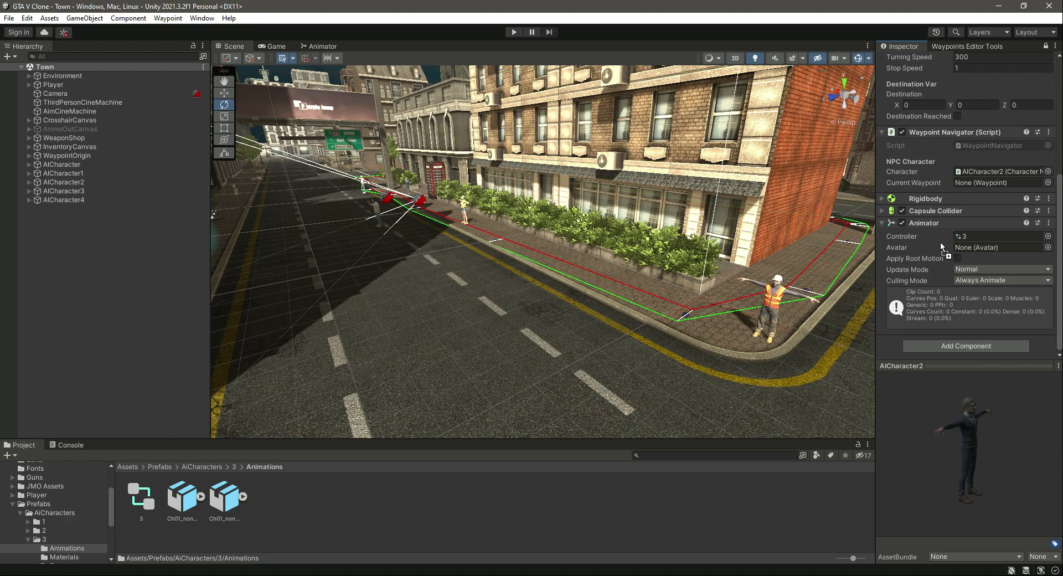
left_click(1045, 47)
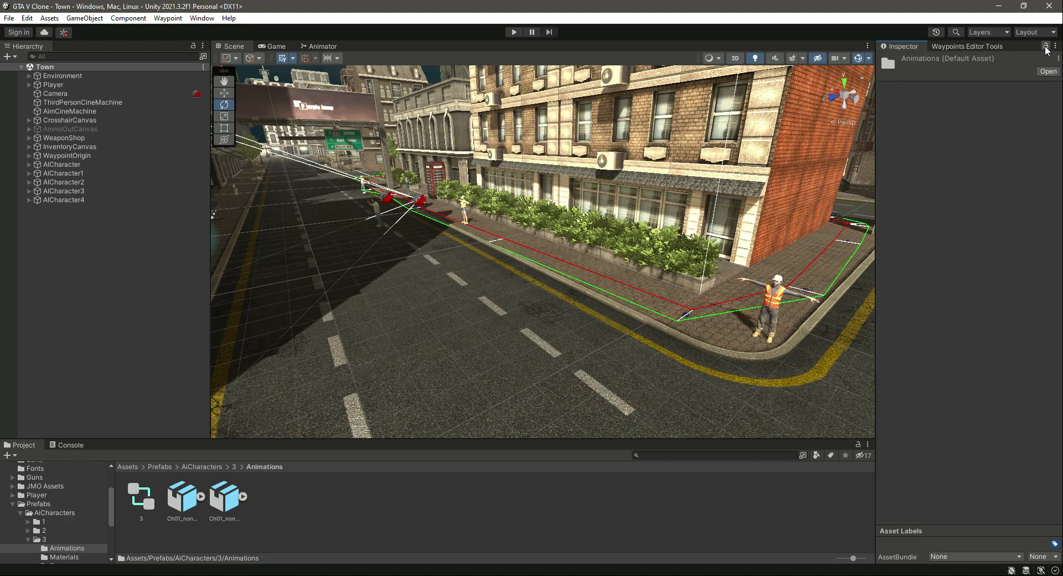
left_click(29, 538)
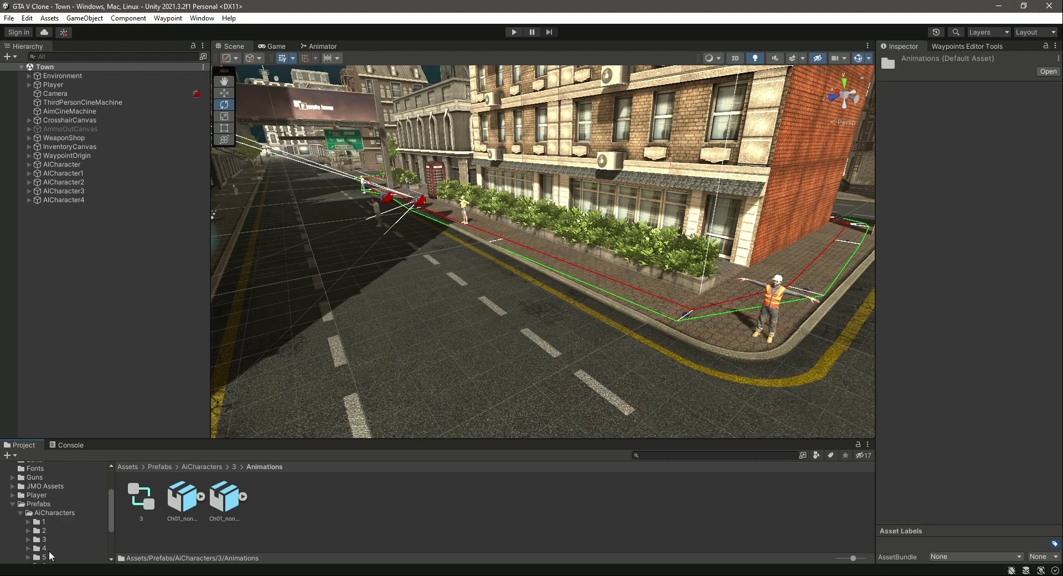
- Assign controller 4 from folder 4's Animations to the Animator of the AICharacter3 prefab
left_click(43, 548)
left_click(274, 503)
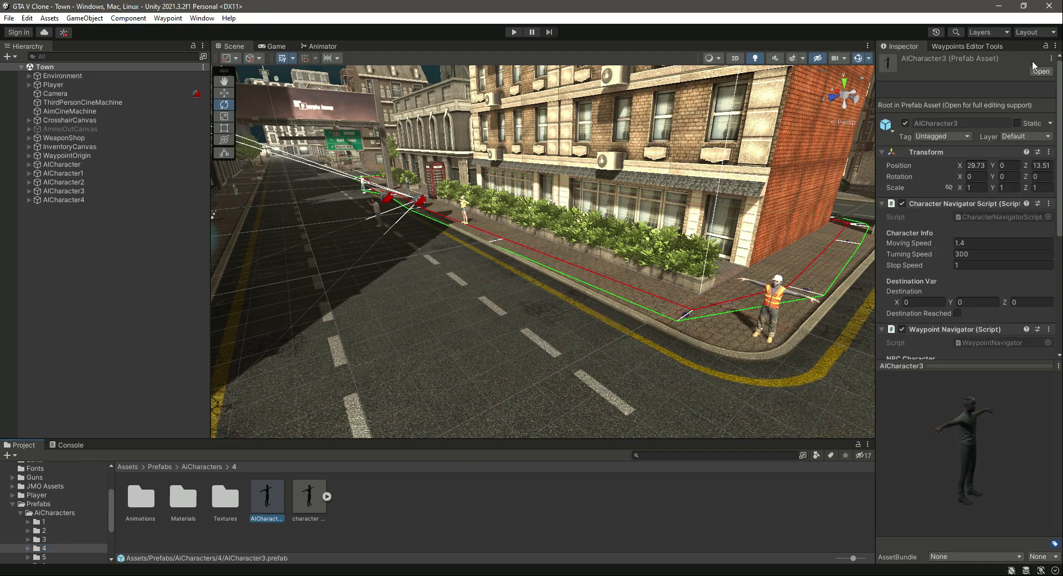
scroll(972, 181, "down", 6)
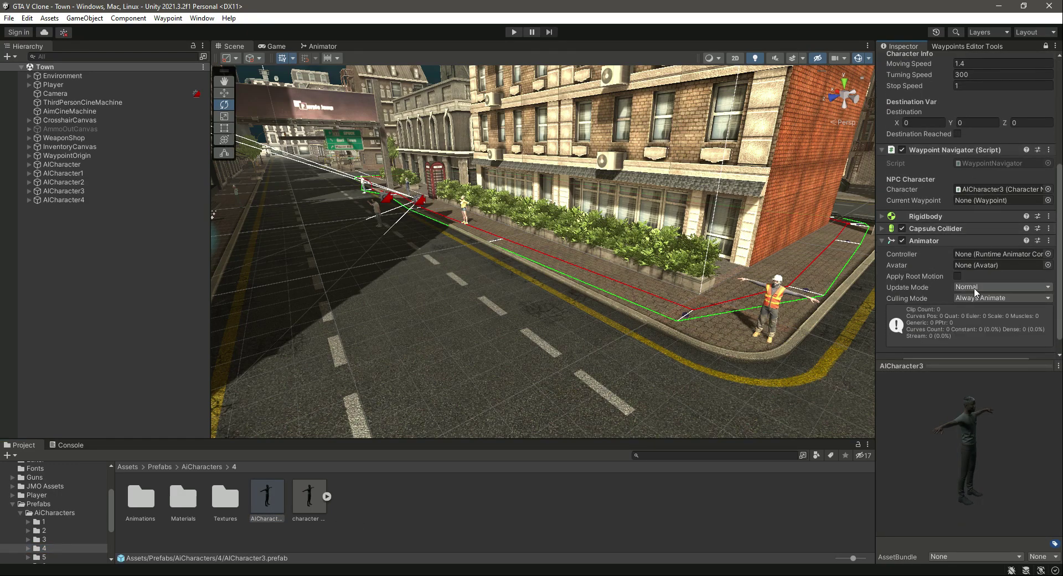
double_click(142, 498)
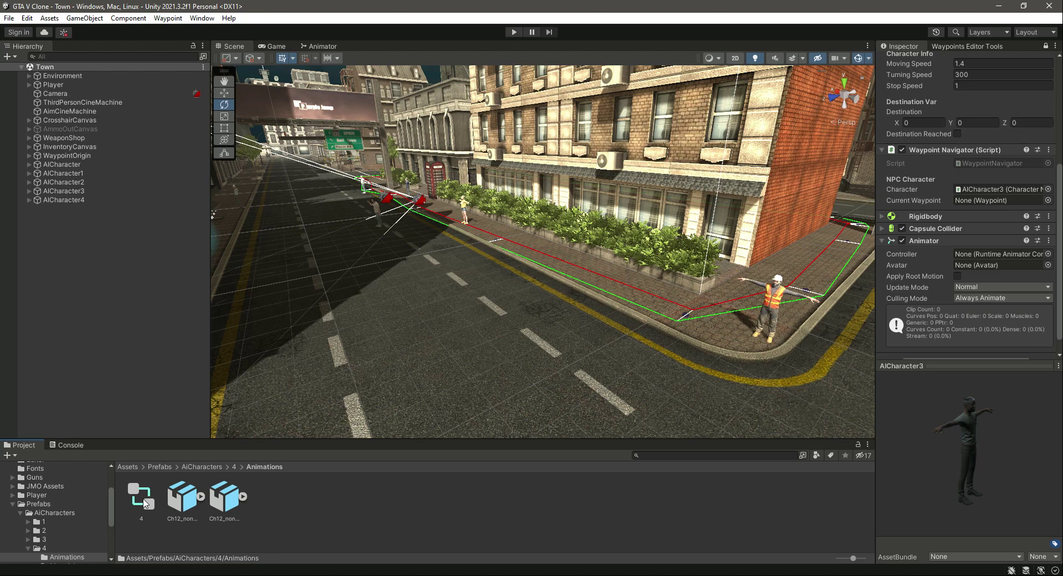
left_click_drag(145, 502, 995, 237)
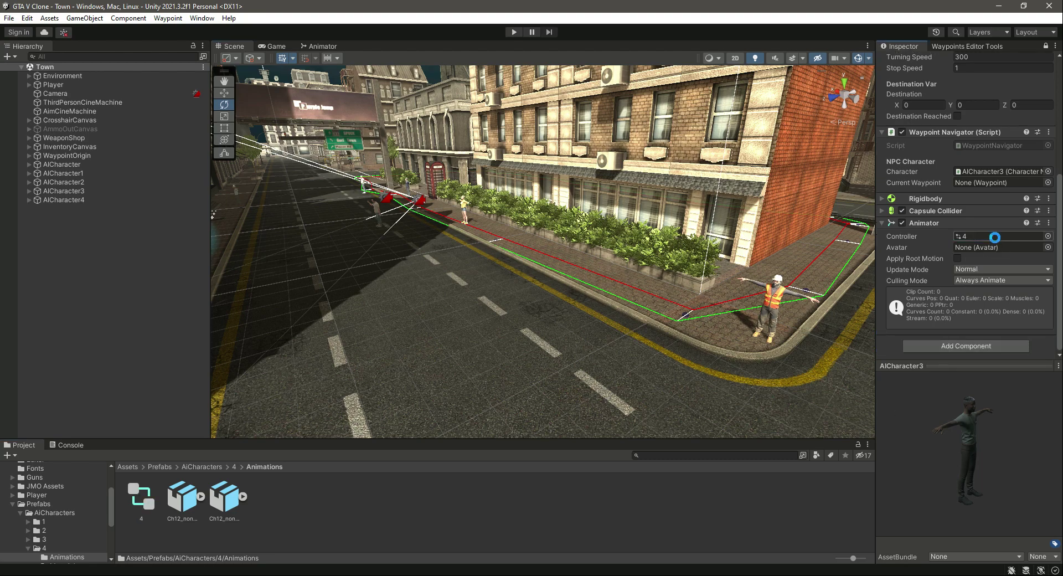
scroll(995, 237, "up", 6)
left_click(1046, 46)
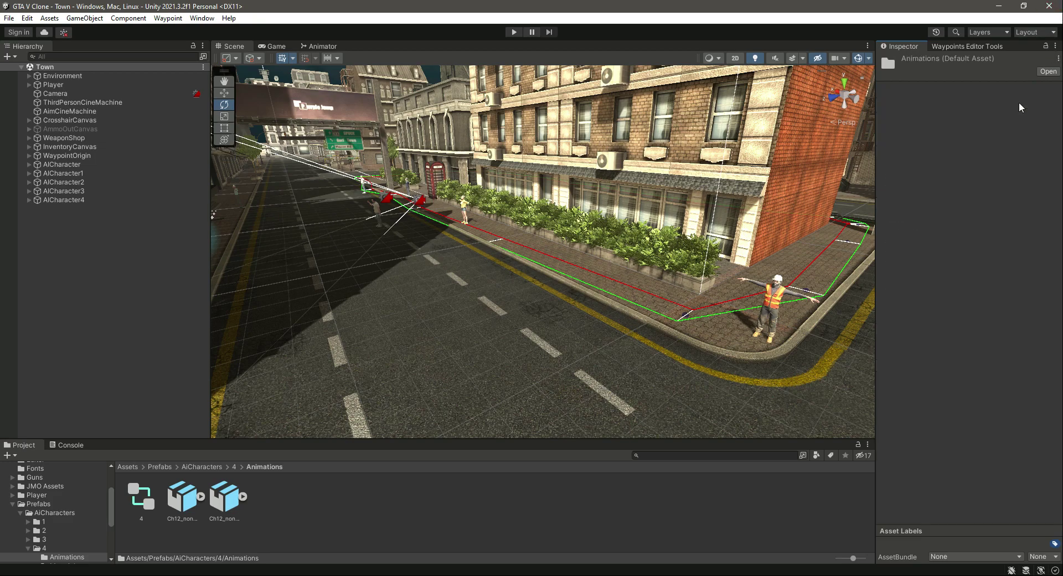
- Assign controller 5 from folder 5's Animations to the Animator of the AICharacter4 prefab
left_click(28, 548)
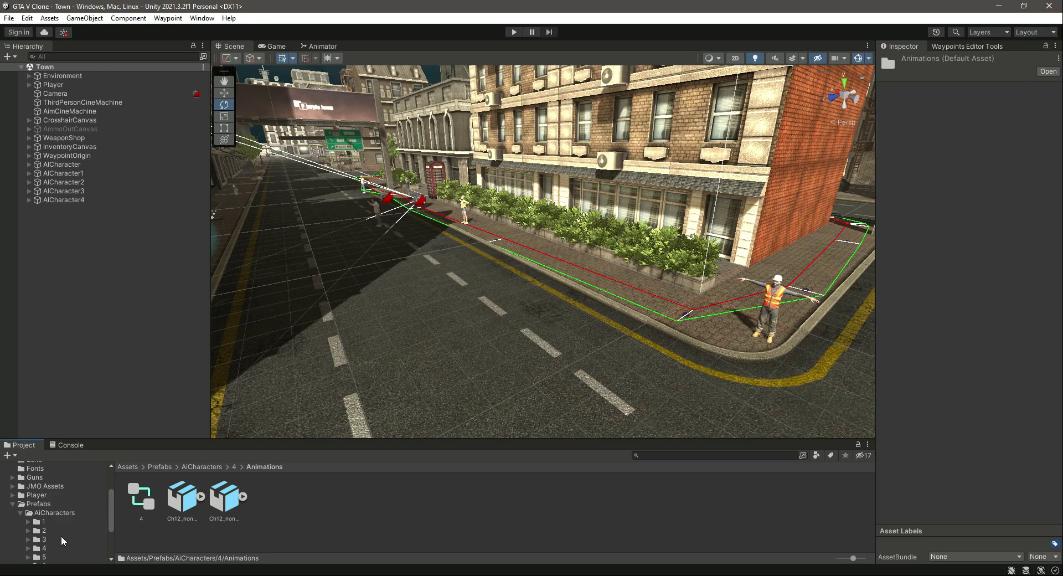
scroll(61, 535, "down", 3)
left_click(48, 490)
left_click(252, 496)
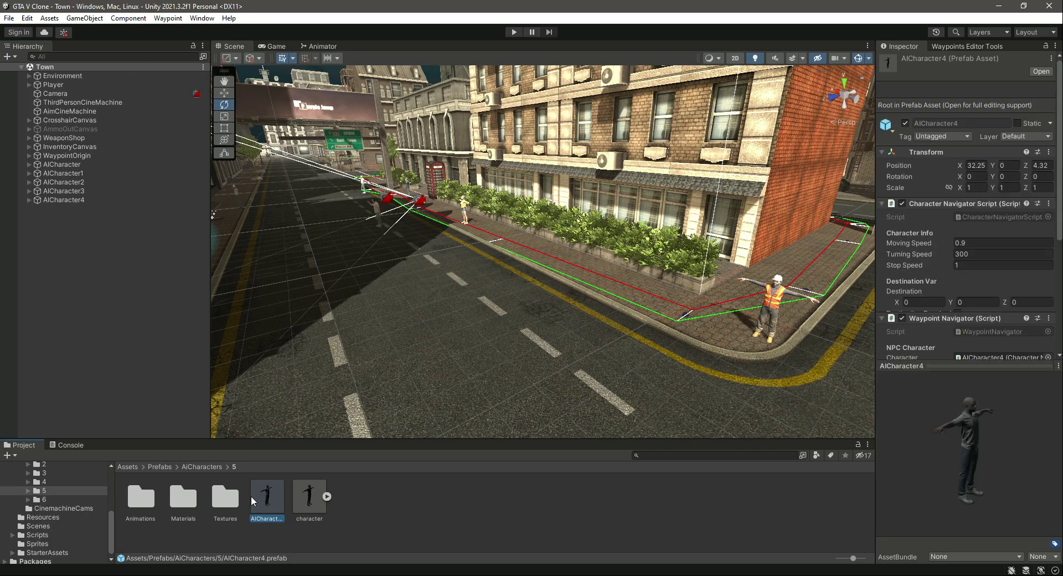
left_click(1046, 46)
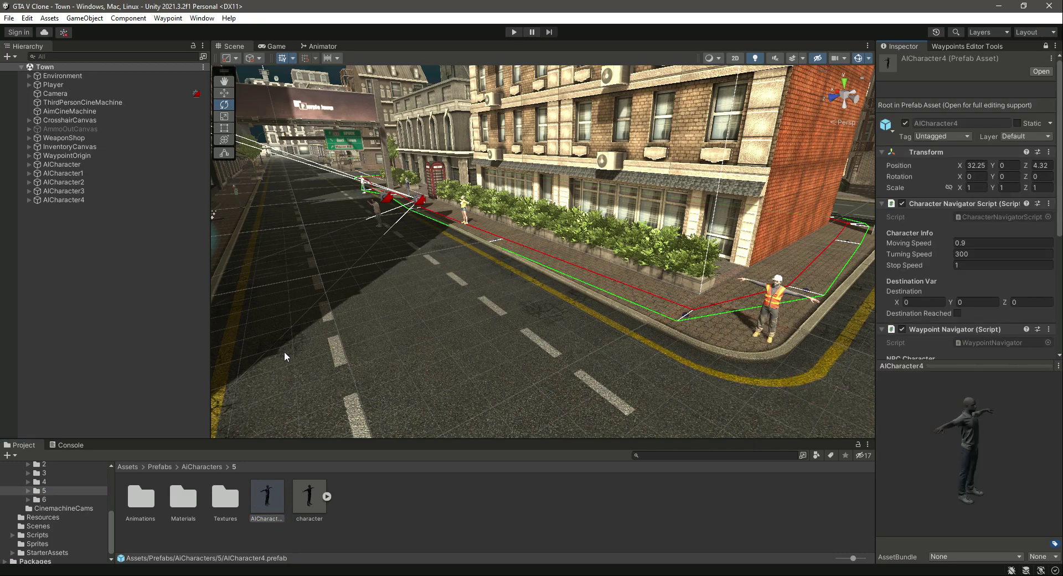
double_click(140, 496)
scroll(993, 238, "down", 5)
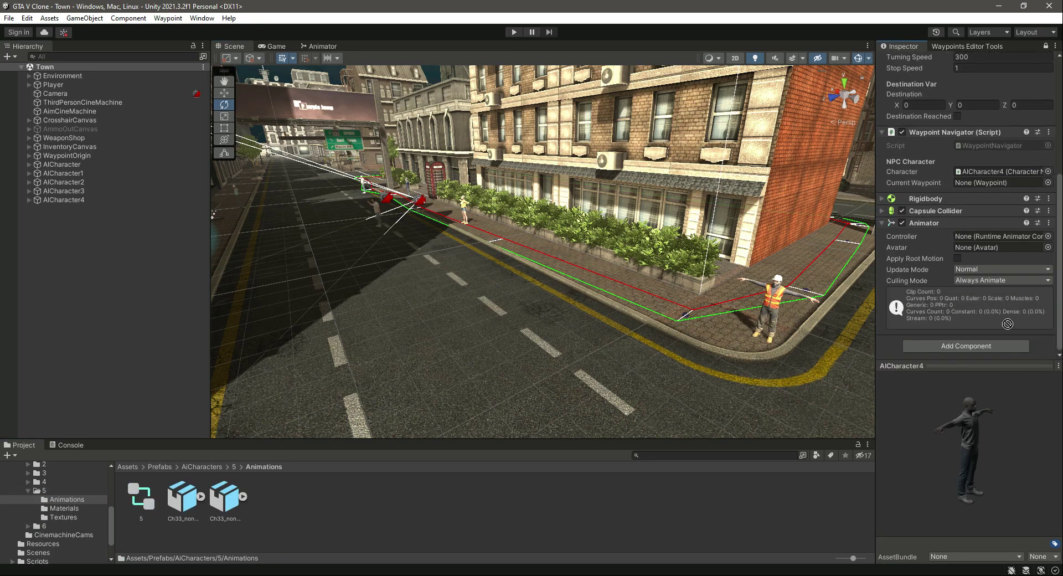
left_click_drag(993, 239, 992, 237)
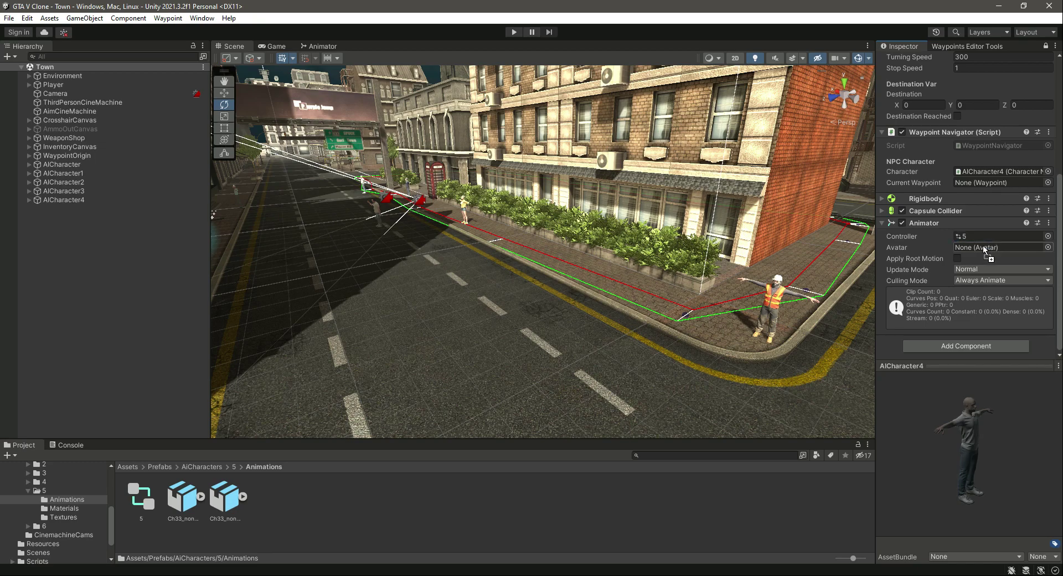
scroll(974, 243, "up", 2)
scroll(972, 244, "up", 3)
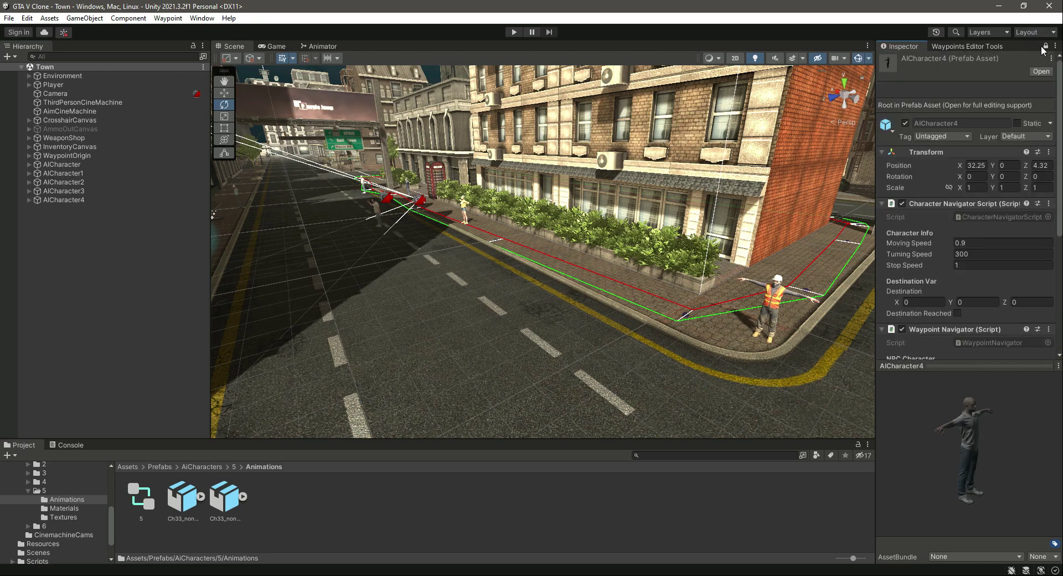
left_click(533, 514)
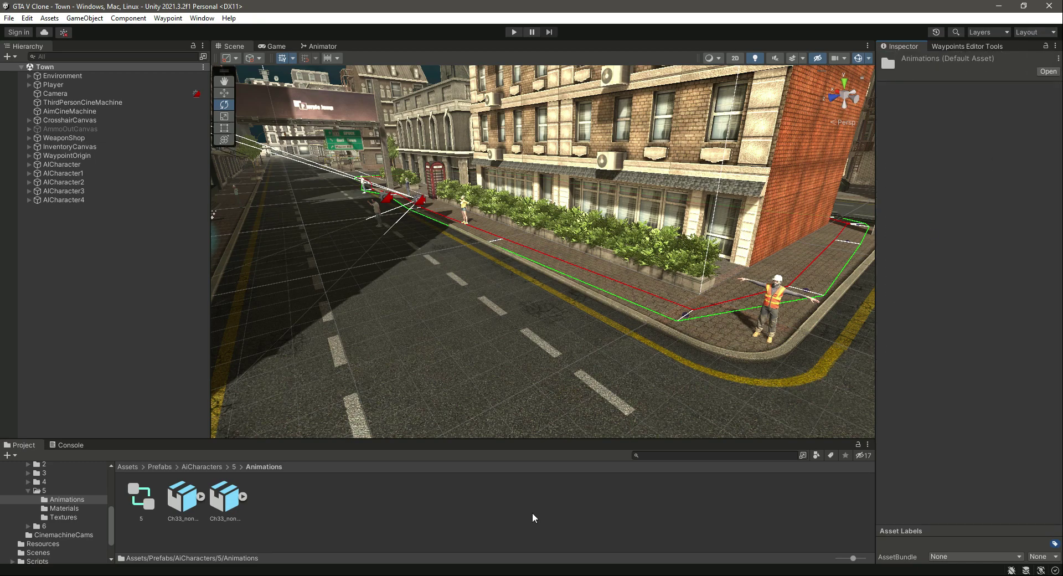
left_click(350, 515)
- Play-test the Town scene, running the player along the streets to check the AI characters' walking animations, and stop the game
left_click(515, 31)
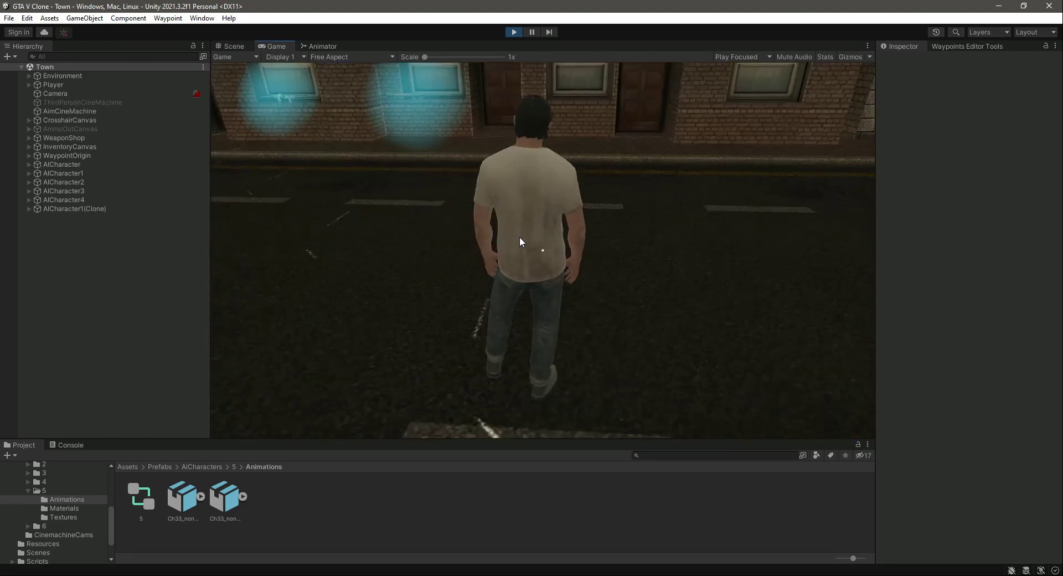
key("w")
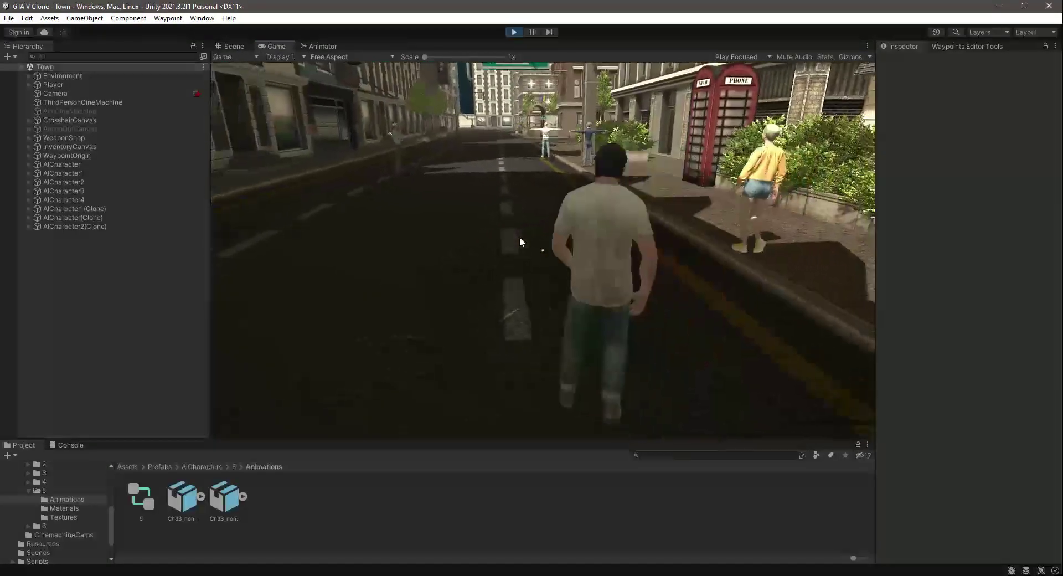
key("w")
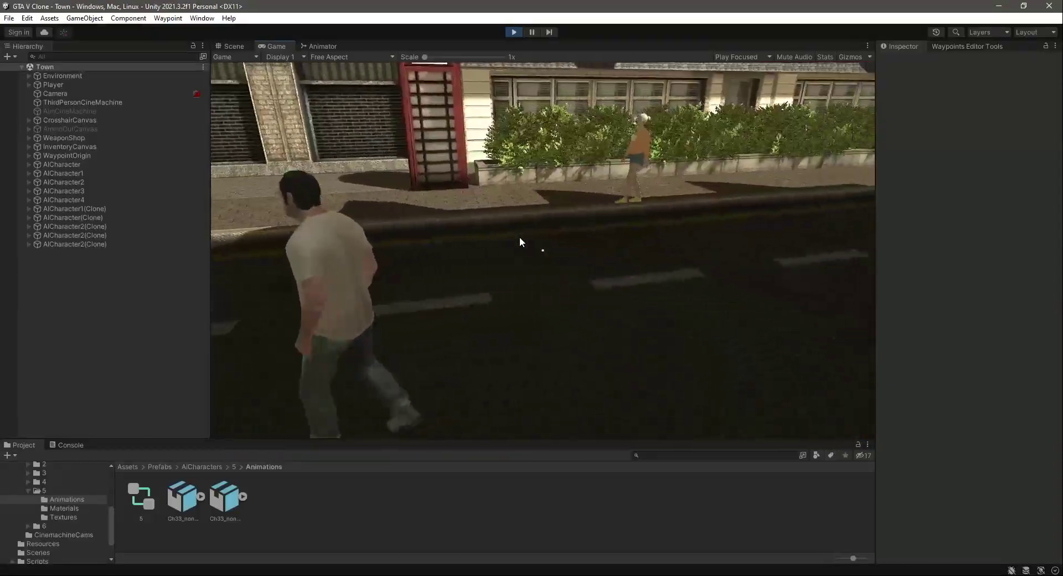
key("w")
key("d")
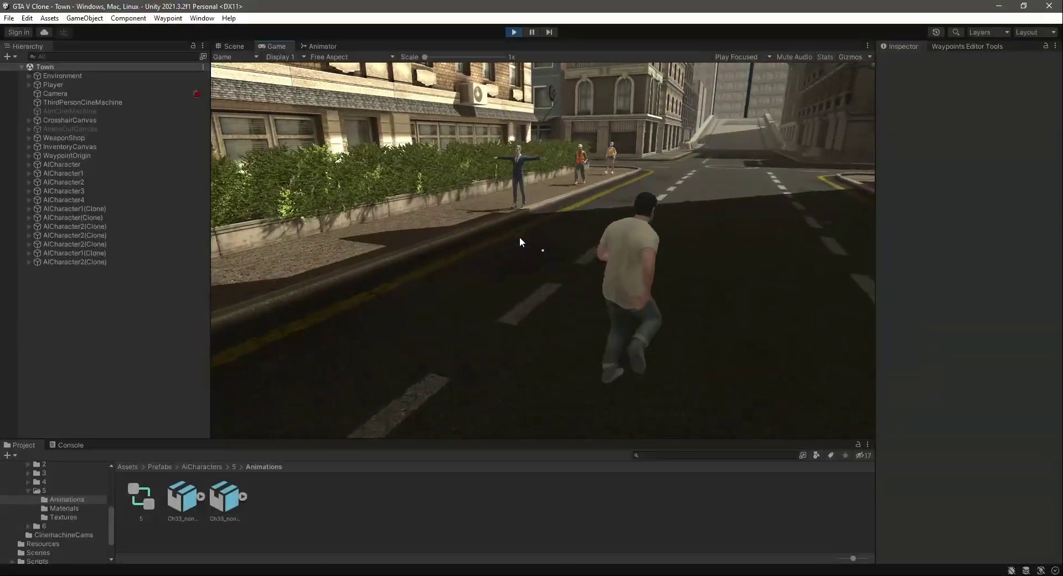
key("w")
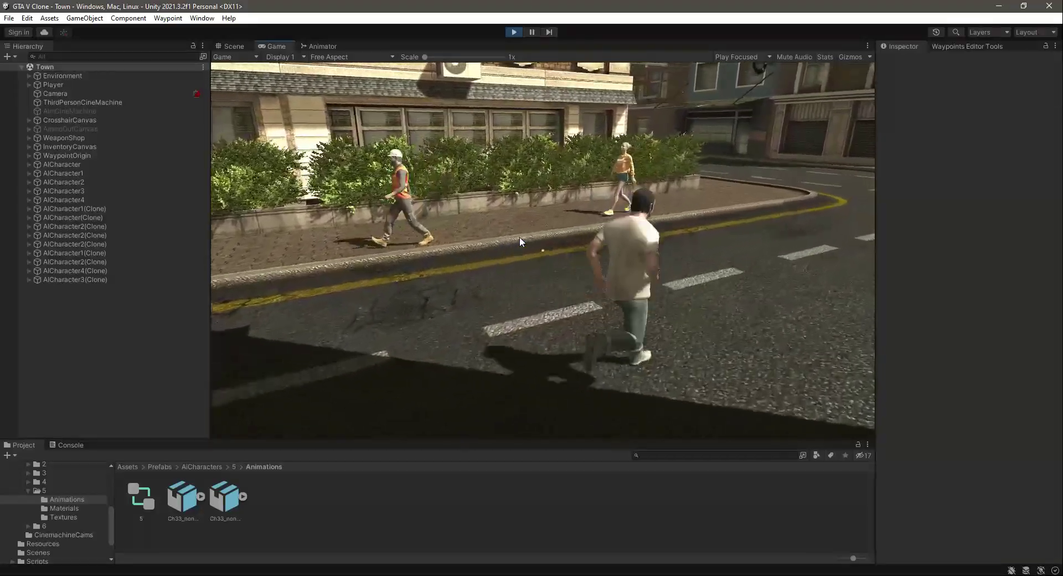
key("w")
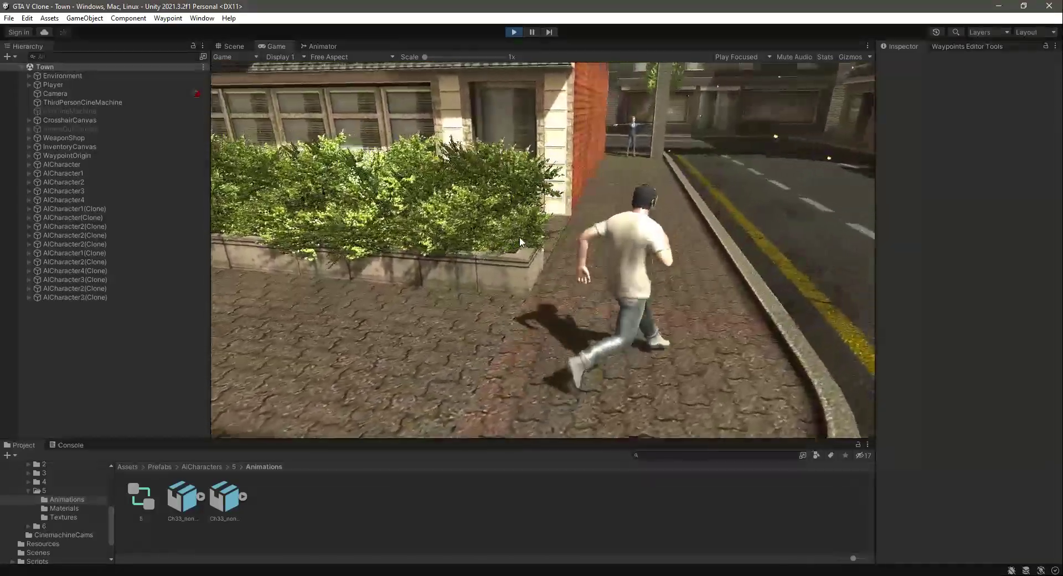
key("w")
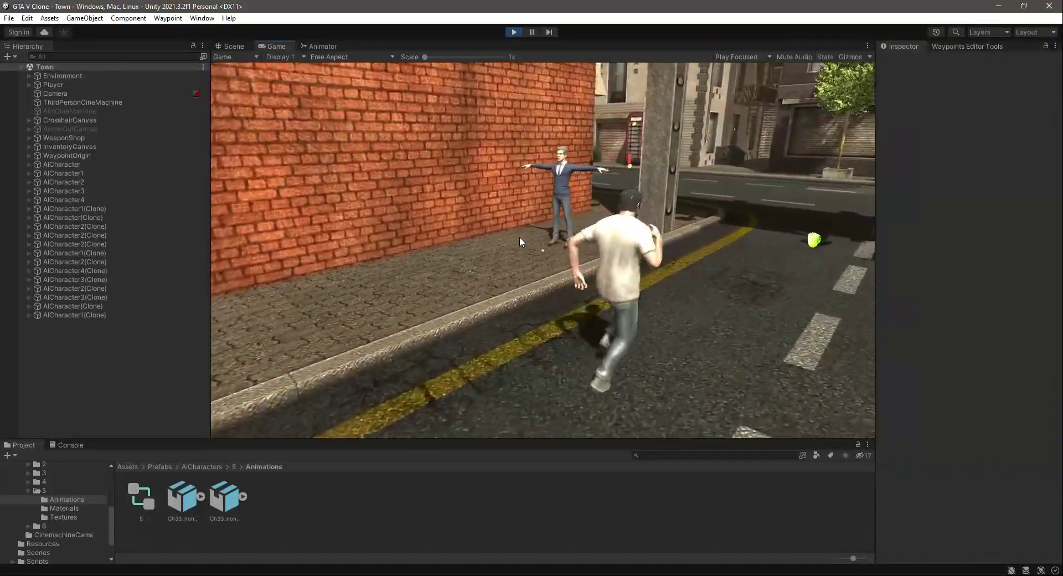
key("w")
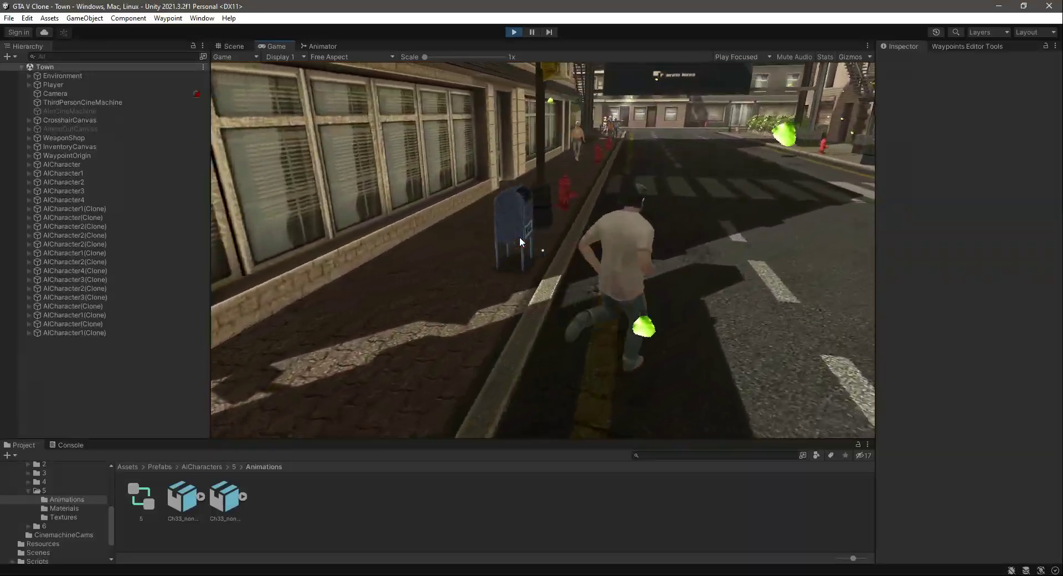
key("w")
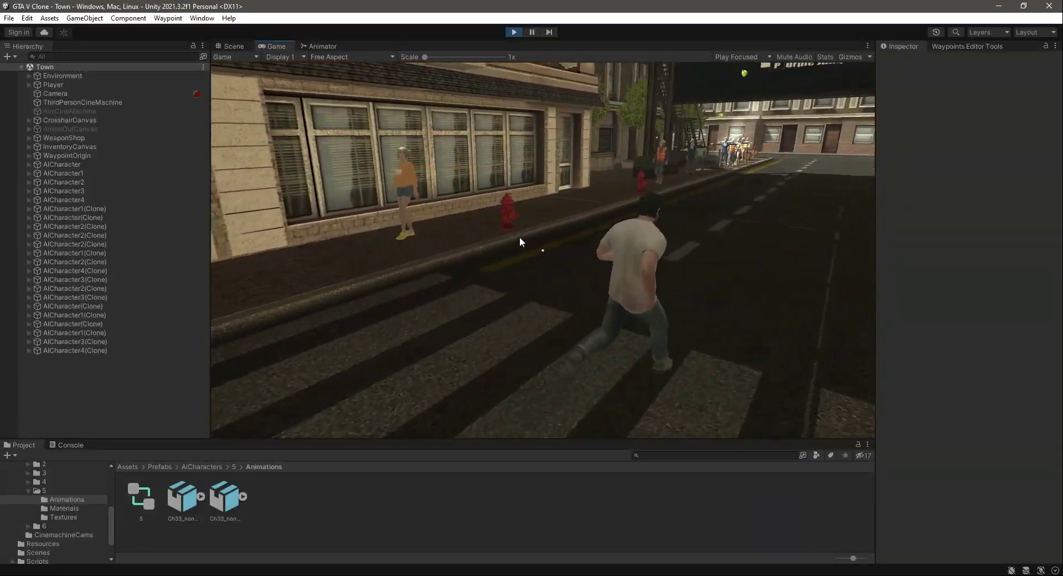
key("w")
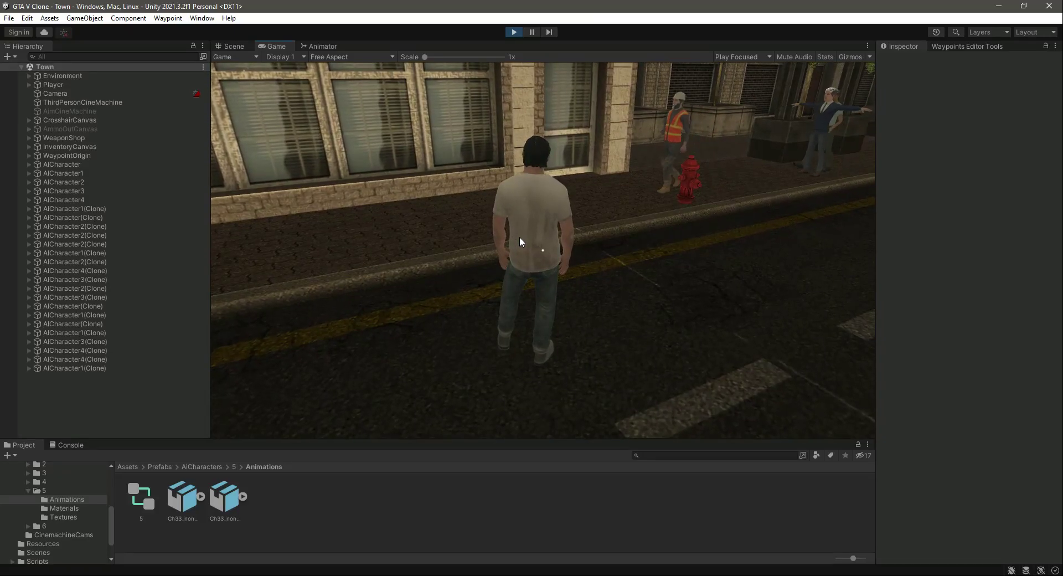
key("w")
key("d")
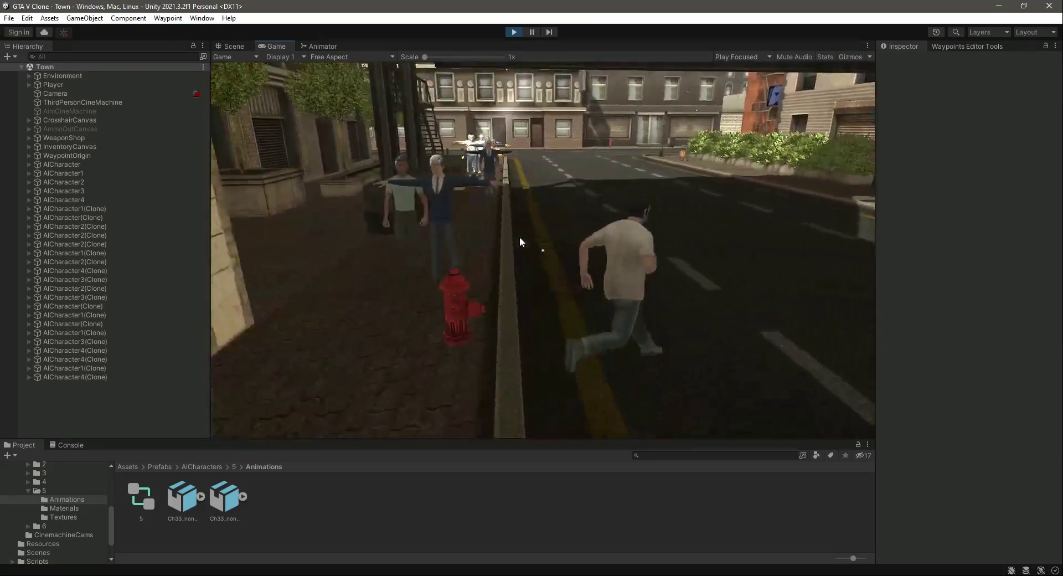
key("w")
key("w")
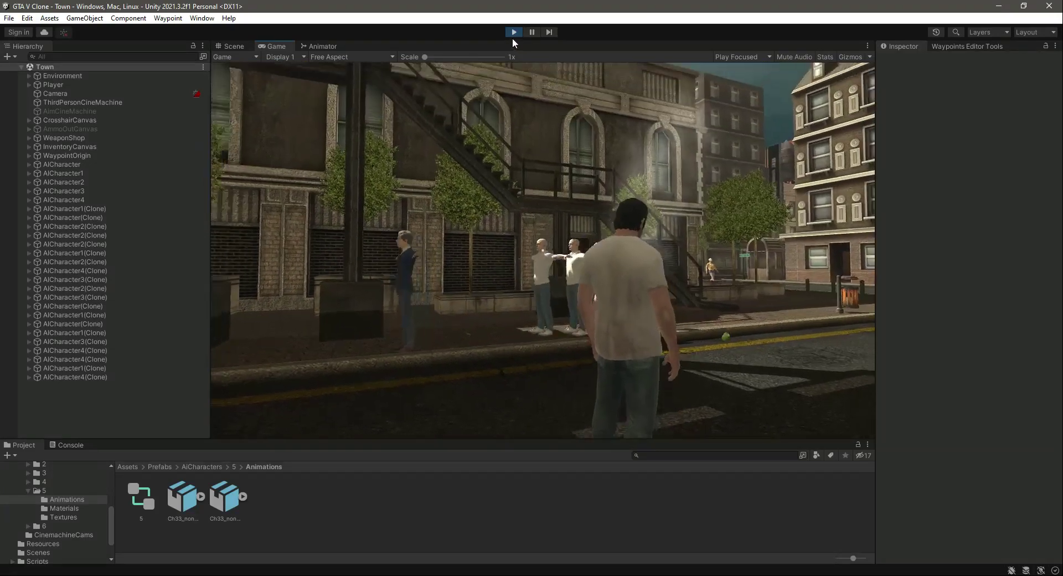
left_click(514, 34)
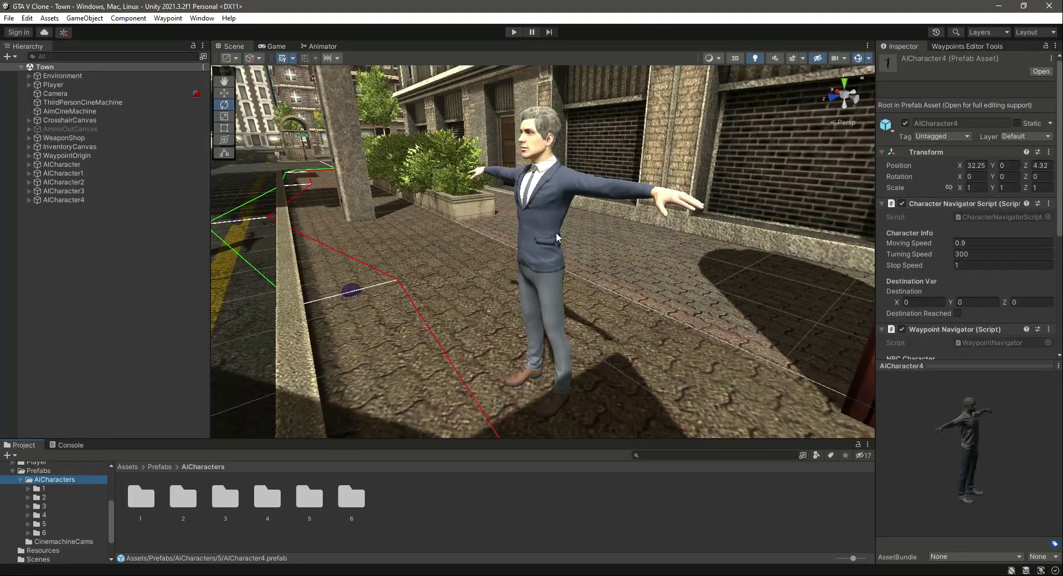
- Inspect the AICharacter prefab in folder 1 and the AICharacter1 prefab in folder 2
left_click(43, 488)
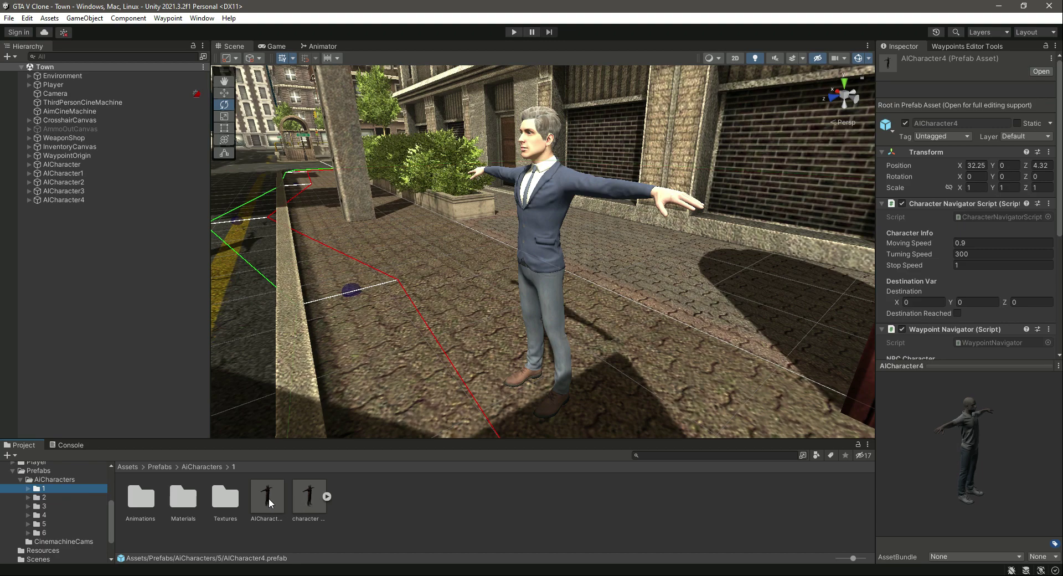
left_click(266, 501)
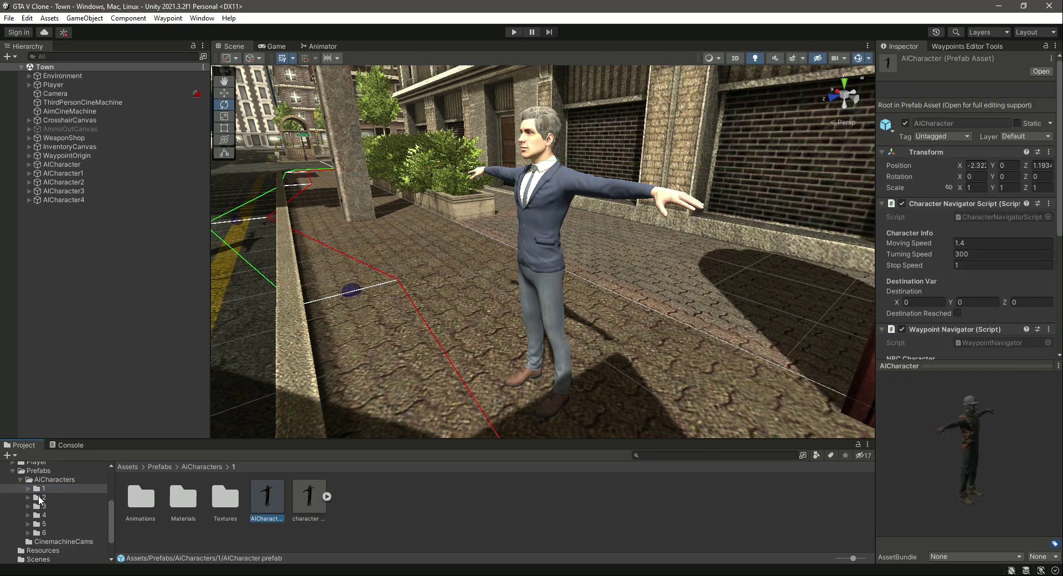
left_click(40, 497)
left_click(281, 494)
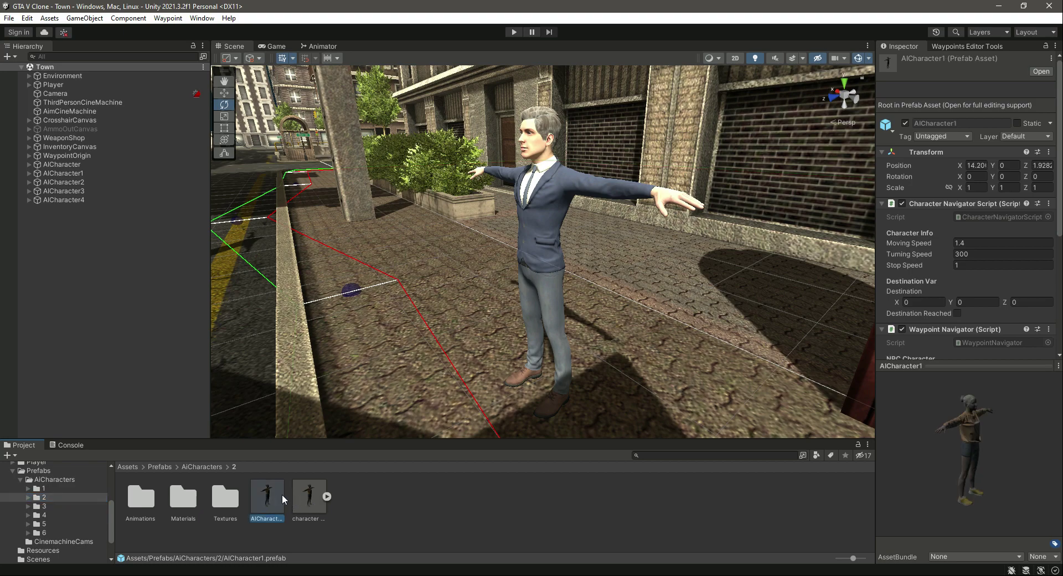
- Compare the character model in folder 3 with the AICharacter2 prefab by rotating their previews
left_click(55, 506)
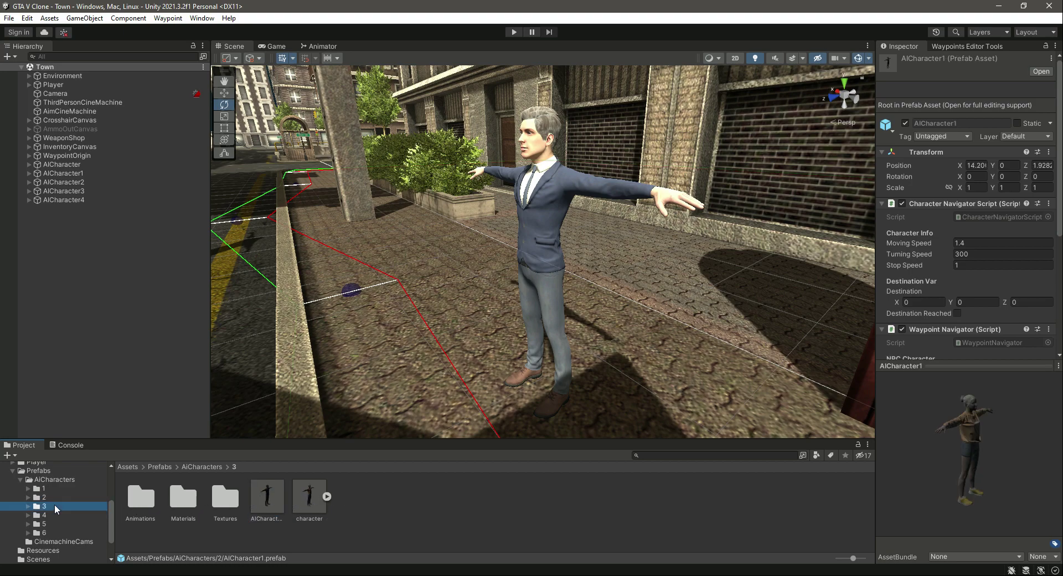
left_click(311, 498)
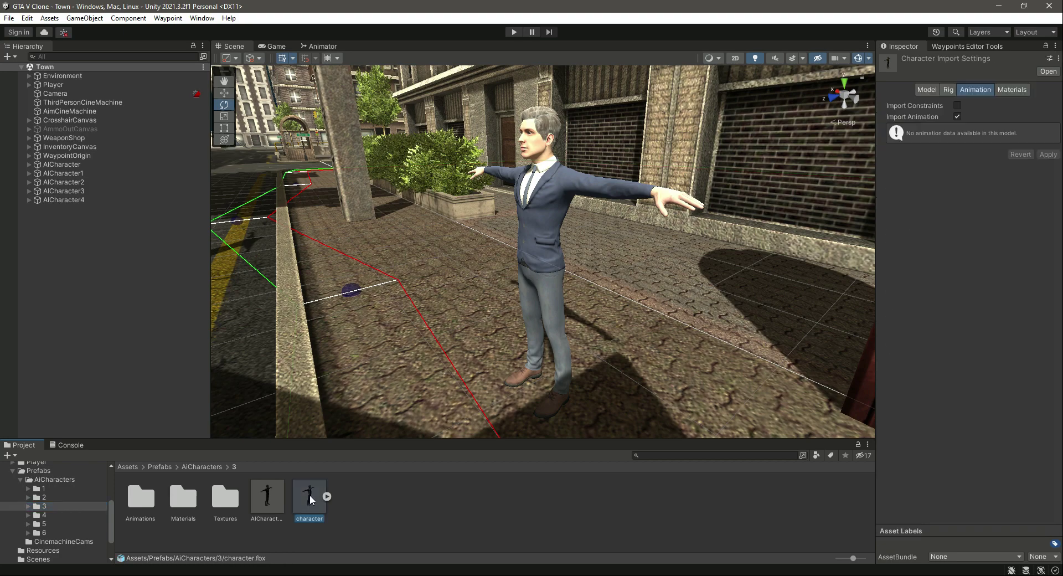
left_click(926, 90)
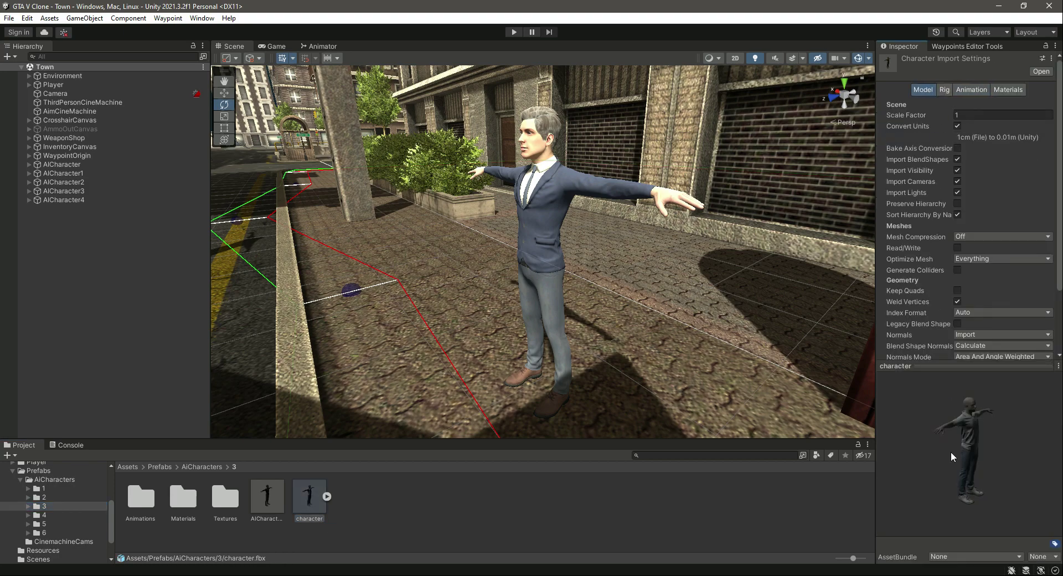
left_click_drag(977, 418, 941, 445)
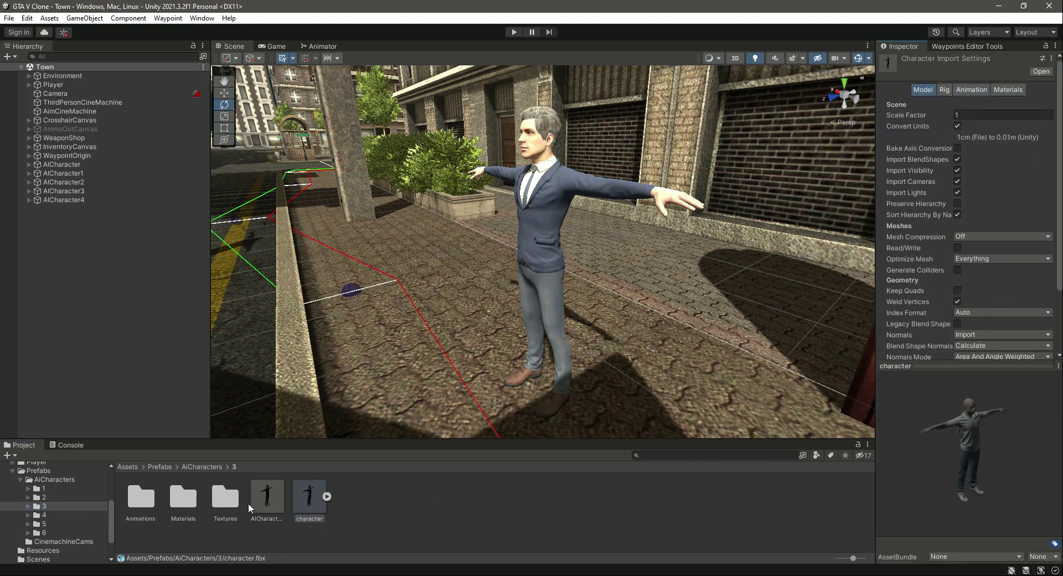
left_click(265, 499)
left_click_drag(940, 490, 918, 433)
left_click(265, 501)
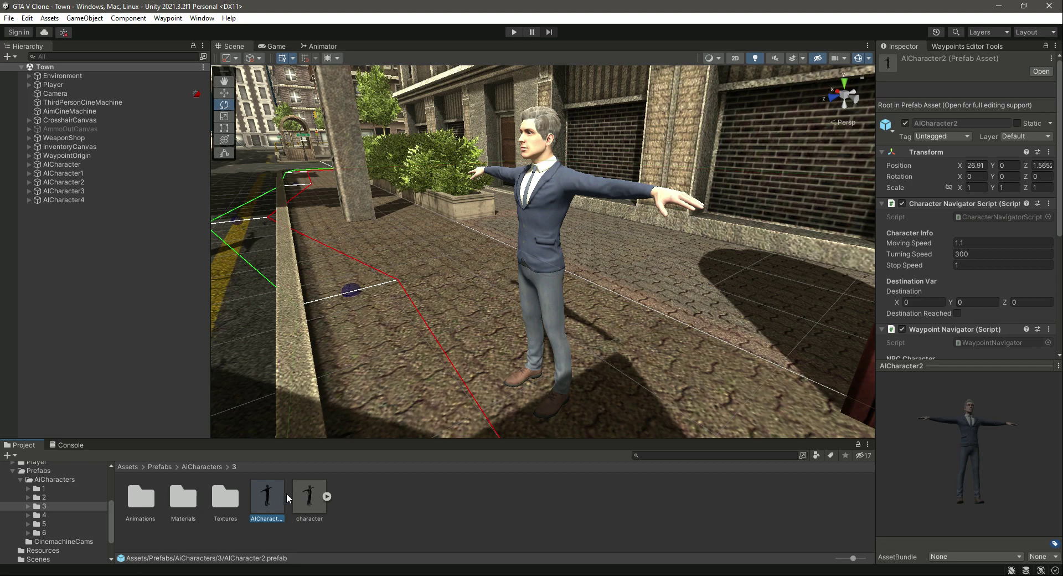
- Compare the character (1) model with the AICharacter3 prefab in folder 4, and check the character model in folder 5
left_click(40, 516)
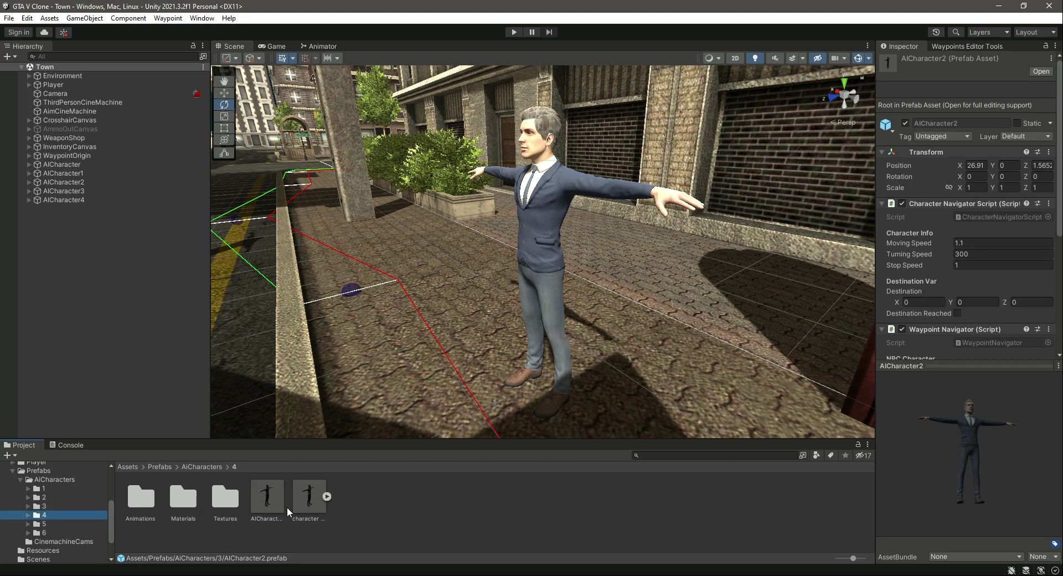
left_click(273, 503)
left_click(310, 499)
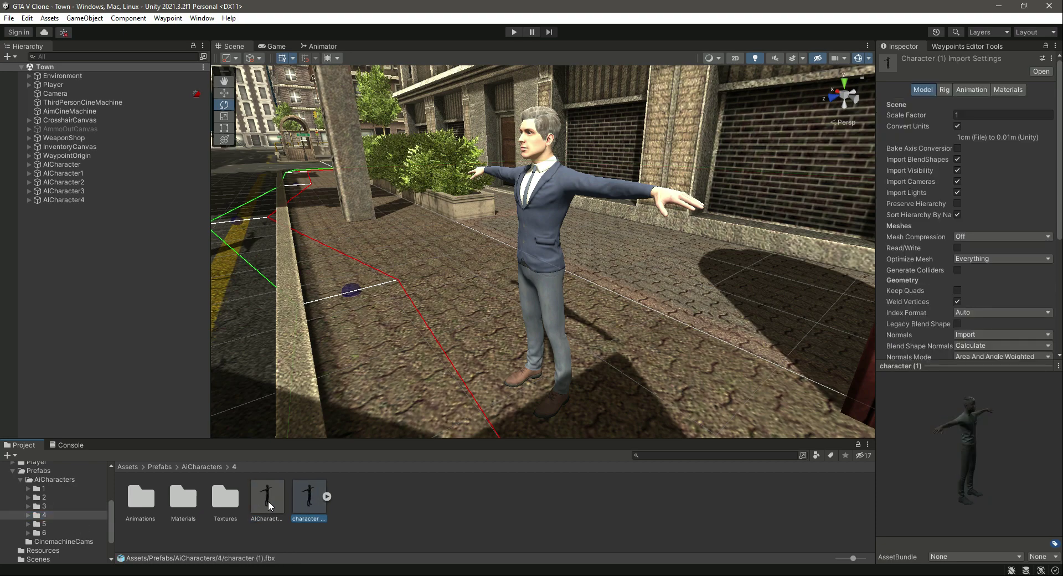
left_click(268, 500)
left_click(49, 525)
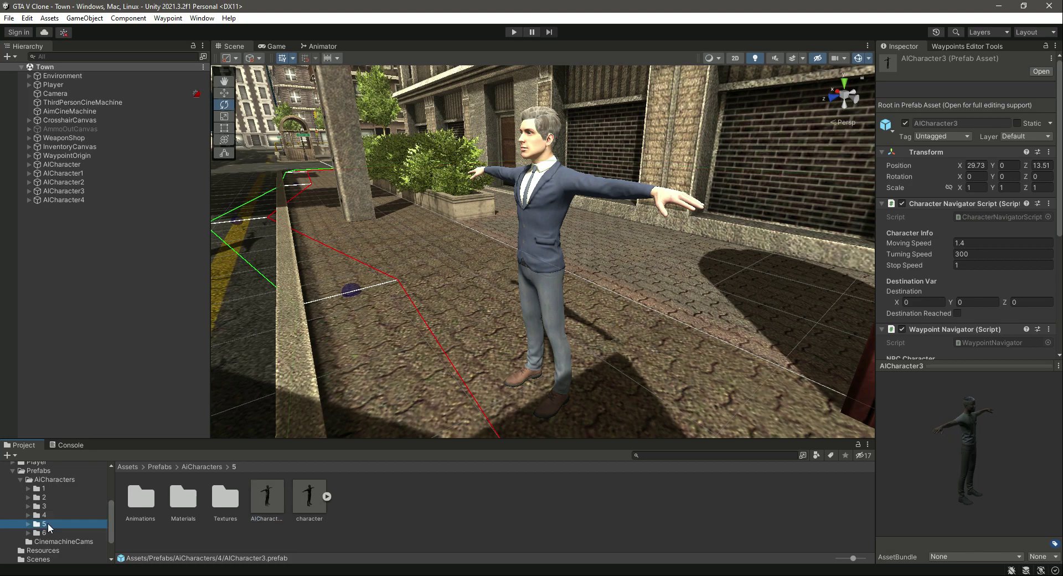
left_click(309, 498)
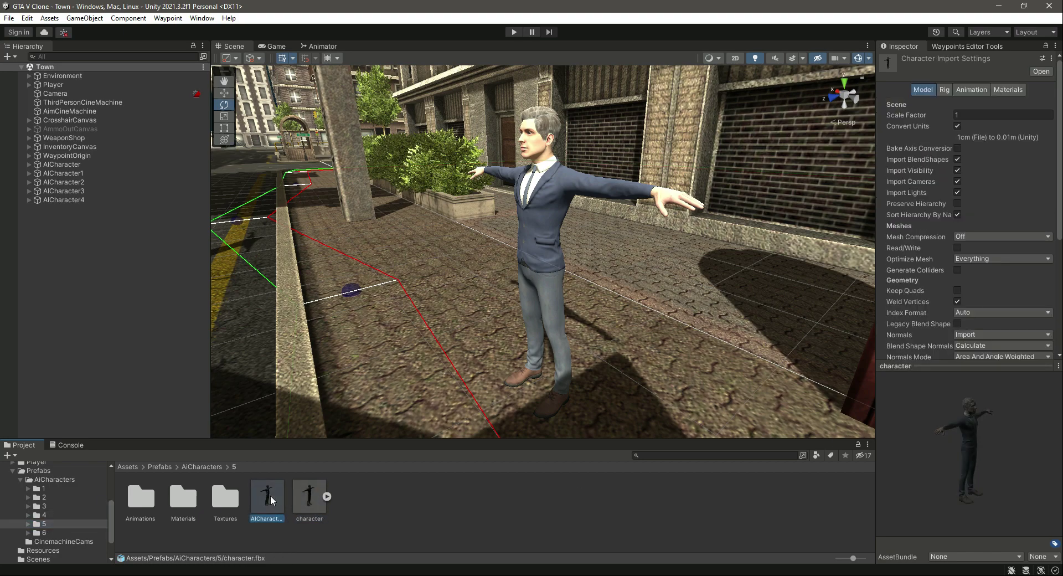
- Swap the two prefabs between their folders, moving AICharacter4 into folder 3 and AICharacter2 into folder 5
left_click(277, 497)
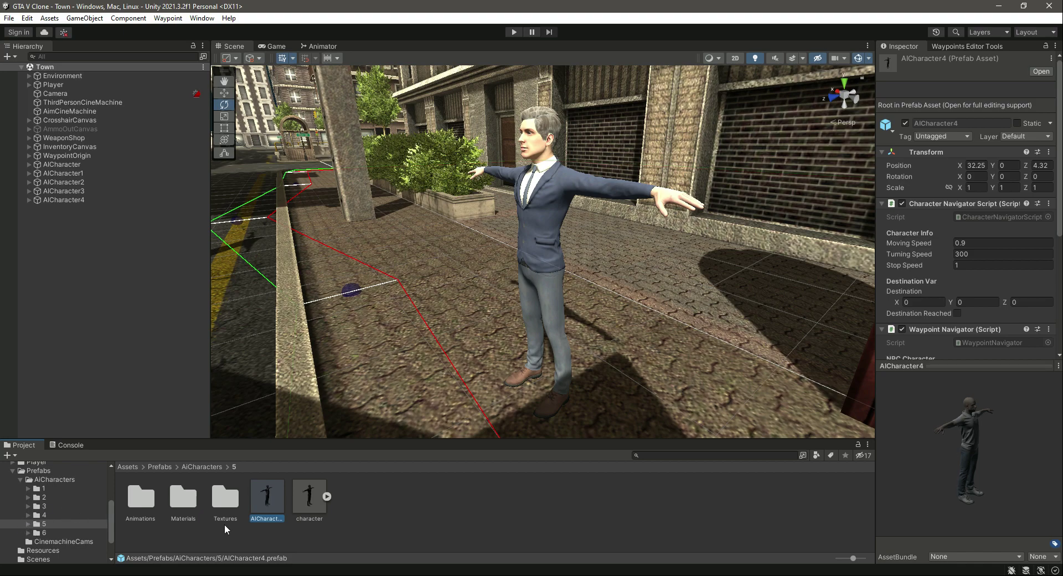
left_click(44, 506)
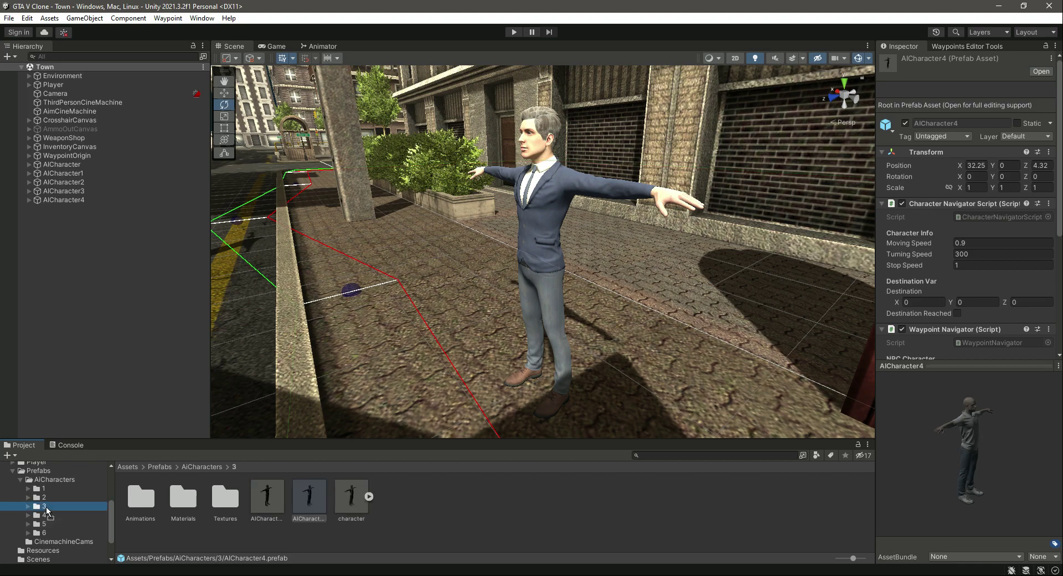
left_click(343, 507)
left_click(268, 497)
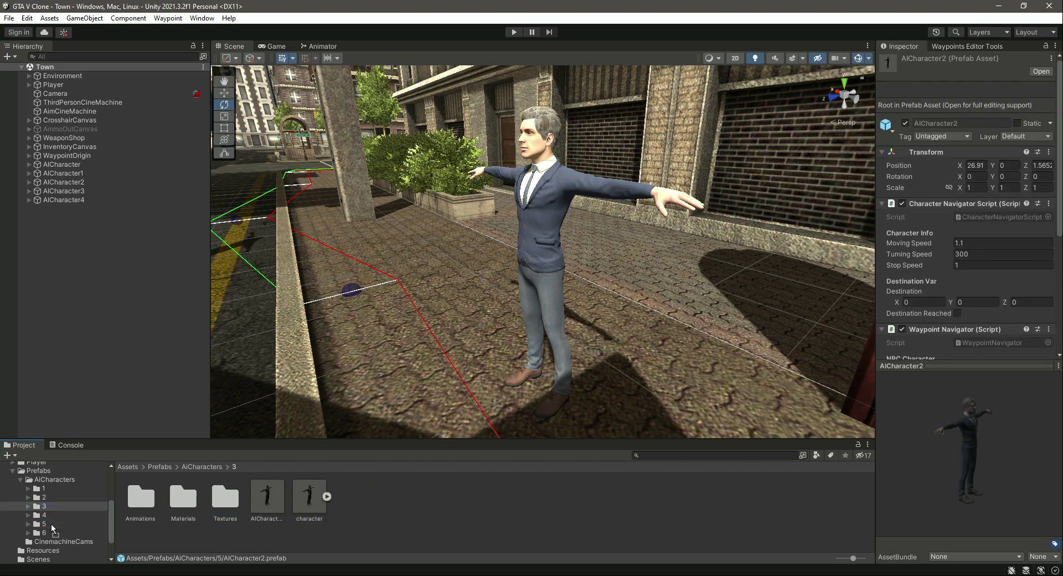
- Compare the AICharacter2 prefab with the character model in folder 5
left_click(76, 523)
left_click(298, 503)
left_click(267, 503)
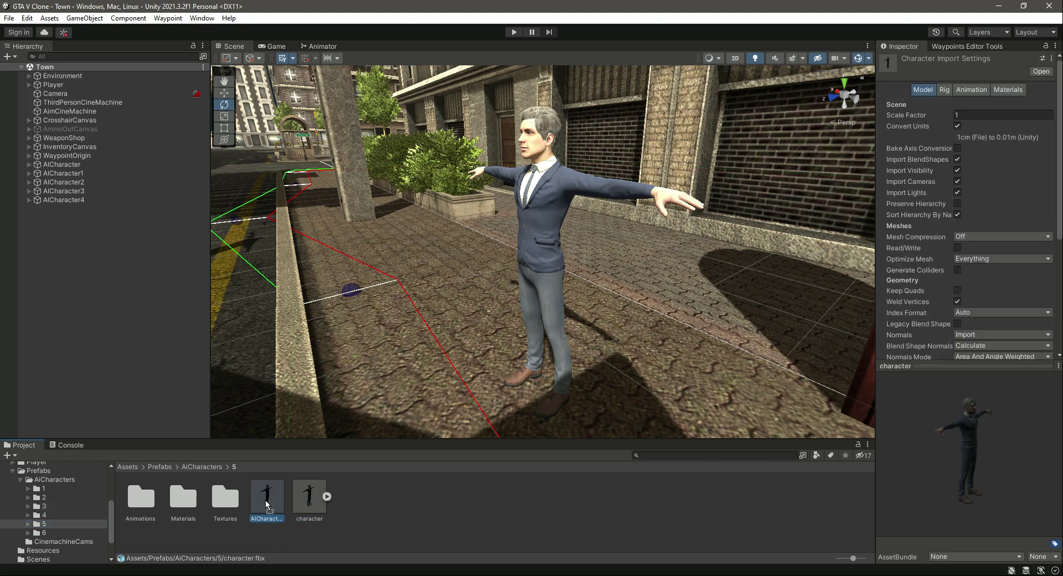
left_click(299, 501)
left_click(260, 500)
- Open folder 5's Animations folder and inspect the Dying and Walking models, showing the animation settings of the Walking clip
double_click(145, 501)
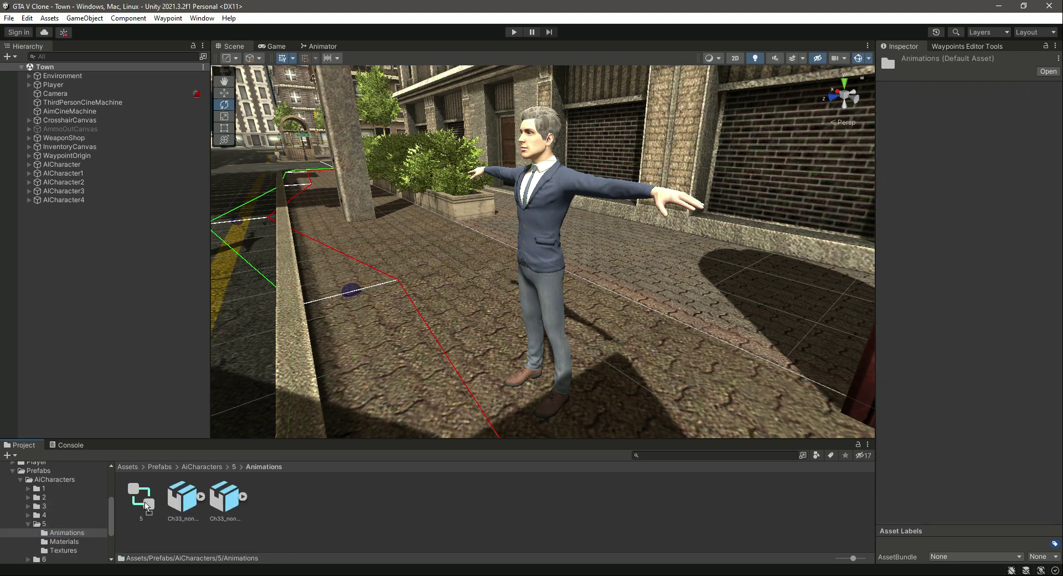
left_click(49, 521)
double_click(143, 501)
left_click(174, 501)
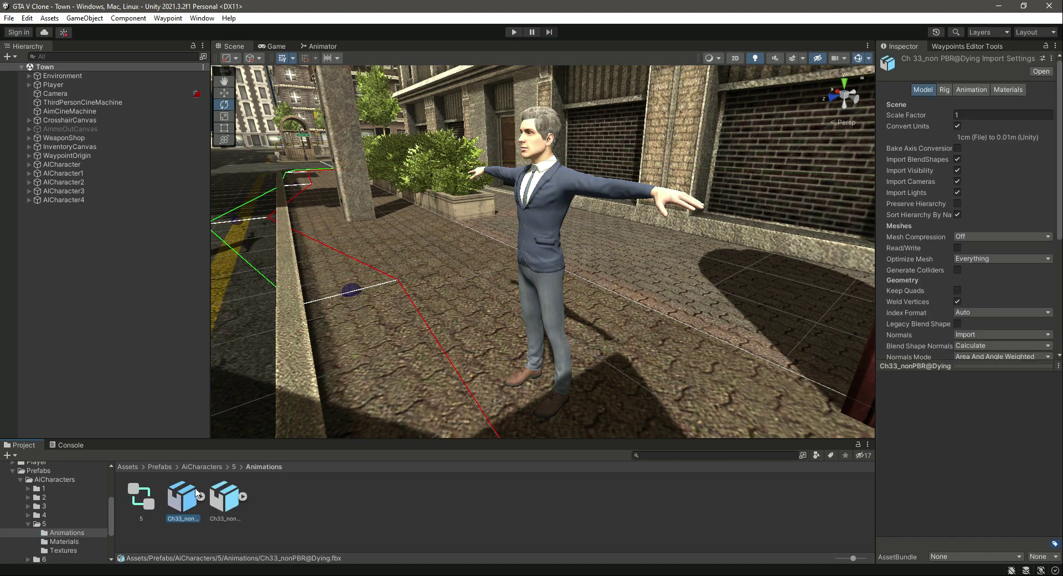
left_click(224, 498)
left_click(967, 89)
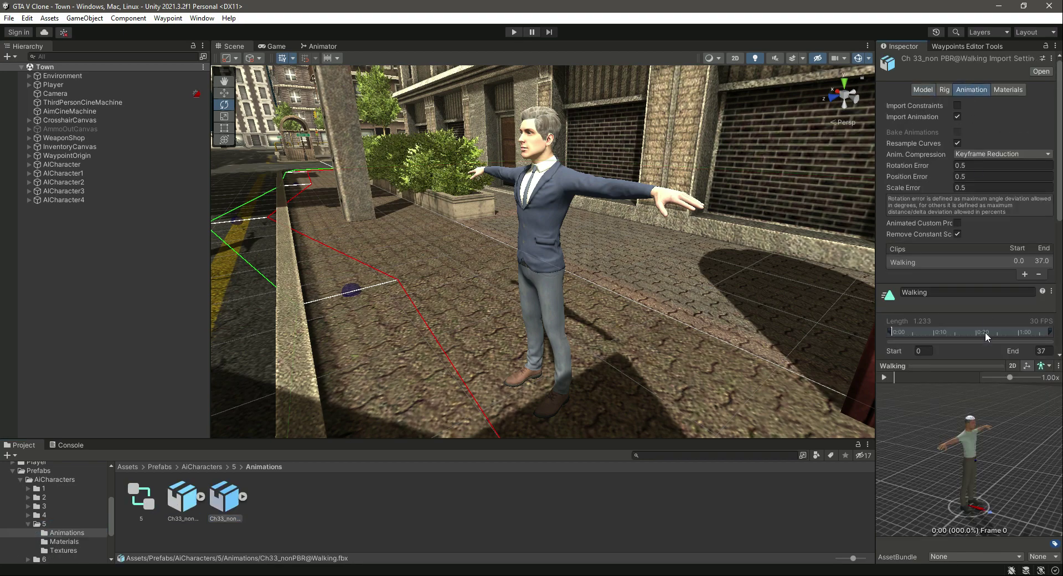
- Play the Ch33 Dying clip in the preview with the AICharacter4 and AICharacter2 models, orbiting around them
left_click(51, 201)
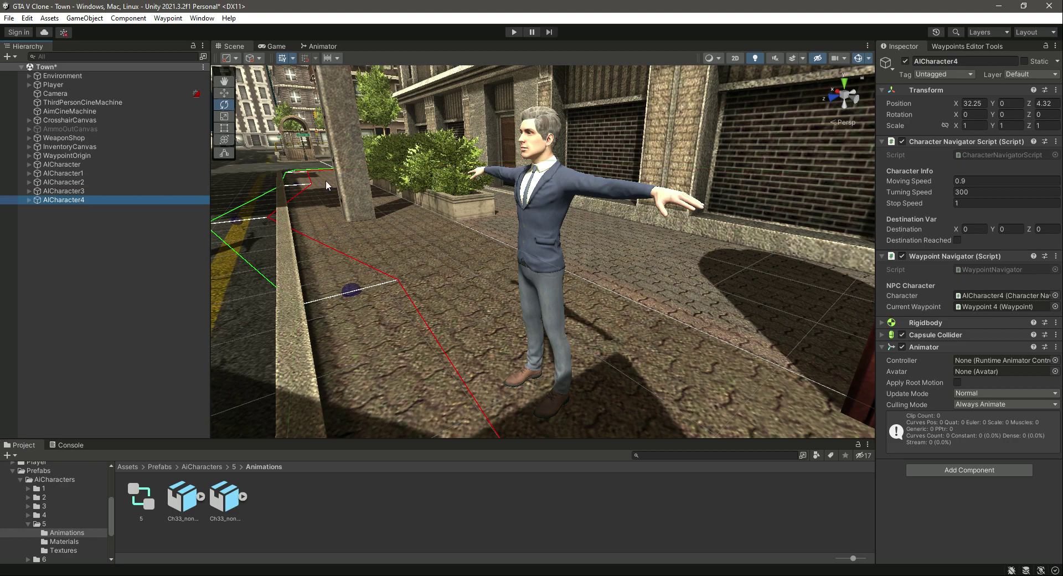
left_click(184, 497)
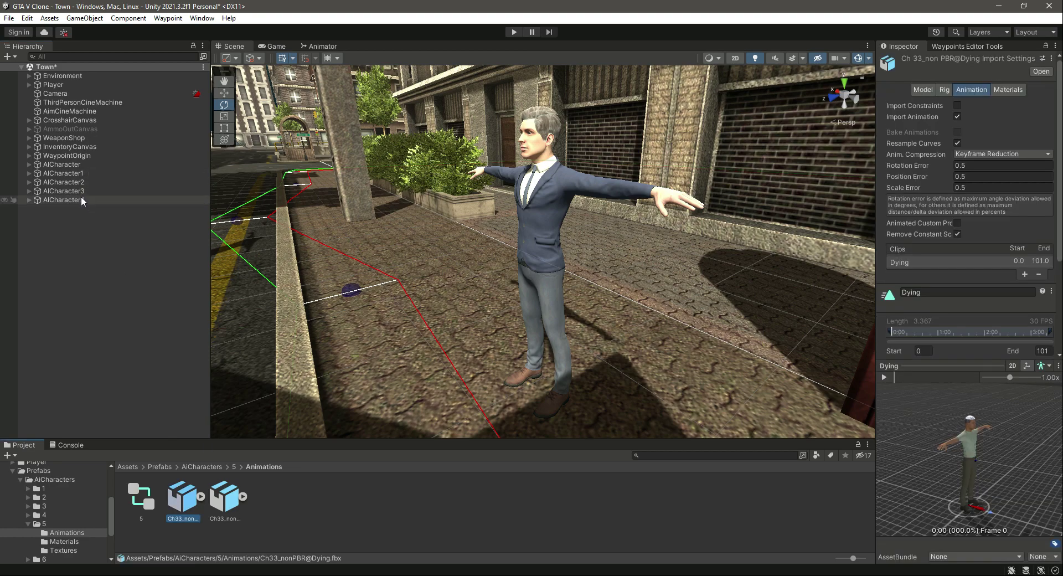
left_click_drag(911, 386, 952, 418)
left_click(884, 377)
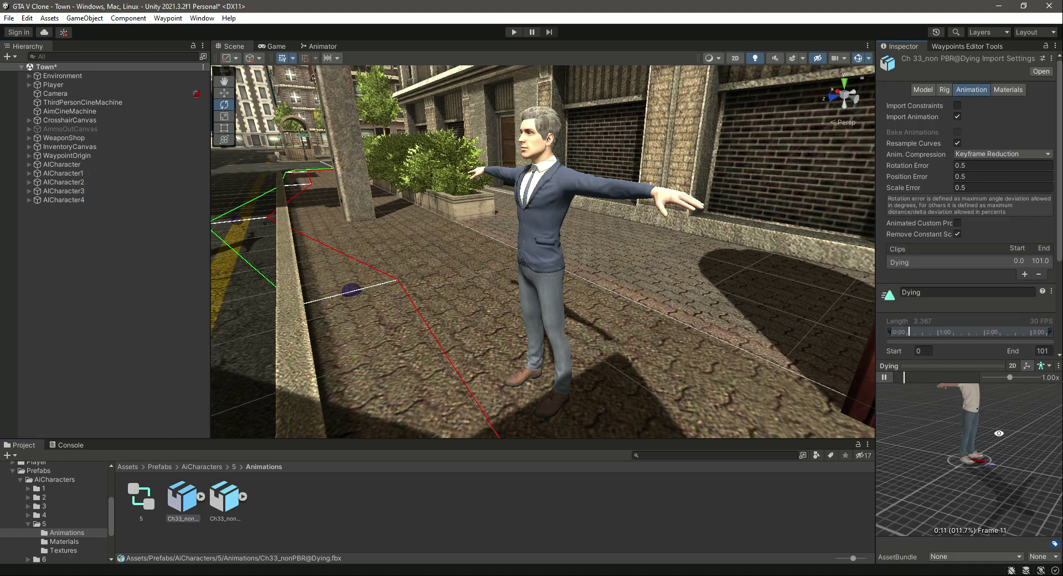
right_click_drag(999, 433, 924, 439)
middle_click_drag(948, 432, 963, 467)
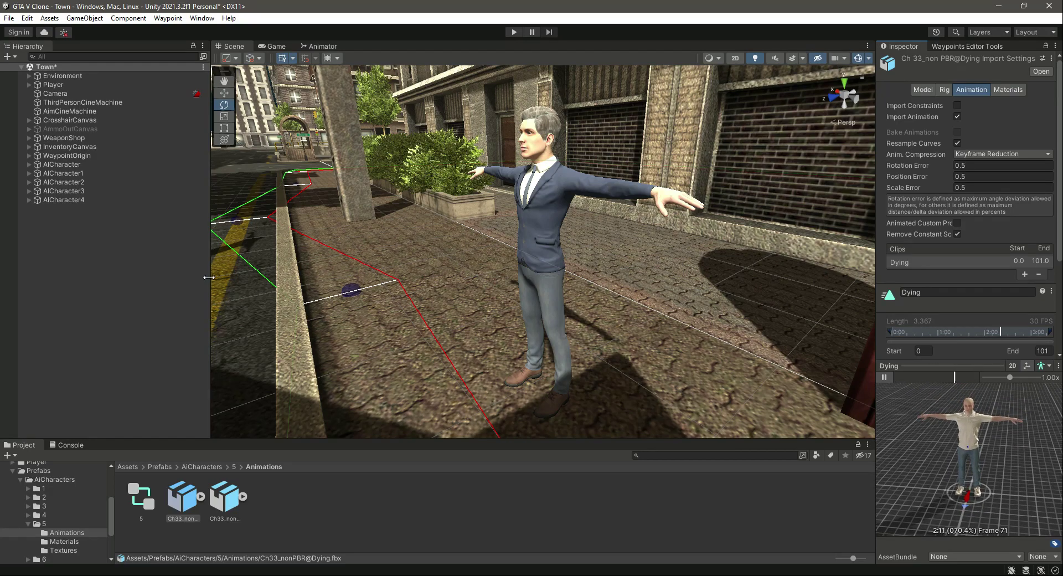
scroll(1024, 444, "up", 3)
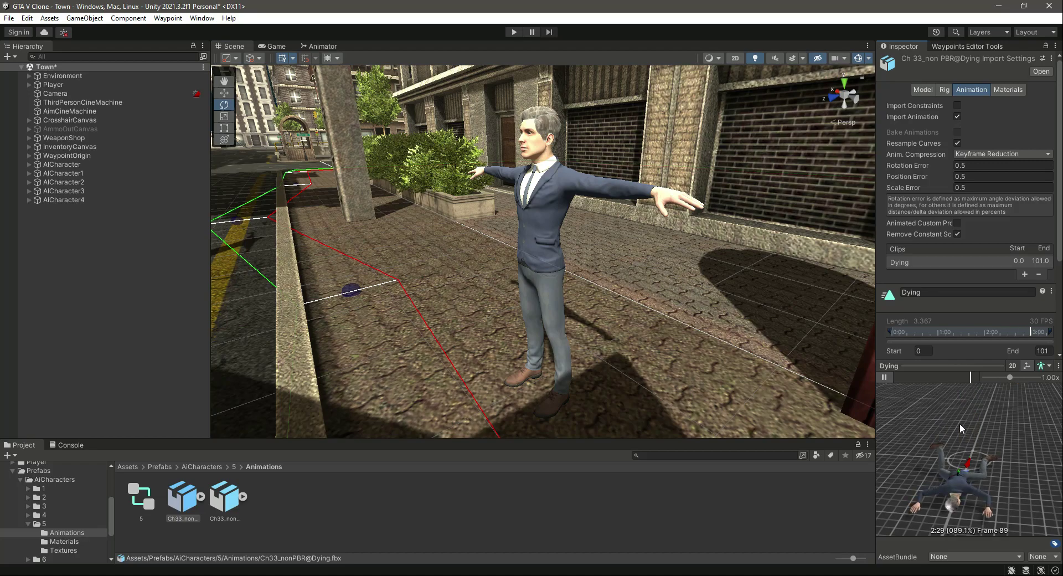
- Play the Ch33 Walking clip in the preview on the suited character, and stop it
left_click(225, 498)
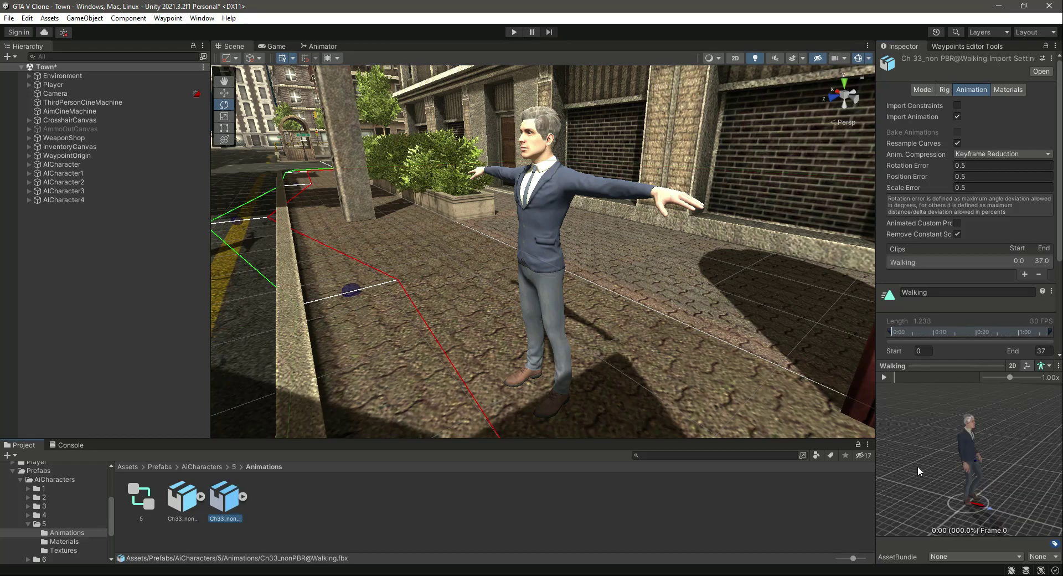
left_click(885, 377)
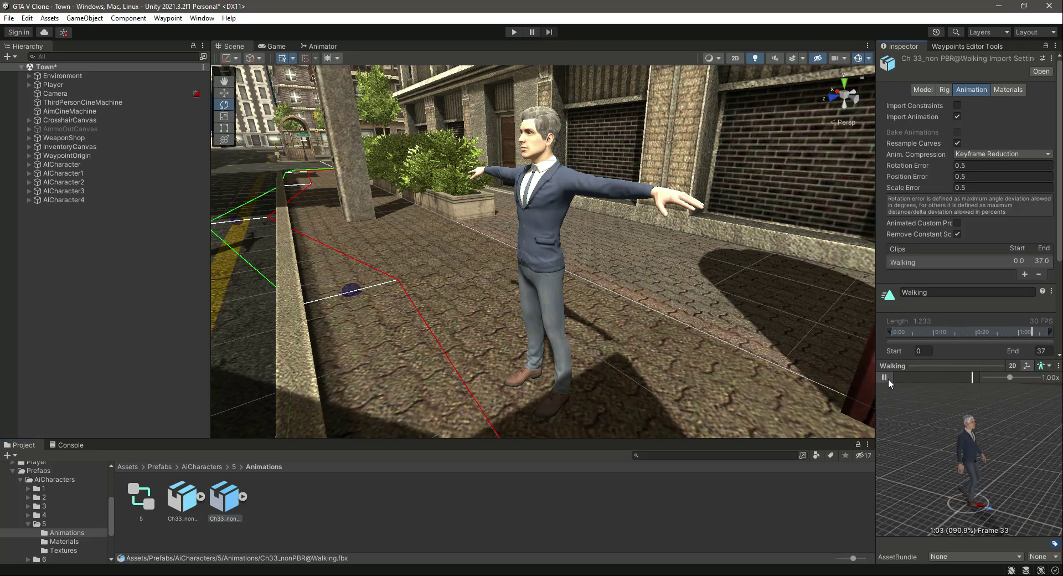
left_click(885, 378)
- Open folder 1 and focus the scene view on AICharacter, AICharacter1 and AICharacter2 in turn to check each character
left_click(29, 523)
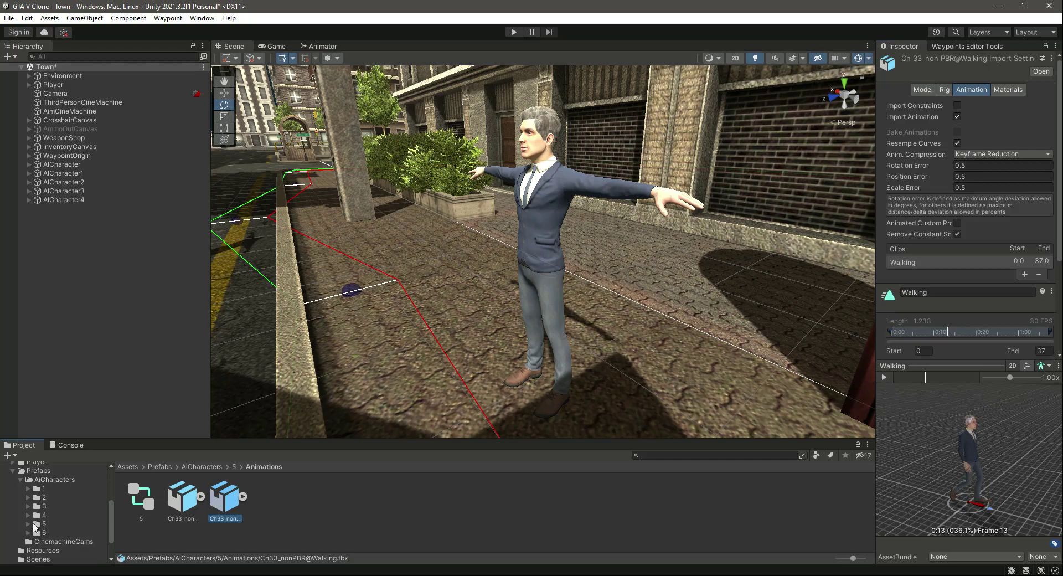
left_click(53, 490)
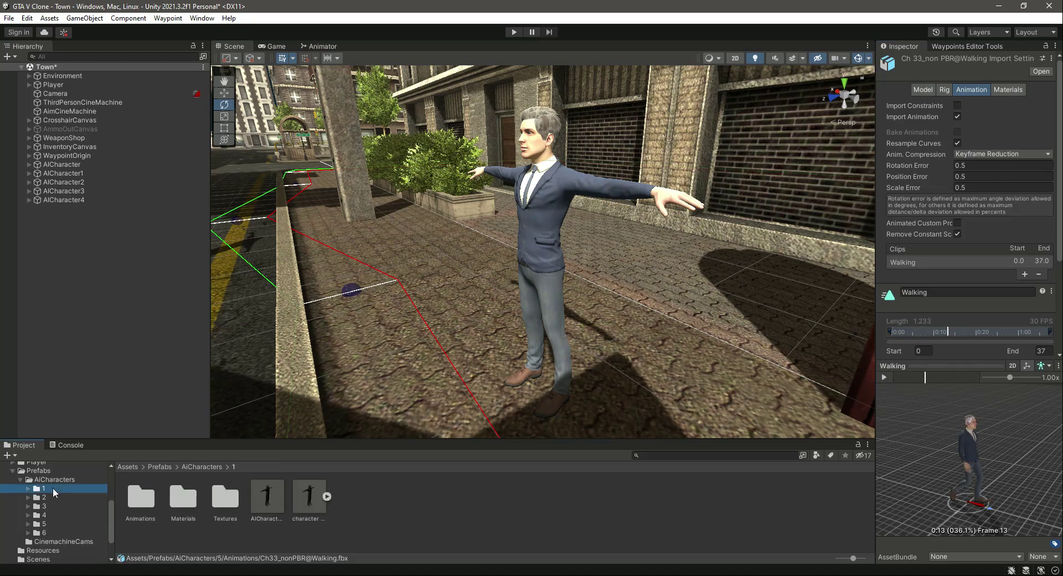
left_click(81, 164)
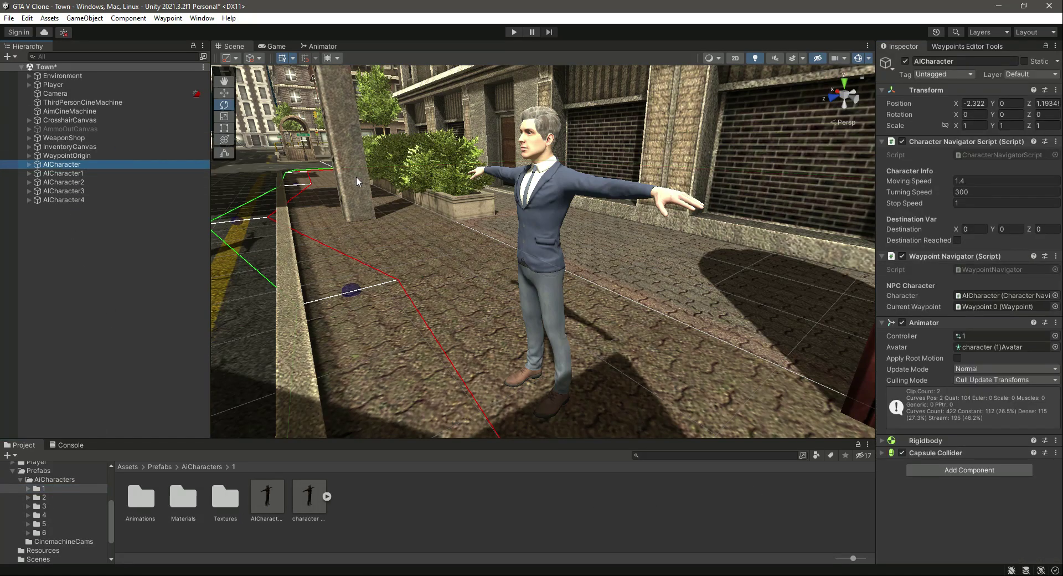
double_click(62, 163)
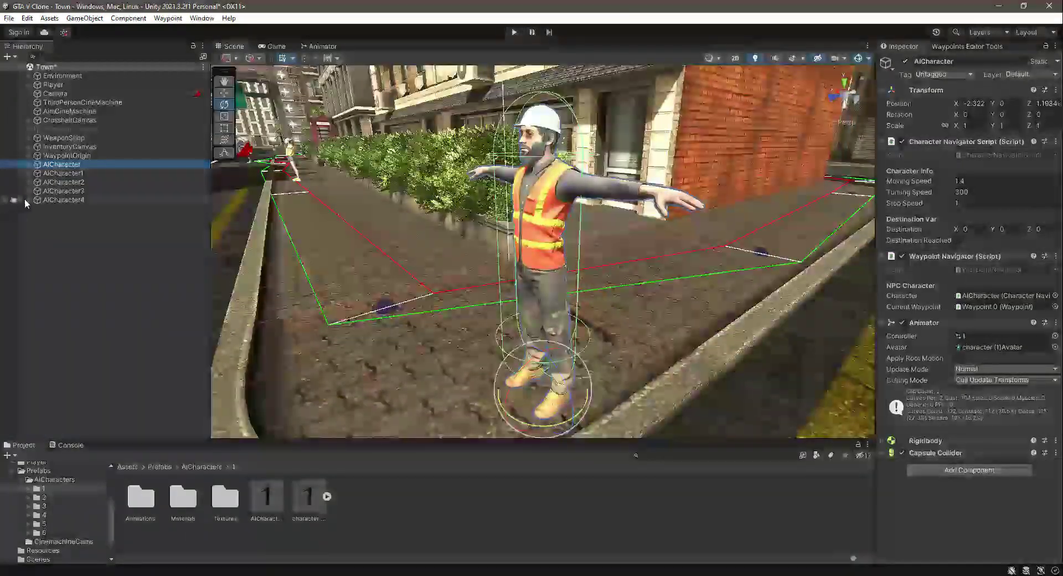
double_click(62, 174)
double_click(94, 182)
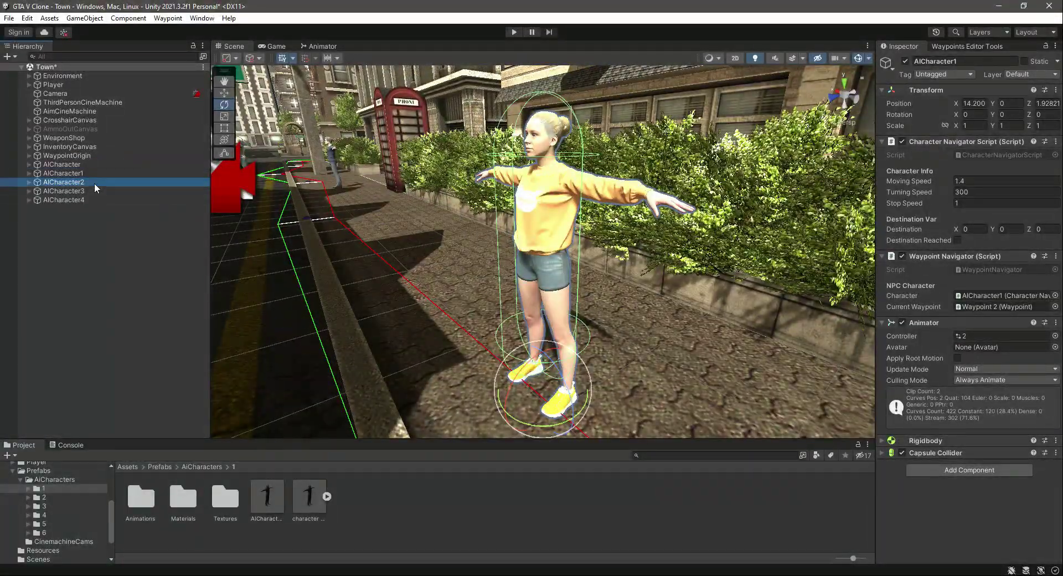
- Check the prefab in folder 3 and the prefab and character model in folder 5 against AICharacter2 in the scene
left_click(44, 506)
left_click(277, 505)
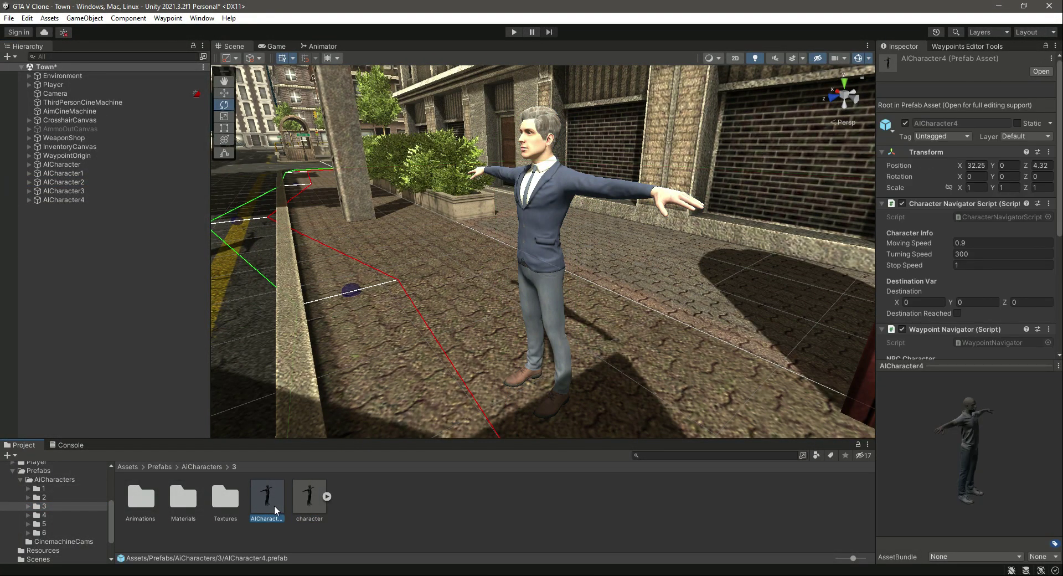
left_click(112, 184)
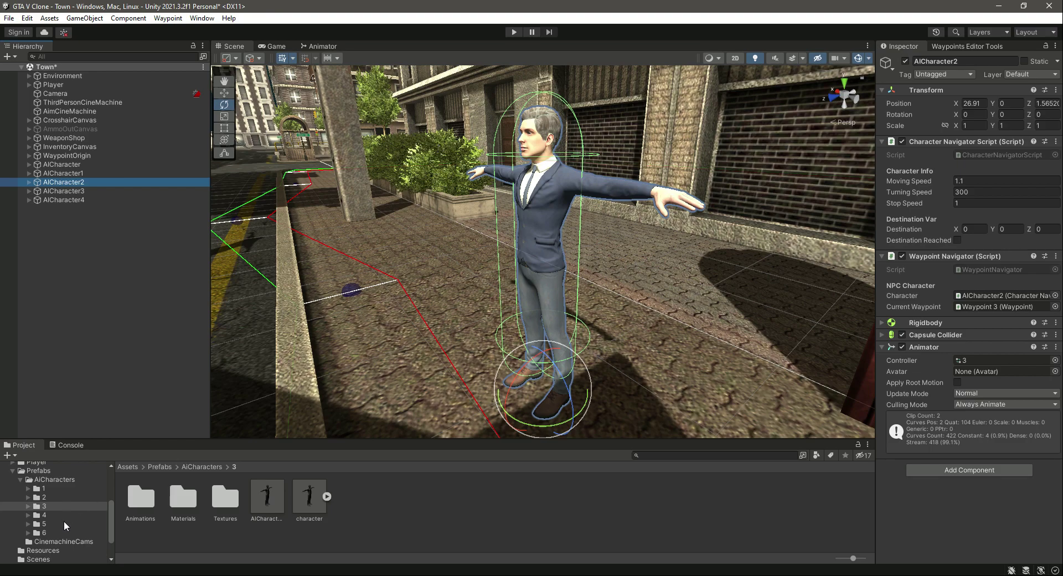
left_click(45, 524)
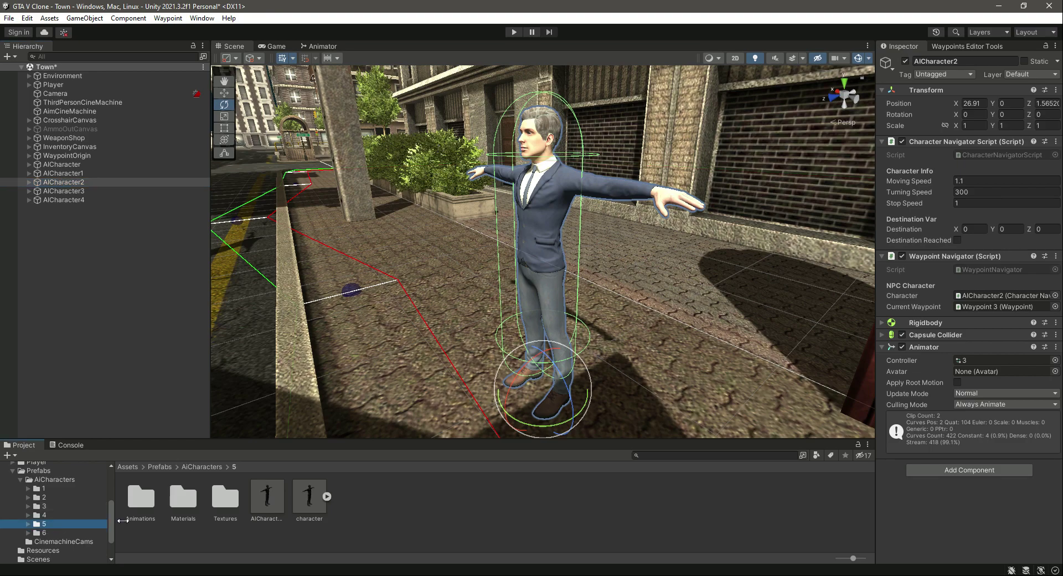
left_click(281, 513)
left_click(301, 493)
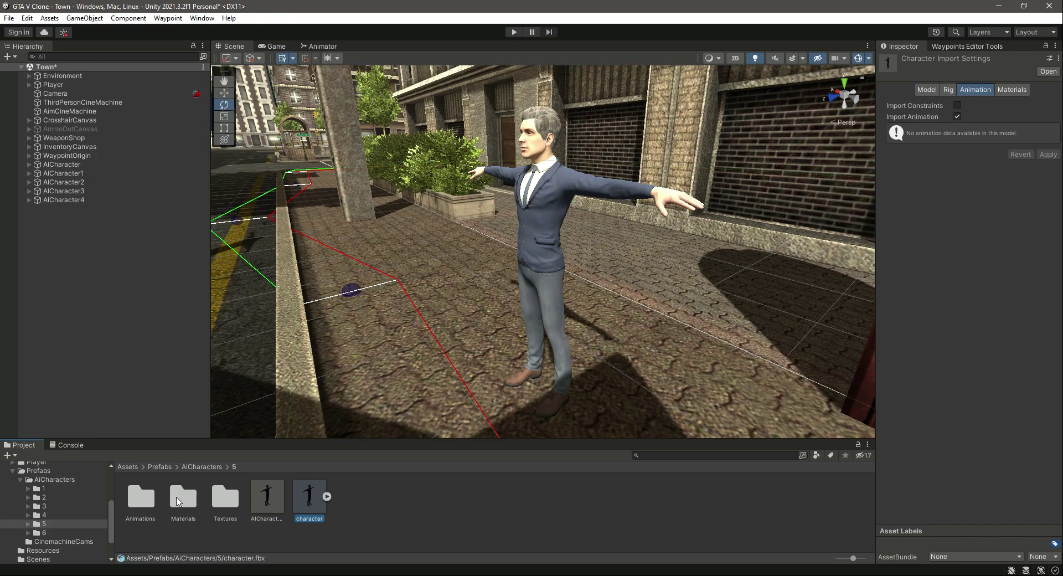
- Assign the Animator Controller 5 from folder 5's Animations folder to the Animator of AICharacter2 in the scene
double_click(143, 500)
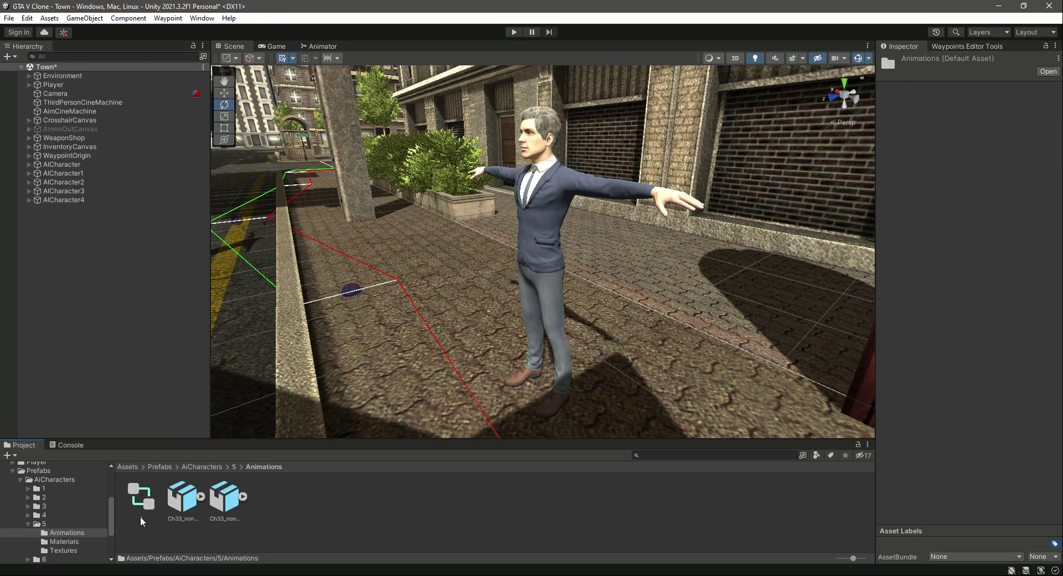
left_click(1045, 45)
left_click(54, 523)
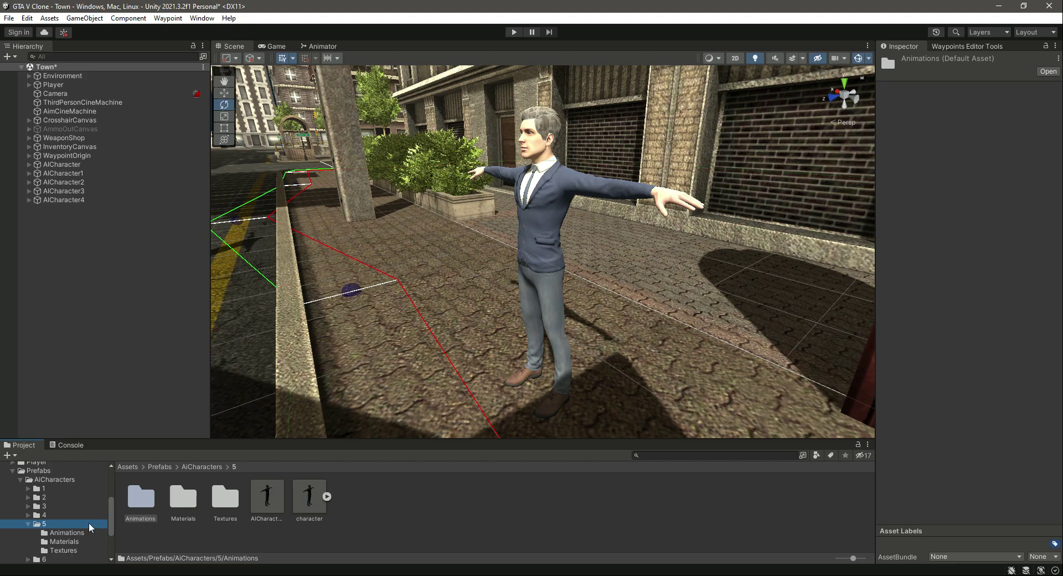
left_click(53, 533)
left_click(62, 182)
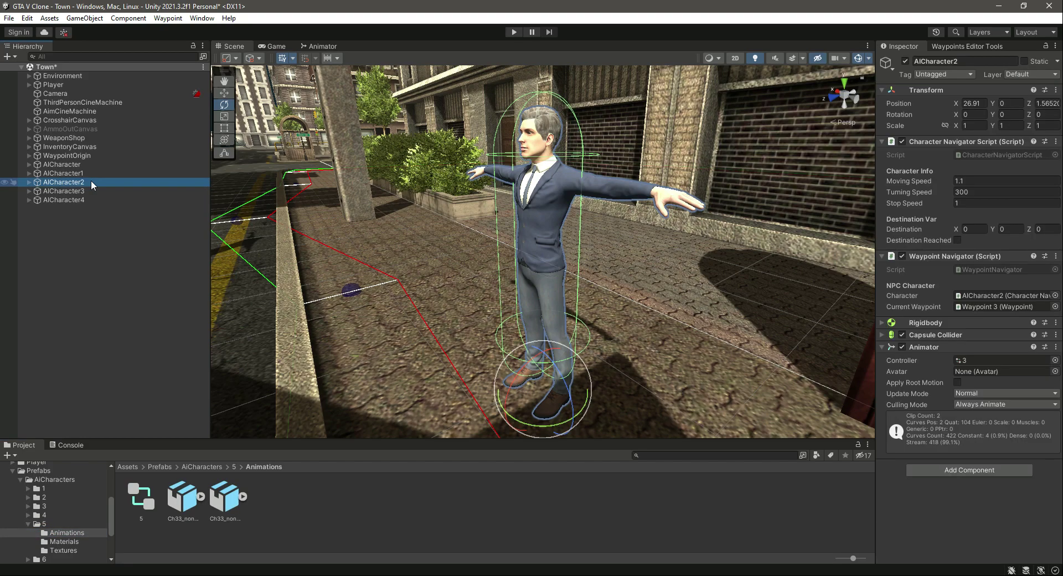
left_click_drag(149, 501, 982, 360)
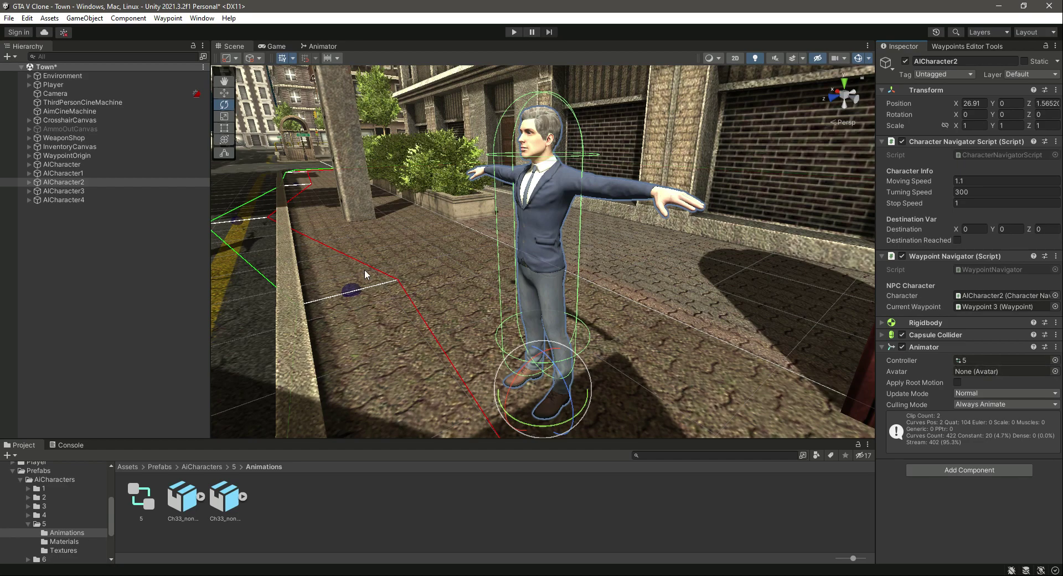
- Assign the Animator Controller 4 from folder 4's Animations folder to the Animator of AICharacter3, and save the scene
double_click(95, 190)
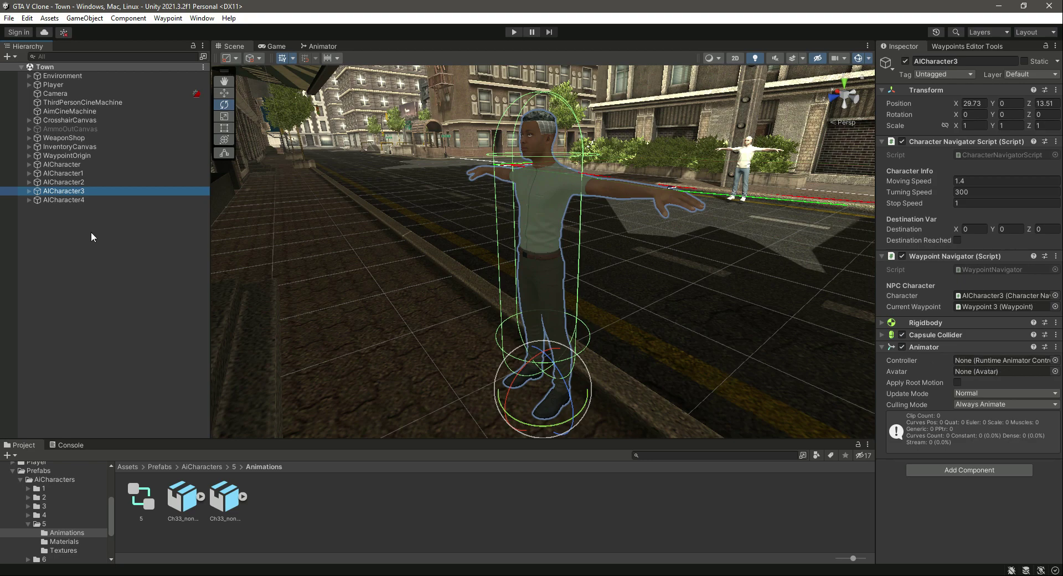
left_click(90, 175)
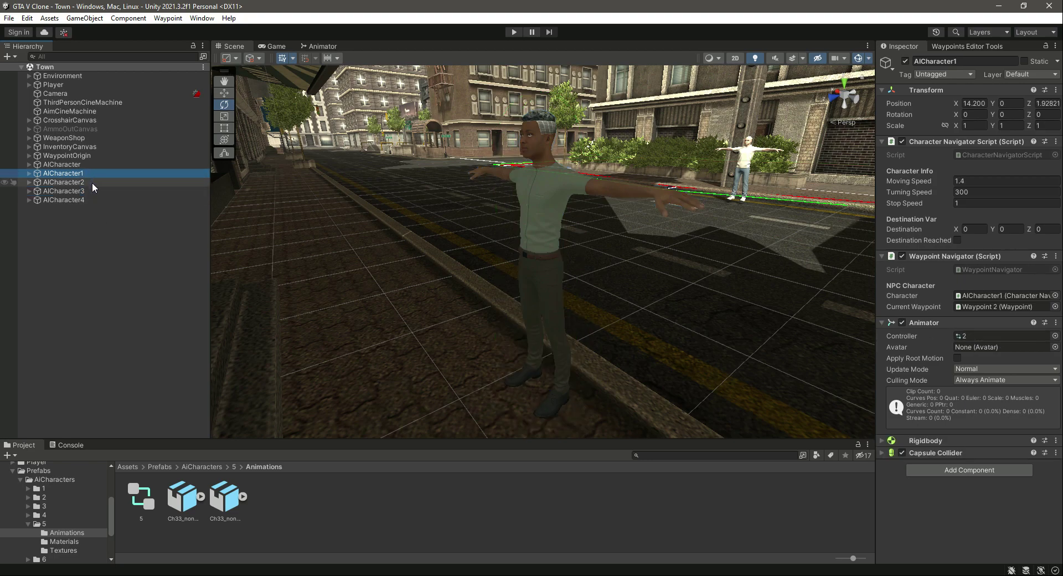
left_click(91, 189)
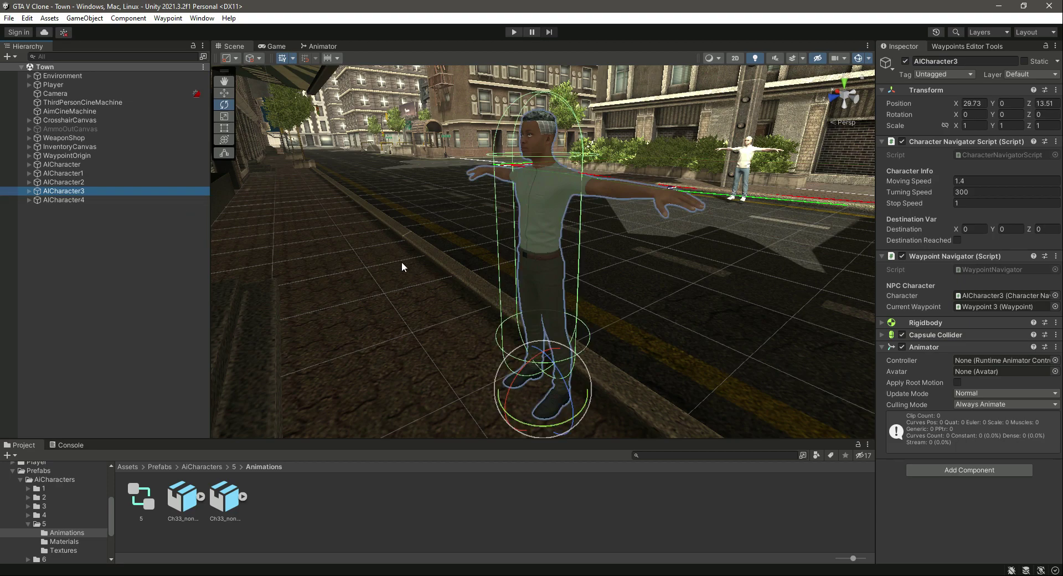
left_click(45, 515)
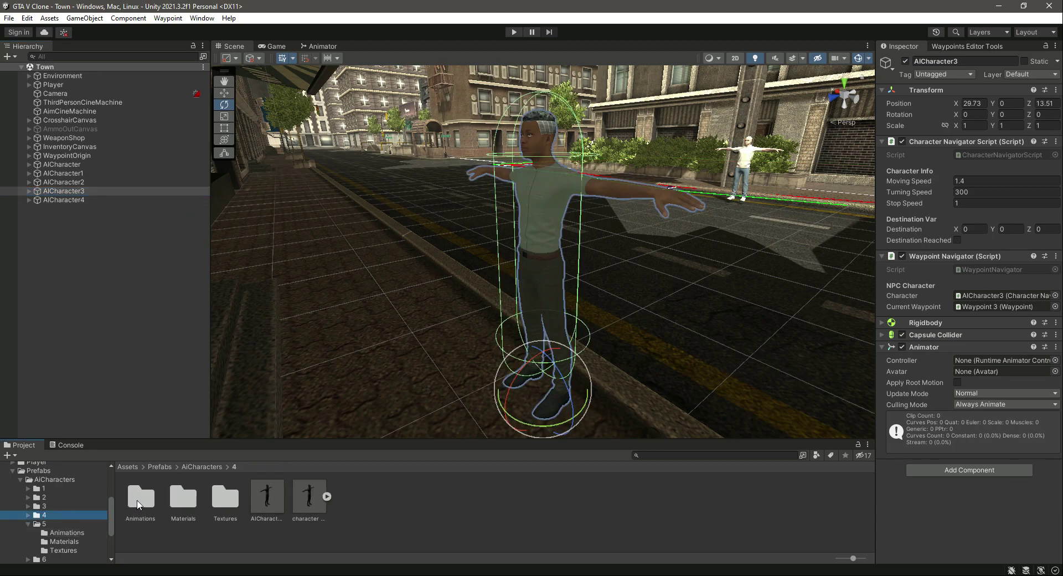
double_click(139, 501)
left_click(91, 191)
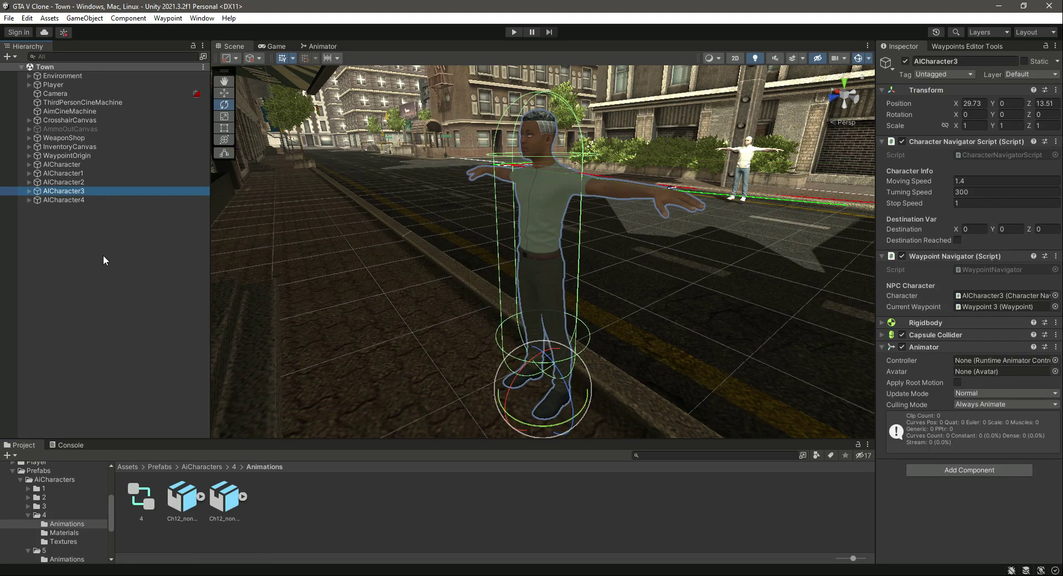
left_click_drag(142, 499, 992, 438)
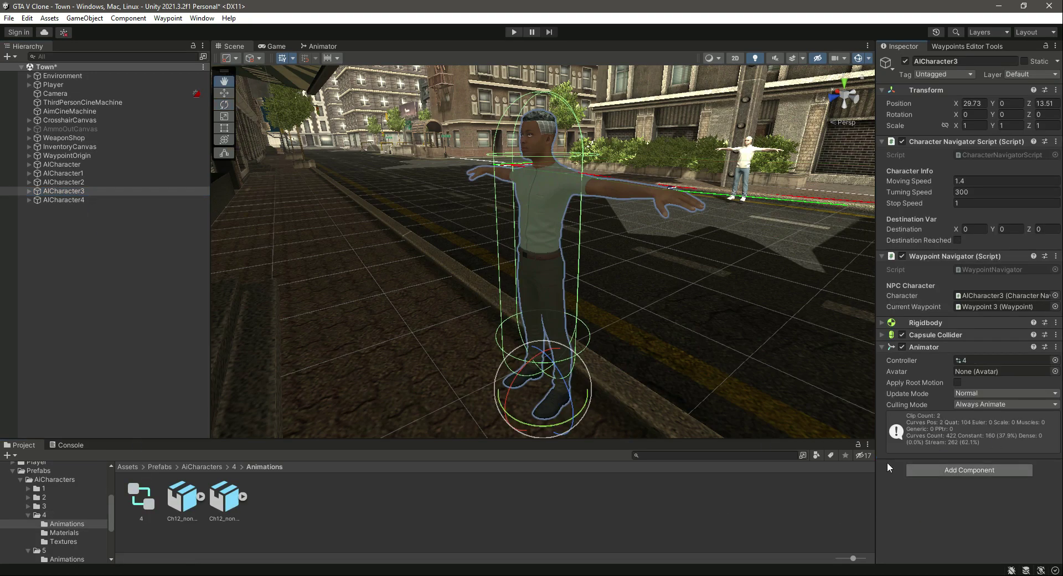
key("ctrl+s")
- Assign the Animator Controller 3 from folder 3's Animations folder to the Animator of AICharacter4 in the scene, and save the scene
left_click(84, 200)
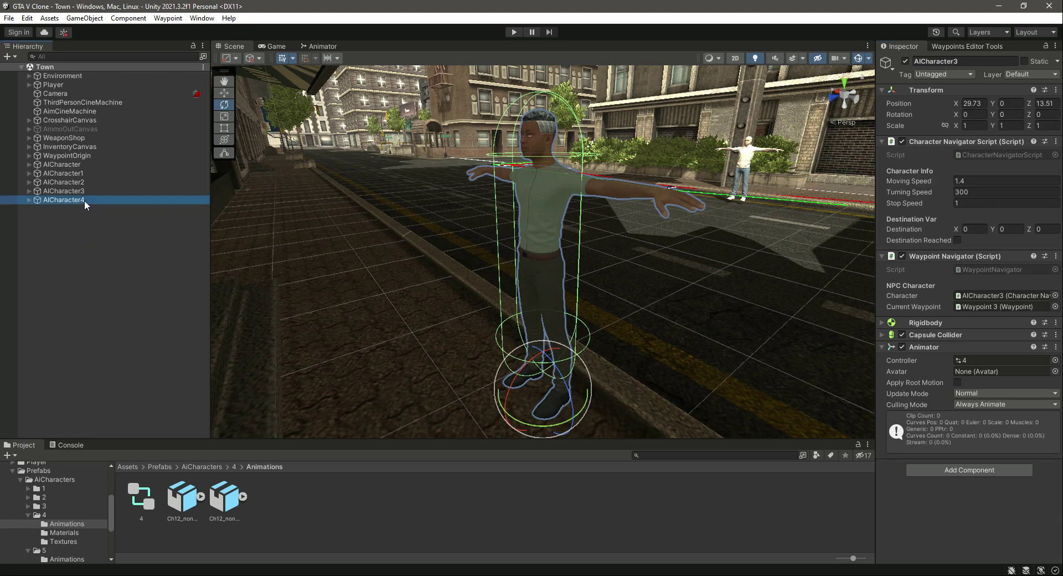
double_click(71, 200)
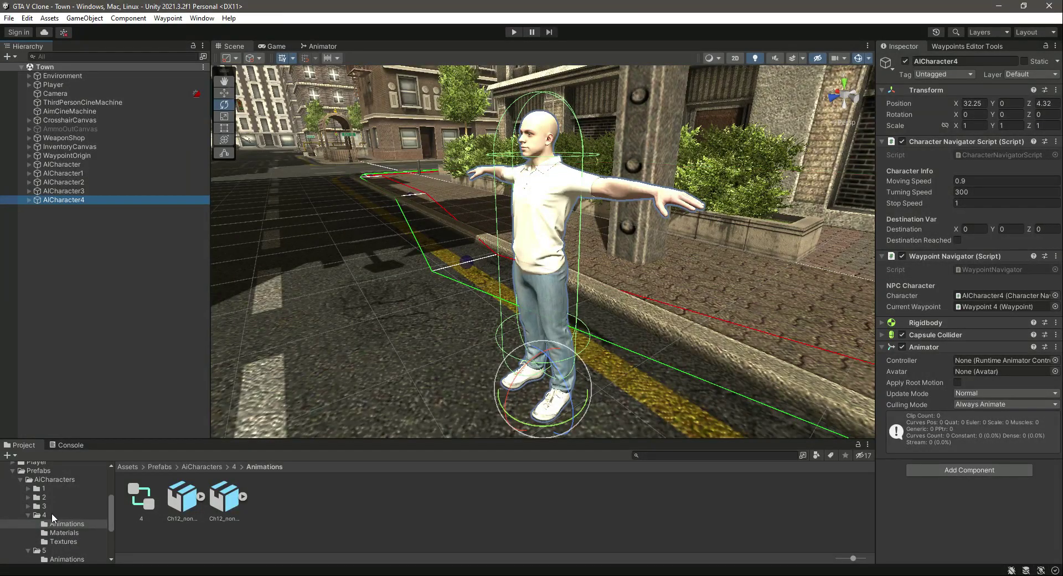
left_click(51, 508)
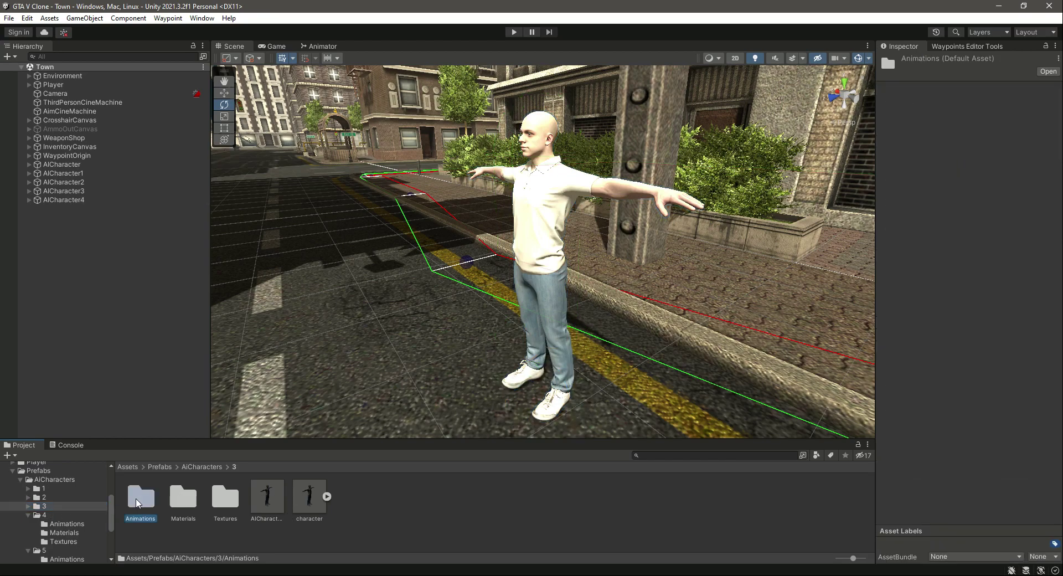
double_click(141, 499)
left_click(80, 182)
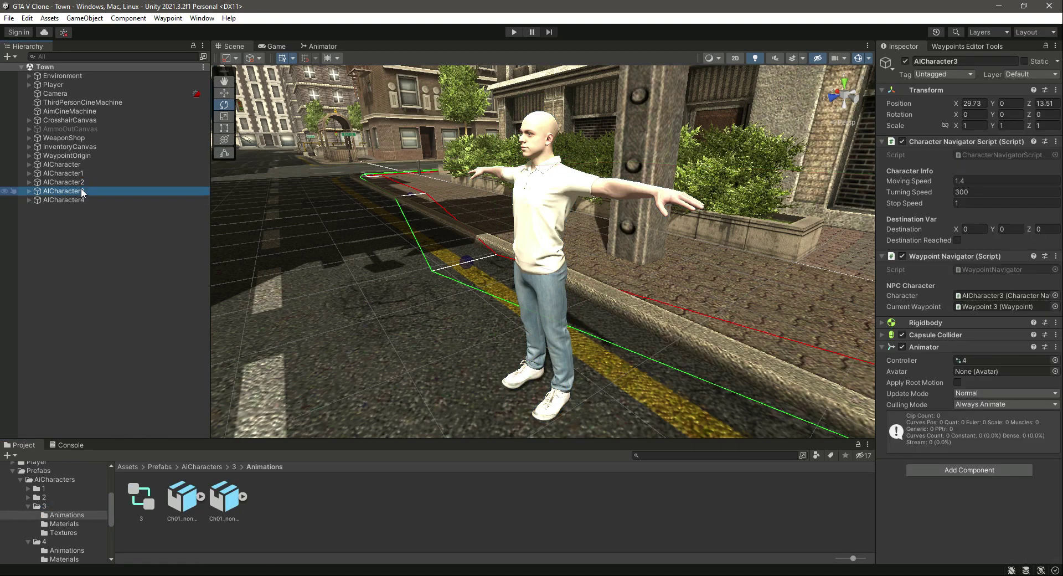
left_click(85, 191)
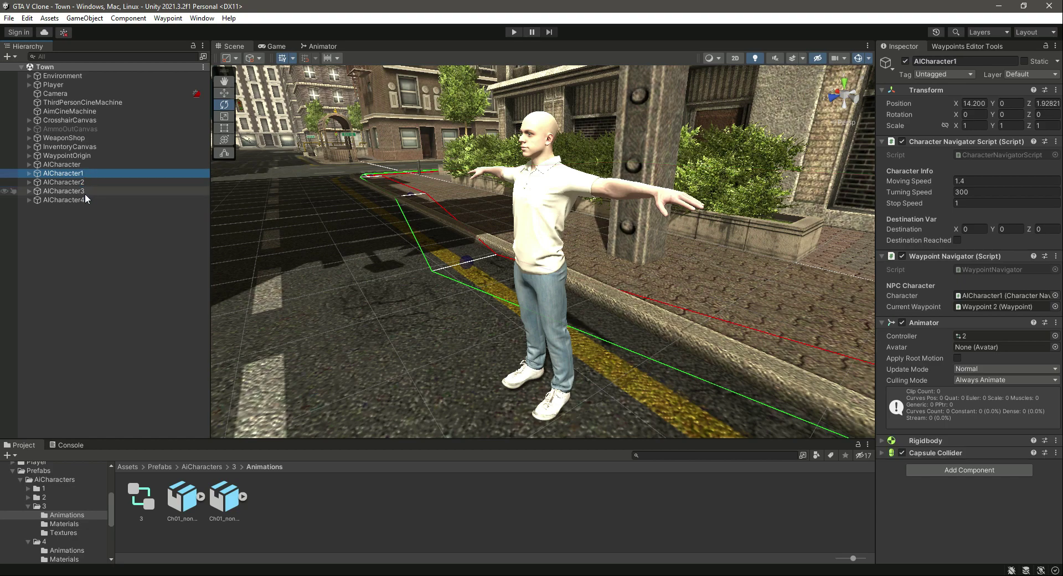
left_click(85, 200)
left_click_drag(146, 494, 1002, 360)
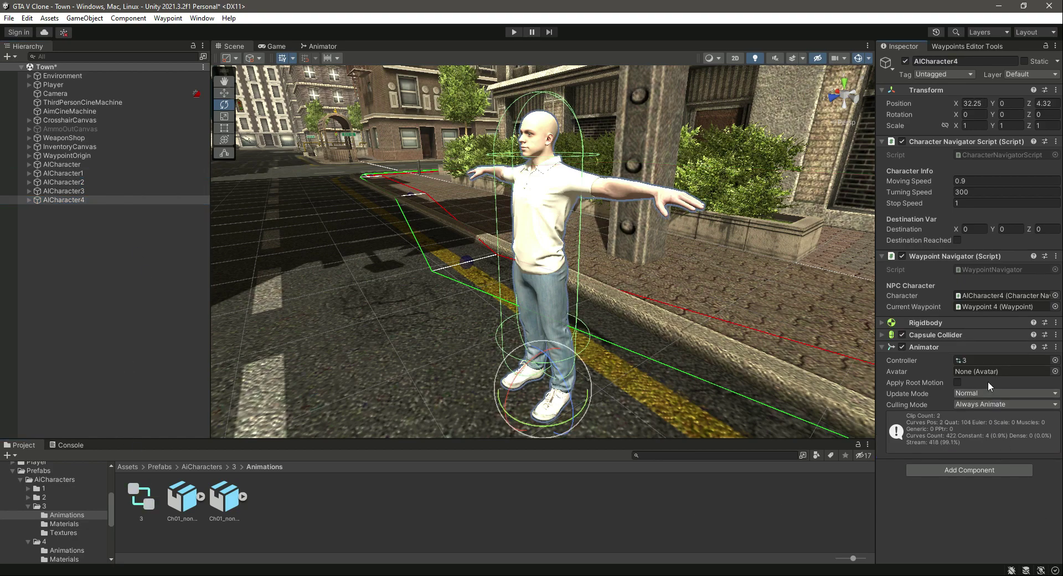
key("ctrl+s")
- Collapse the character folders 3, 4 and 5, and check the Animator settings of the AICharacter prefab in folder 1
left_click(28, 506)
left_click(28, 513)
left_click(28, 523)
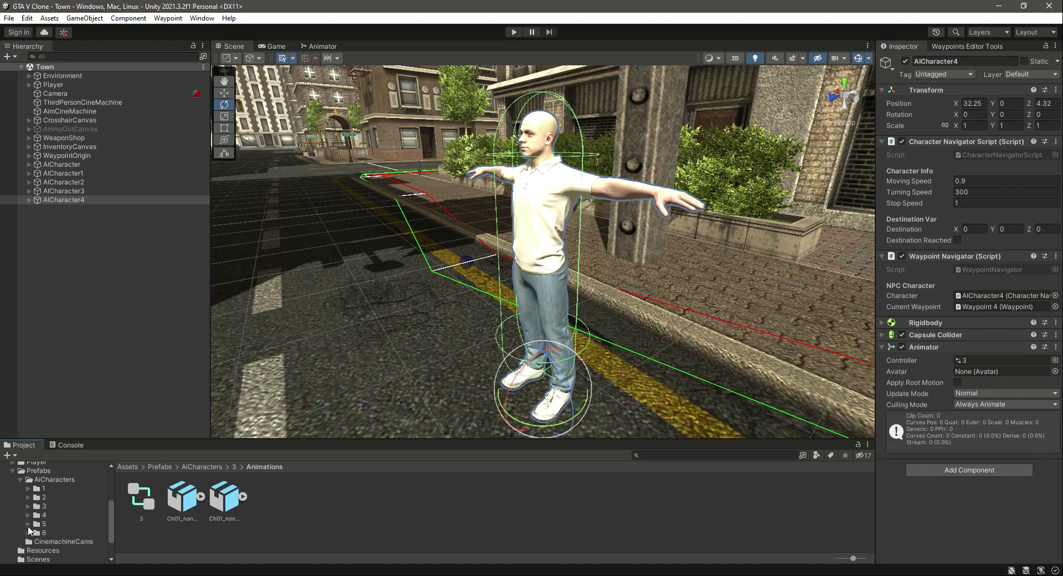
left_click(51, 489)
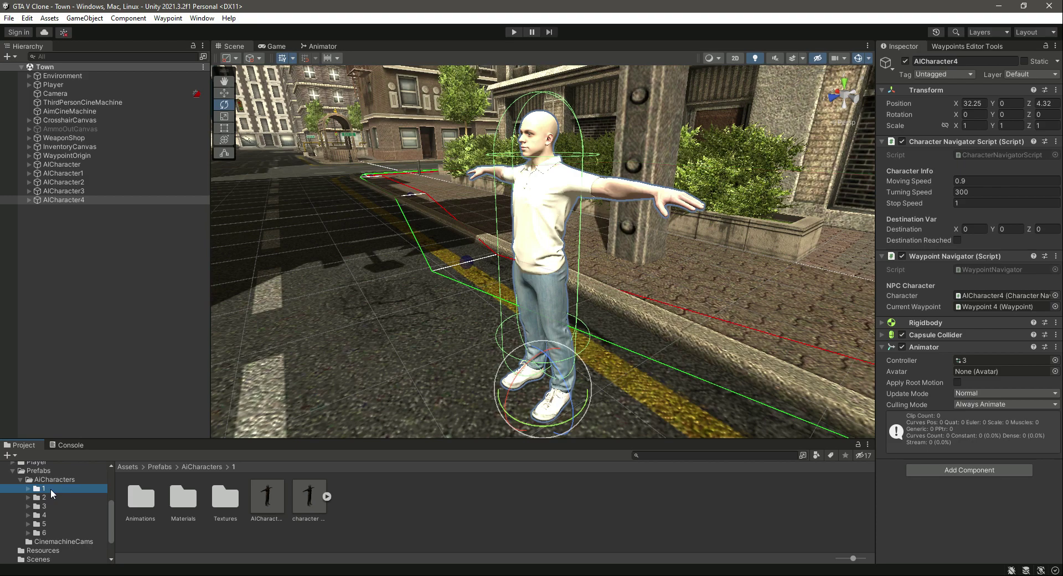
left_click(258, 498)
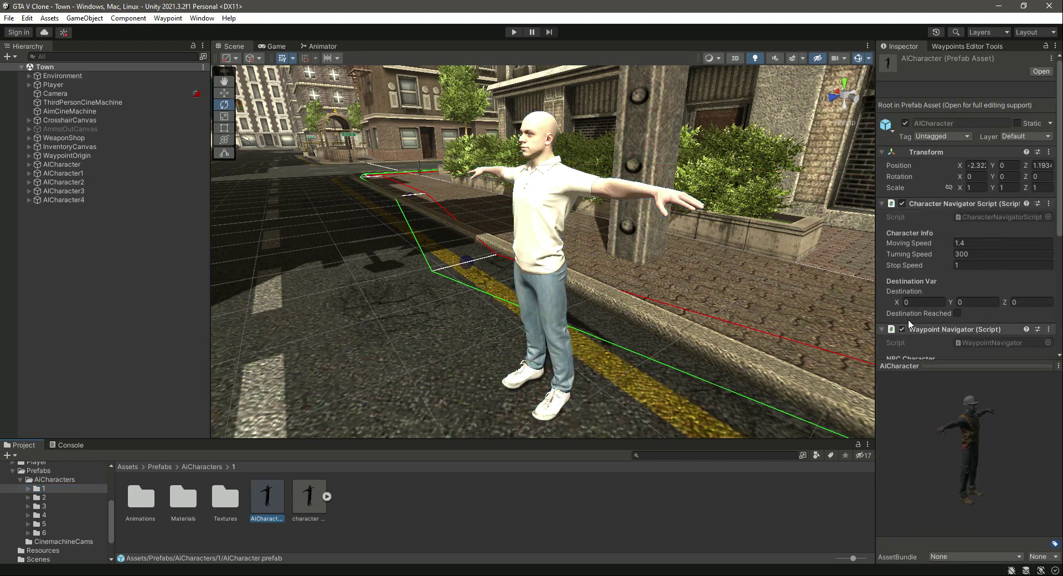
scroll(942, 285, "down", 3)
- Assign the Animator Controller 3 to the AICharacter4 prefab in folder 3, keeping the Inspector locked on the prefab during the assignment
left_click(45, 505)
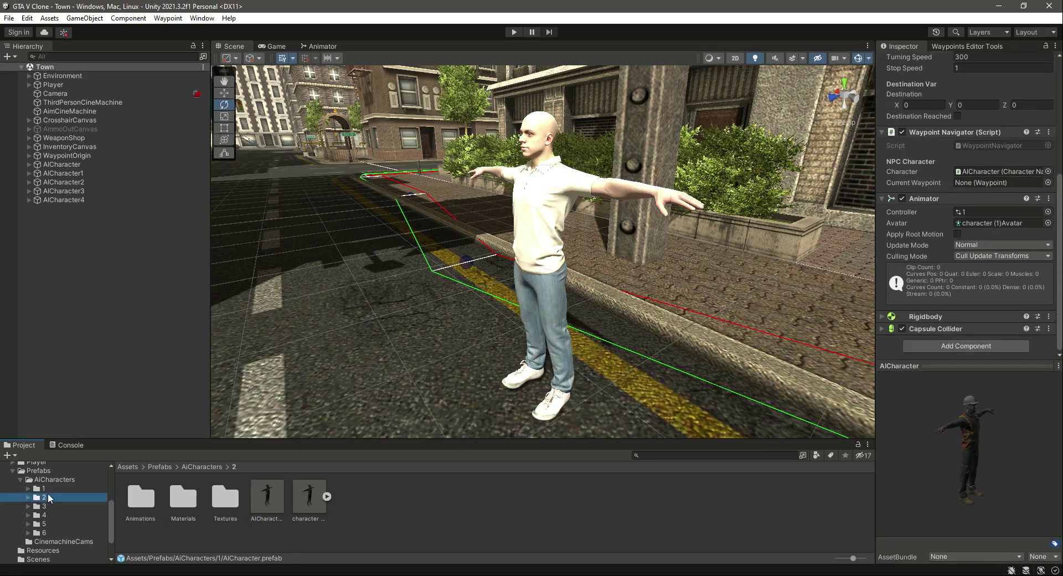
left_click(256, 497)
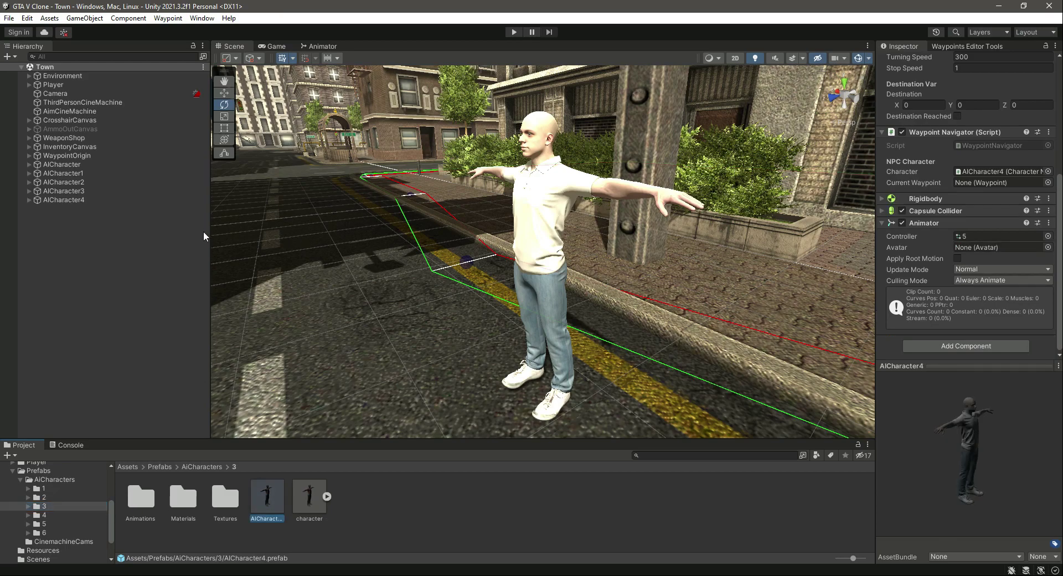
left_click(308, 497)
left_click(272, 497)
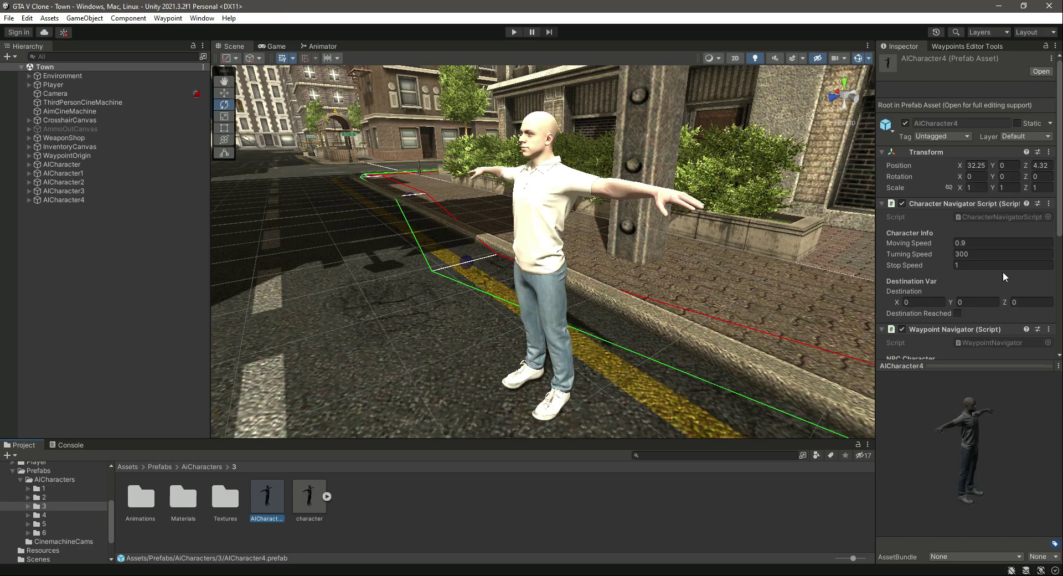
left_click_drag(983, 366, 984, 435)
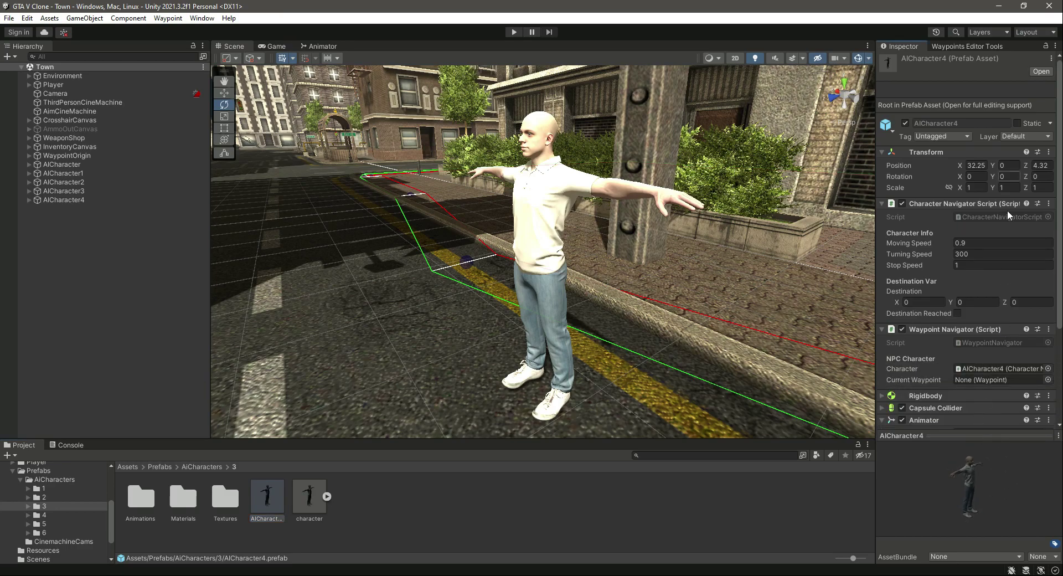
left_click(1046, 47)
double_click(141, 501)
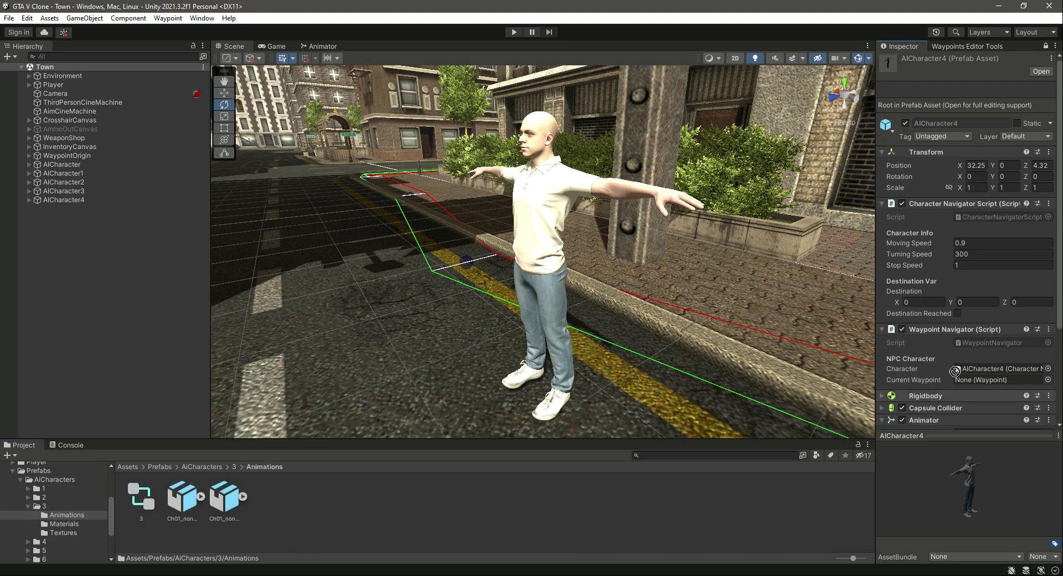
left_click_drag(954, 370, 978, 305)
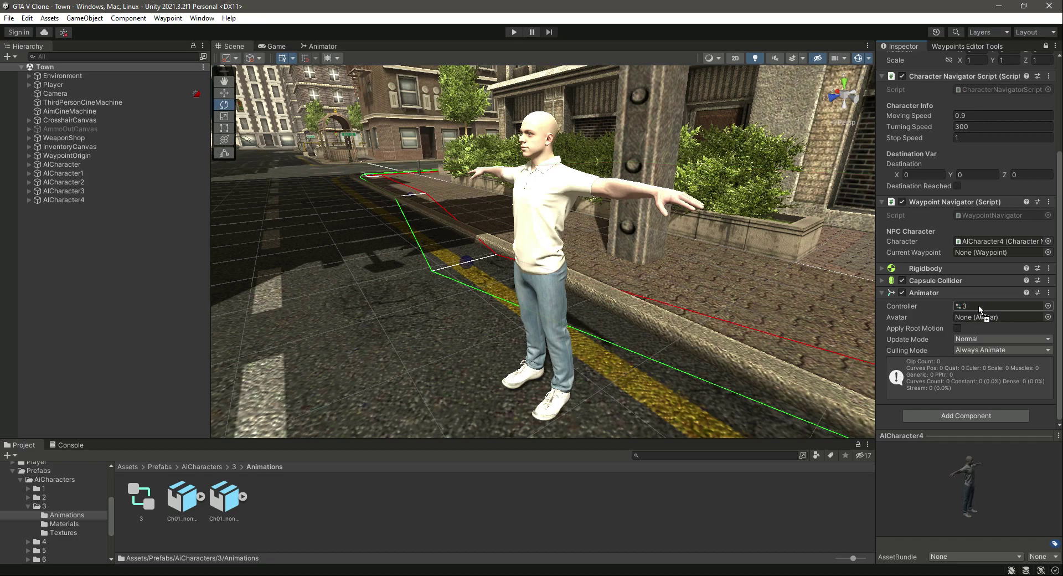
left_click(28, 506)
left_click(1045, 46)
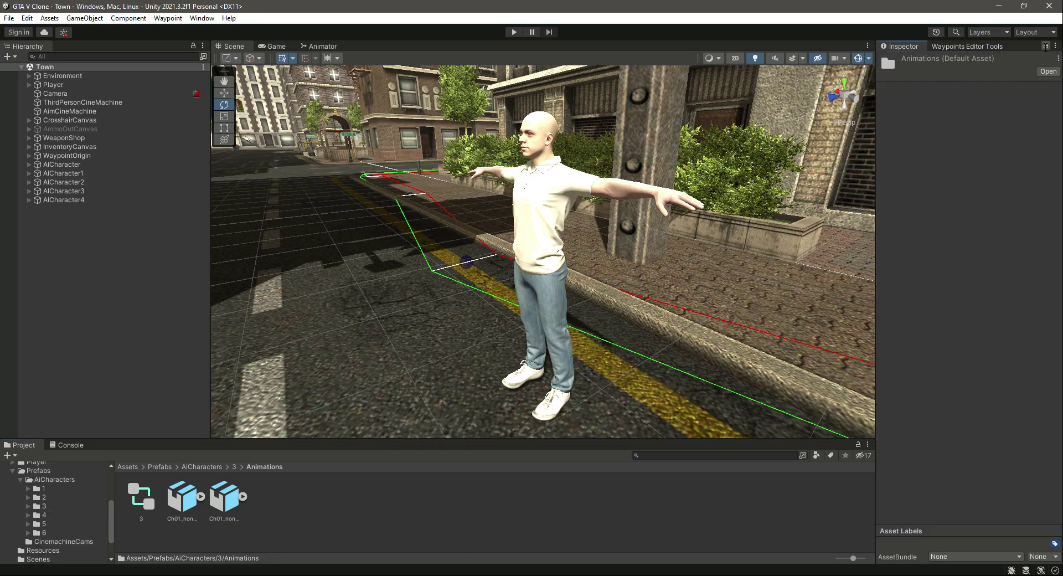
- Assign the Animator Controller 4 to the AICharacter3 prefab in folder 4, locking the Inspector on it only for the assignment
left_click(52, 515)
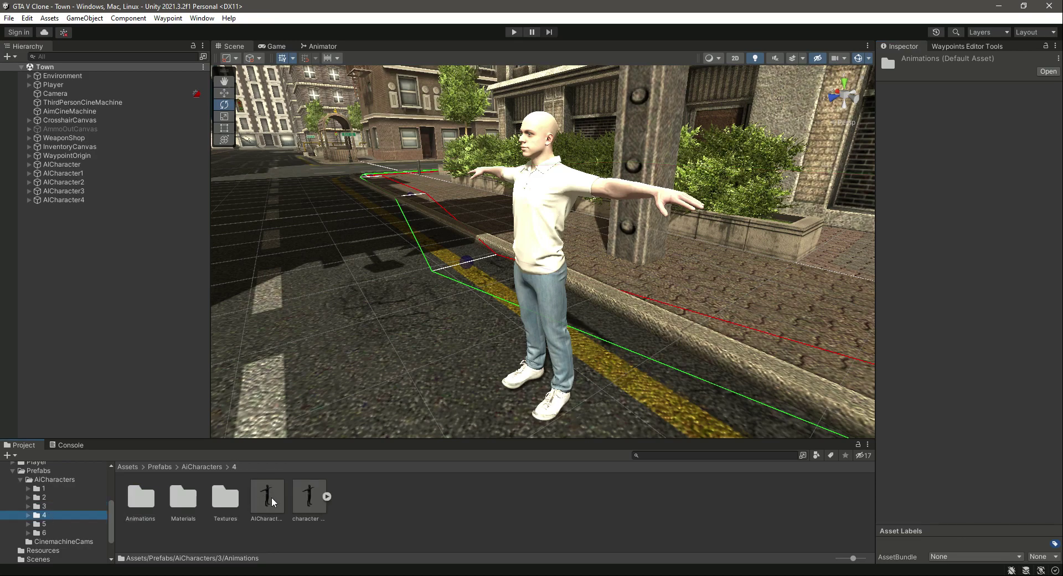
left_click(272, 501)
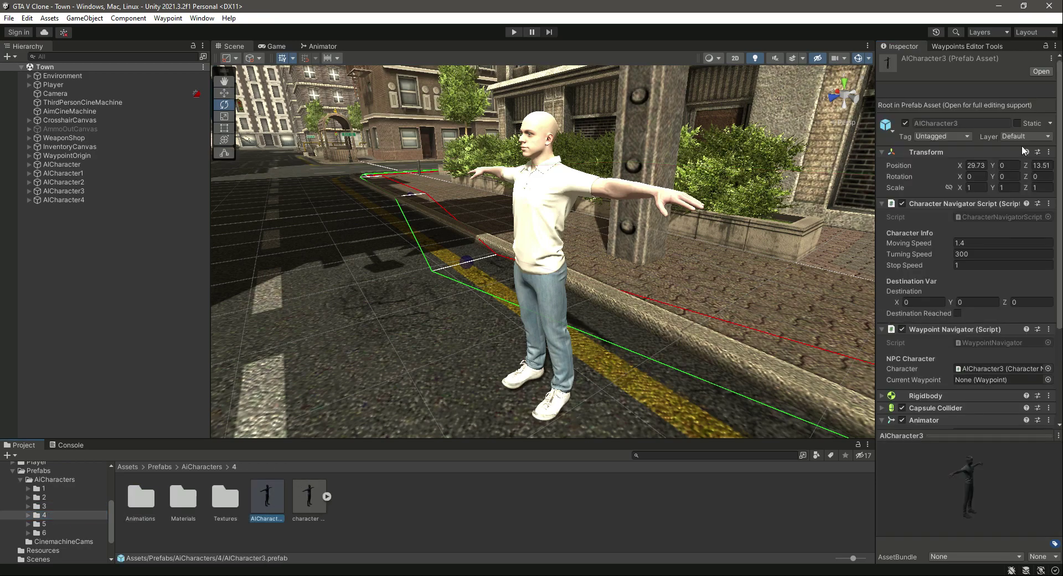
left_click(1046, 47)
scroll(1048, 65, "down", 5)
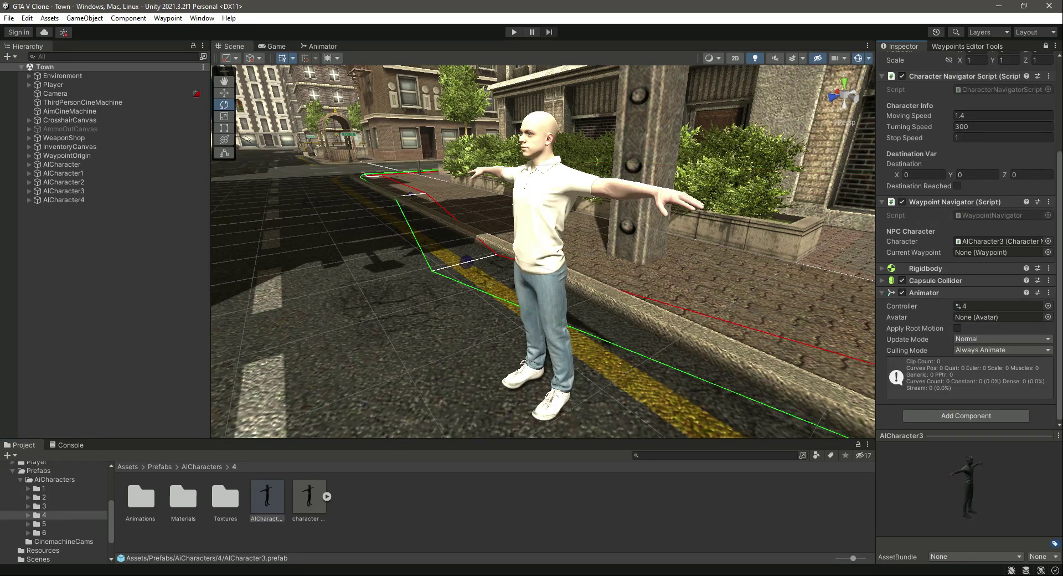
double_click(130, 503)
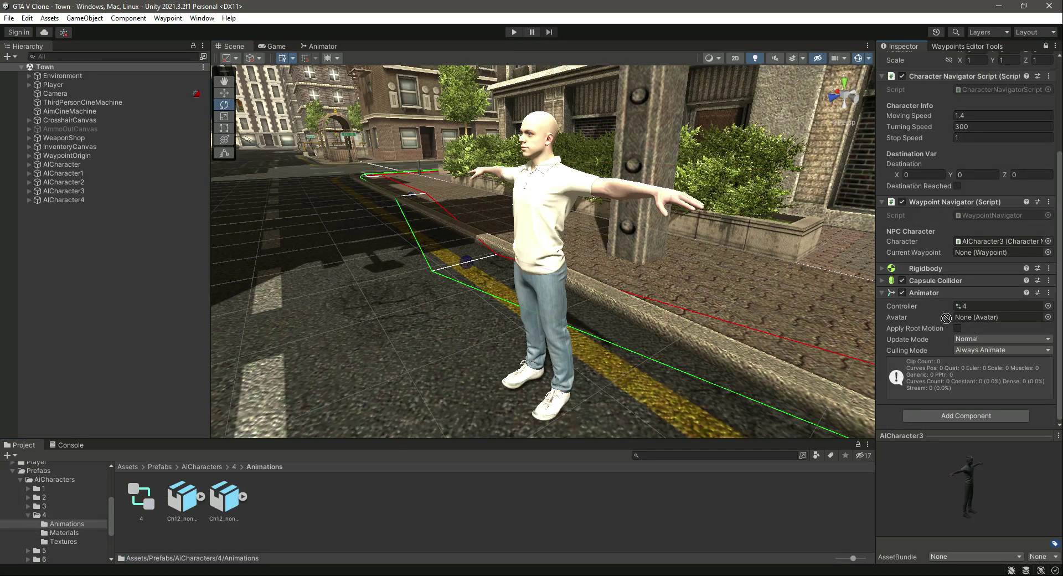
left_click_drag(946, 318, 969, 305)
scroll(974, 277, "up", 5)
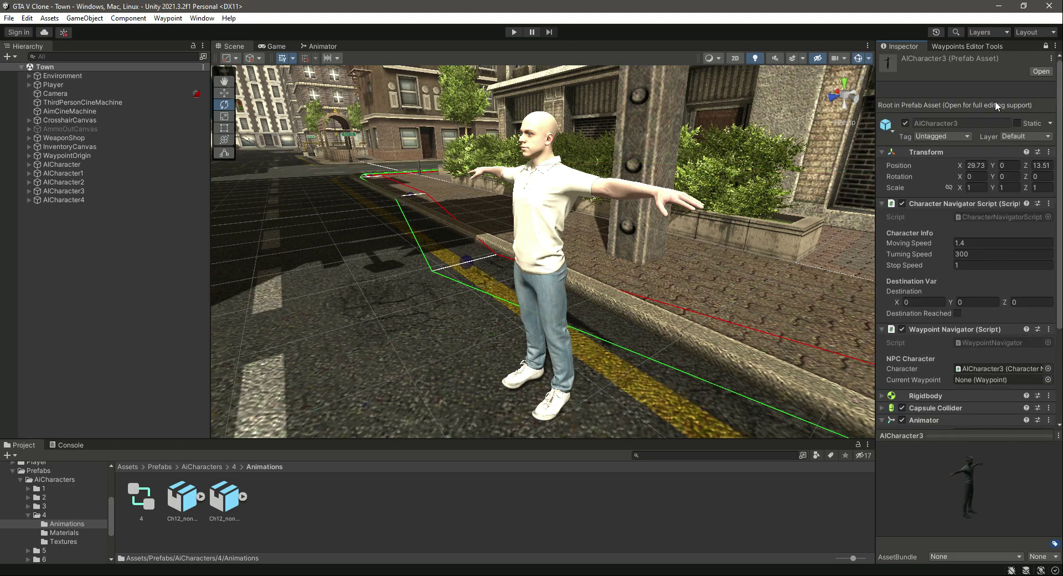
left_click(1046, 47)
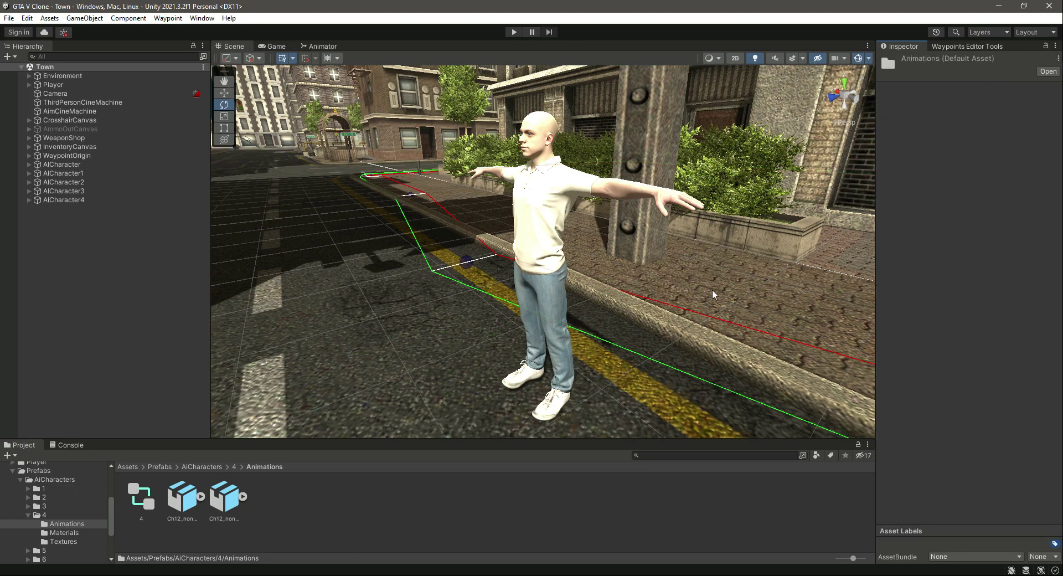
left_click(29, 515)
- Lock the Inspector on the AICharacter2 prefab in folder 5 and assign the Animator Controller 5 to its Animator
left_click(43, 524)
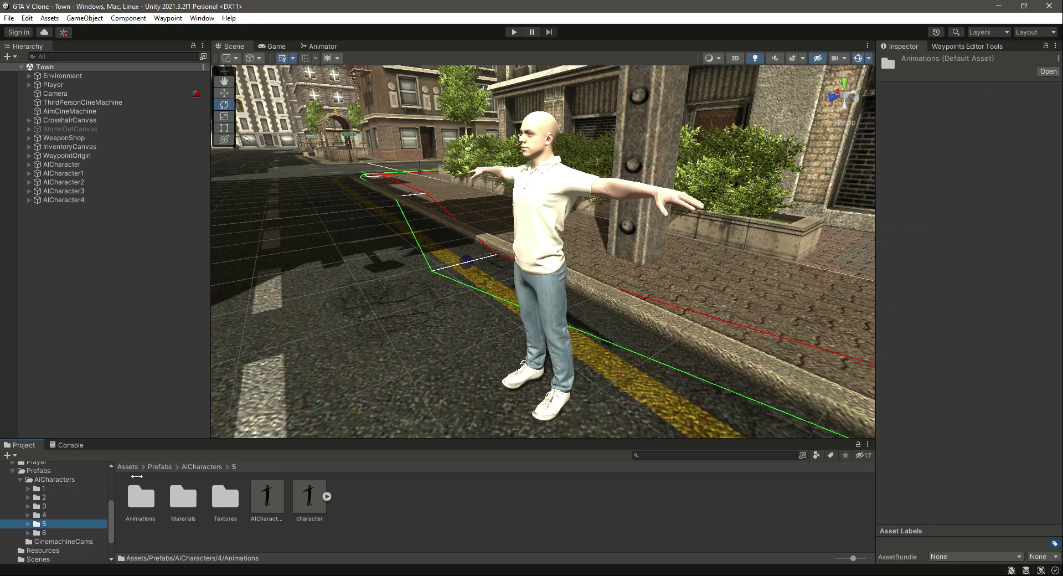
left_click(277, 493)
left_click(1045, 46)
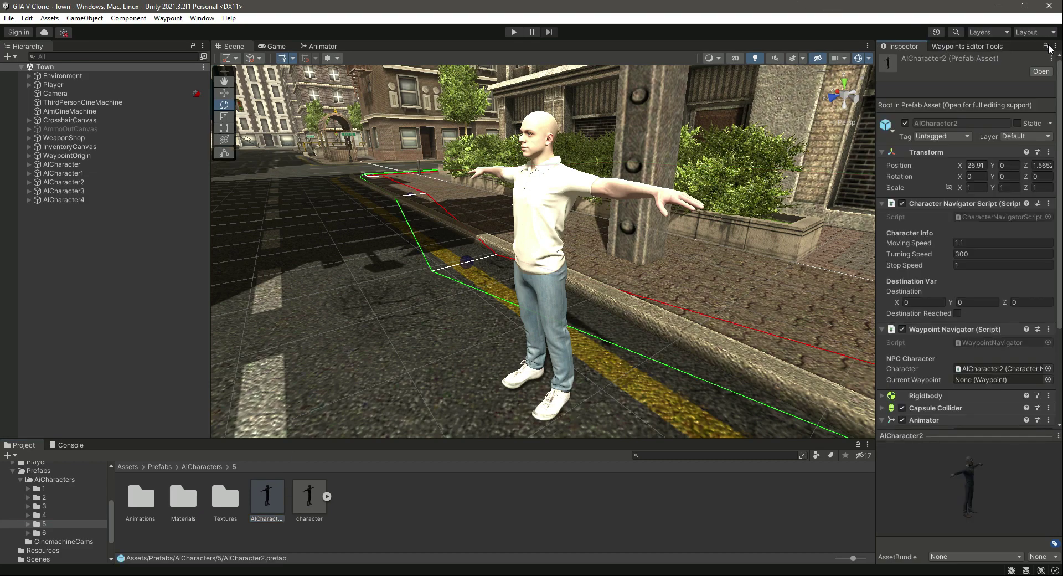
scroll(991, 283, "down", 4)
double_click(152, 500)
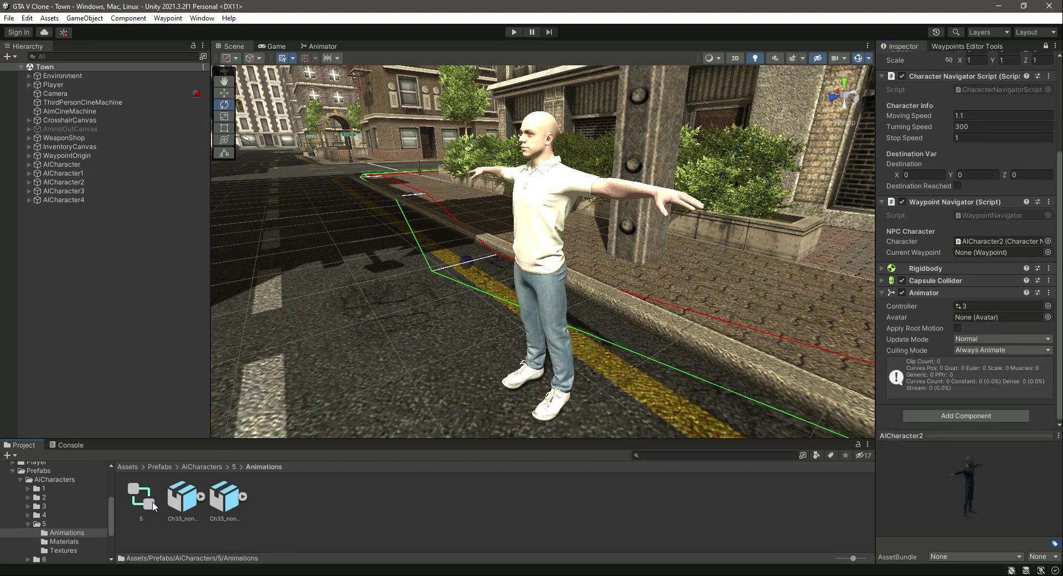
left_click_drag(141, 497, 986, 306)
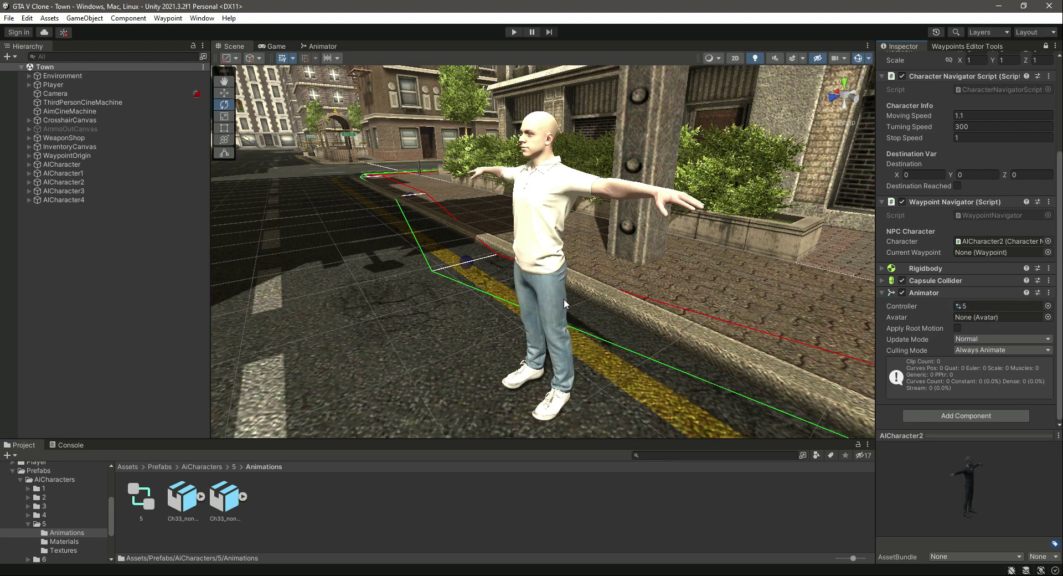
left_click(28, 521)
left_click(21, 478)
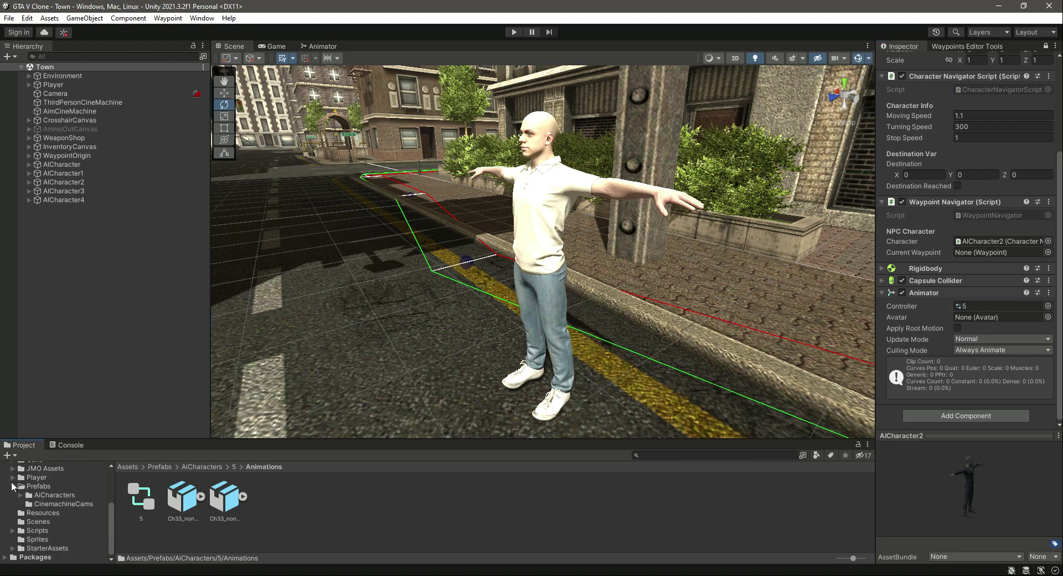
left_click(13, 485)
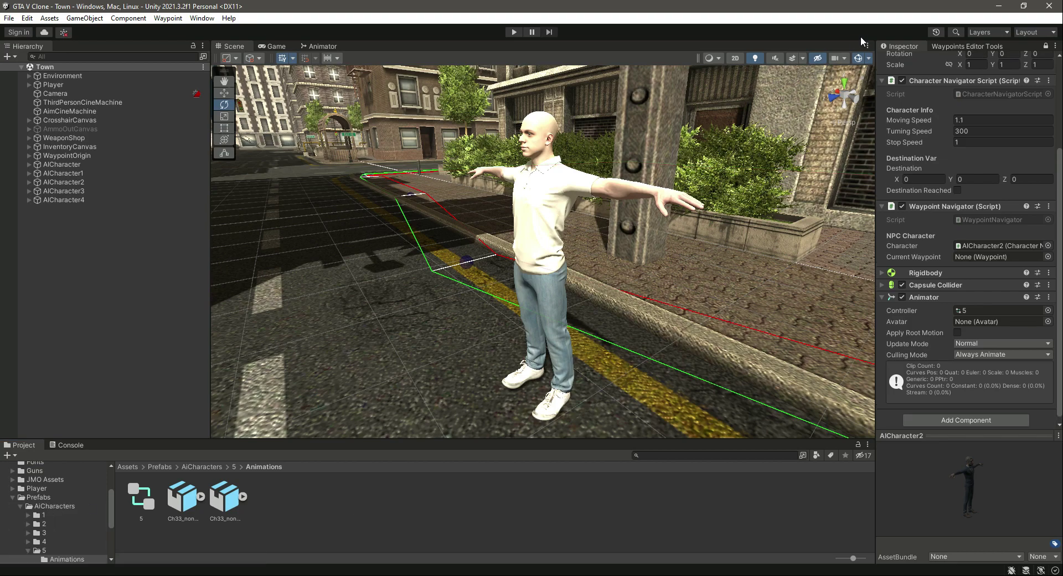
- Switch to the Game view and maximize it
left_click(272, 46)
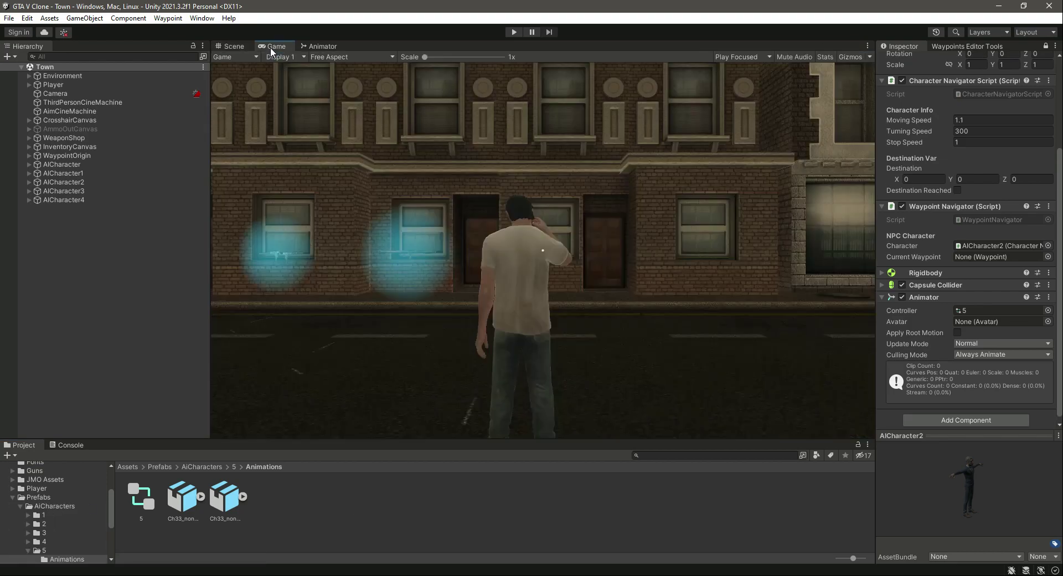
left_click(868, 45)
left_click(881, 87)
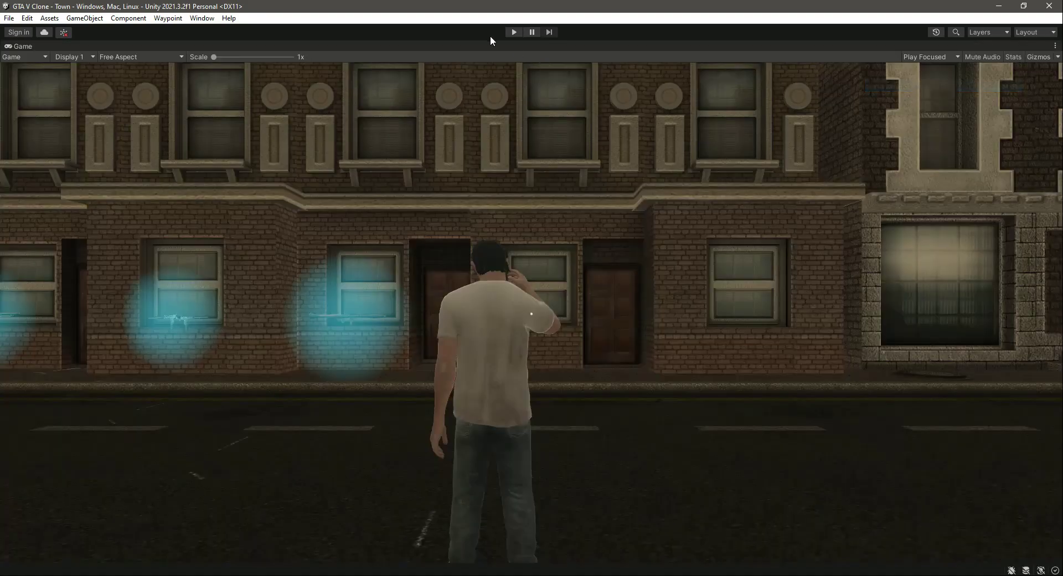